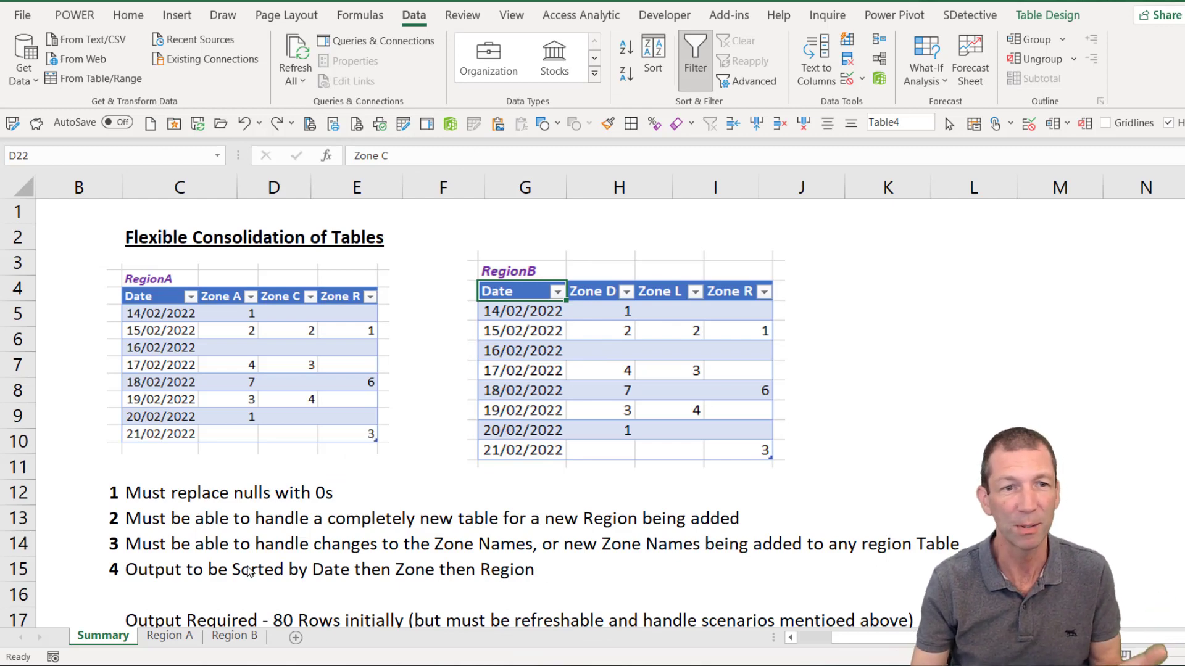
Step: Compare the Region A and Region B sheets, noting RegionB's Zone D, L and R columns
left_click(149, 639)
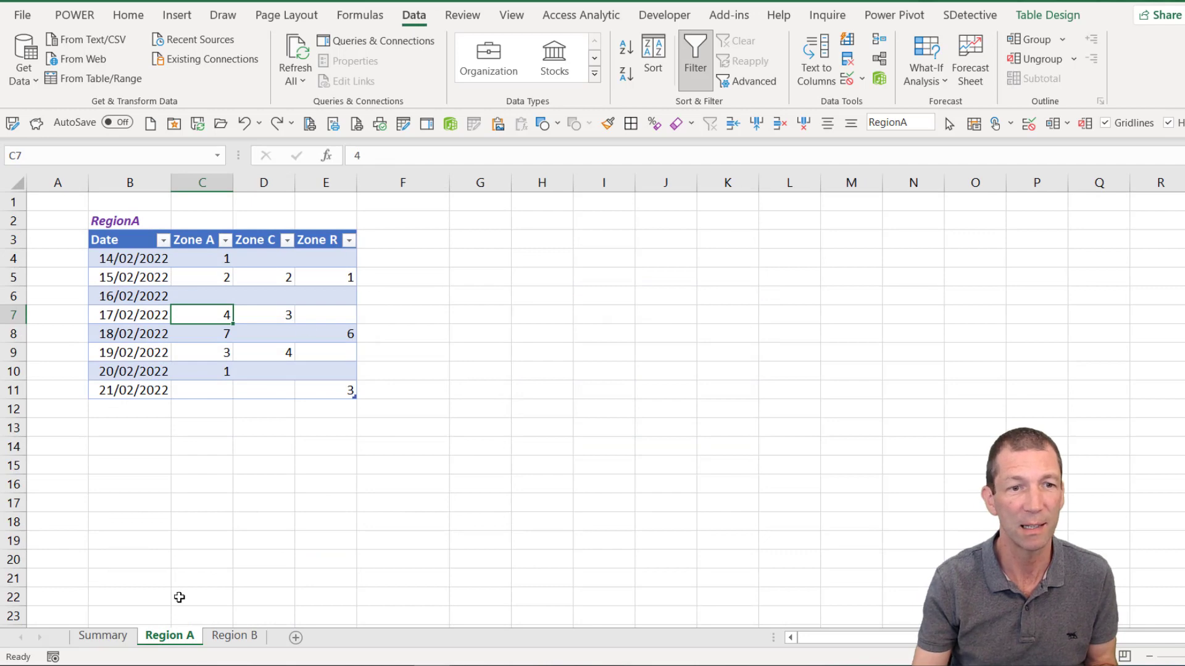
left_click(239, 637)
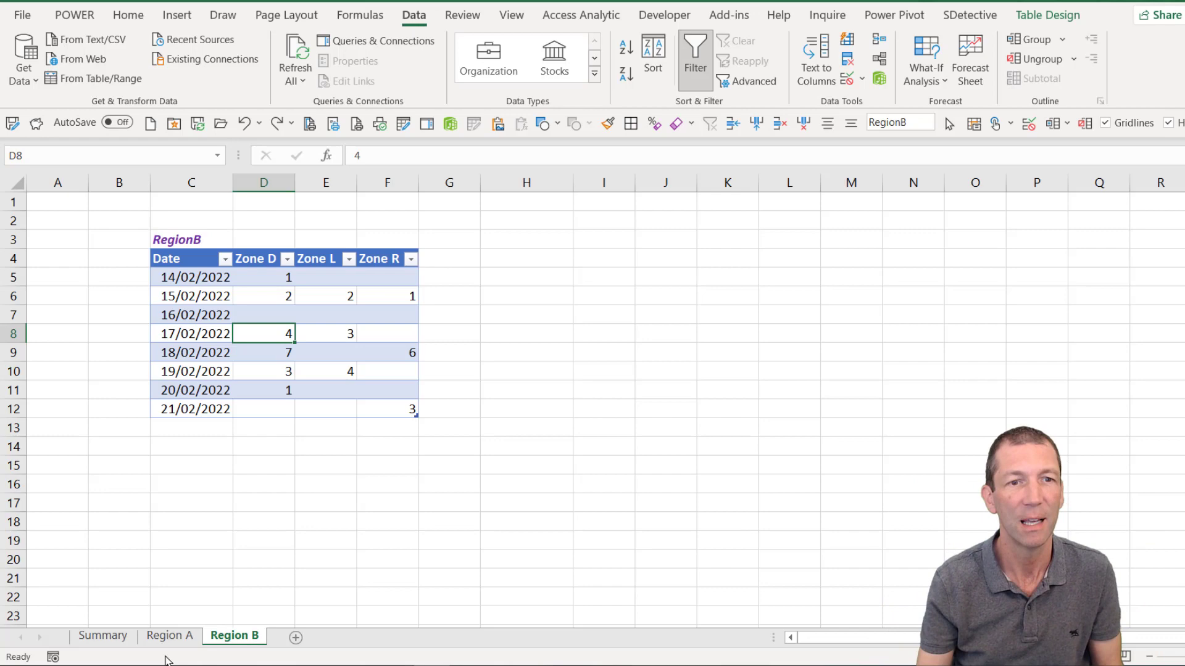
left_click(264, 261)
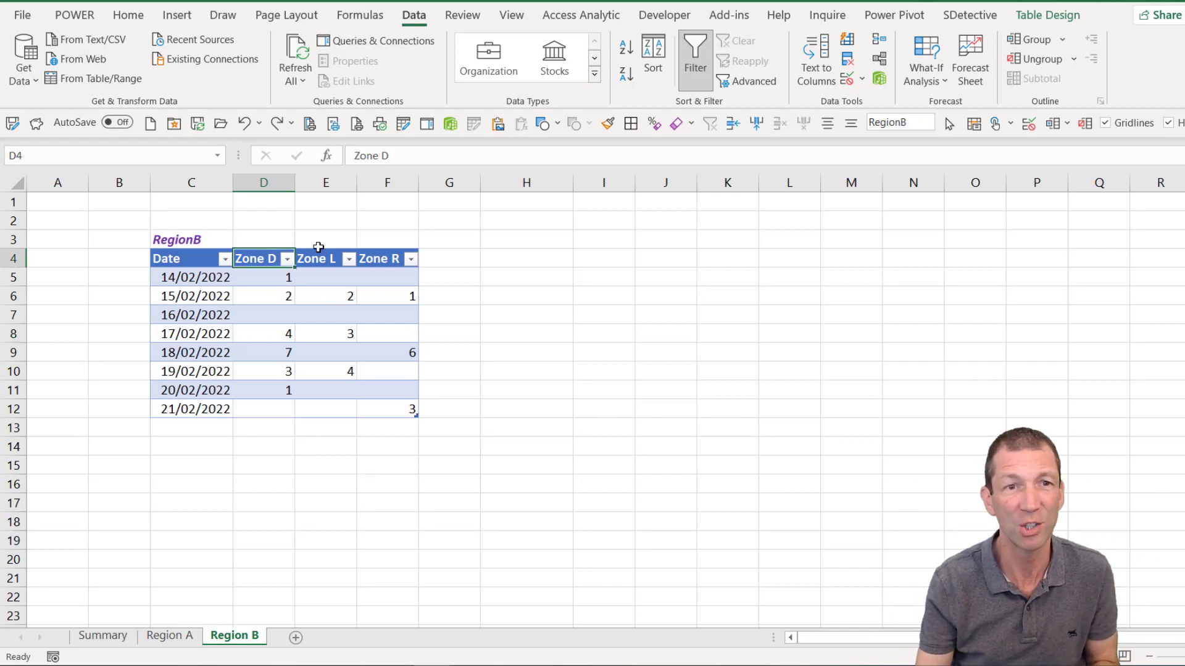
left_click(319, 247)
left_click(395, 259)
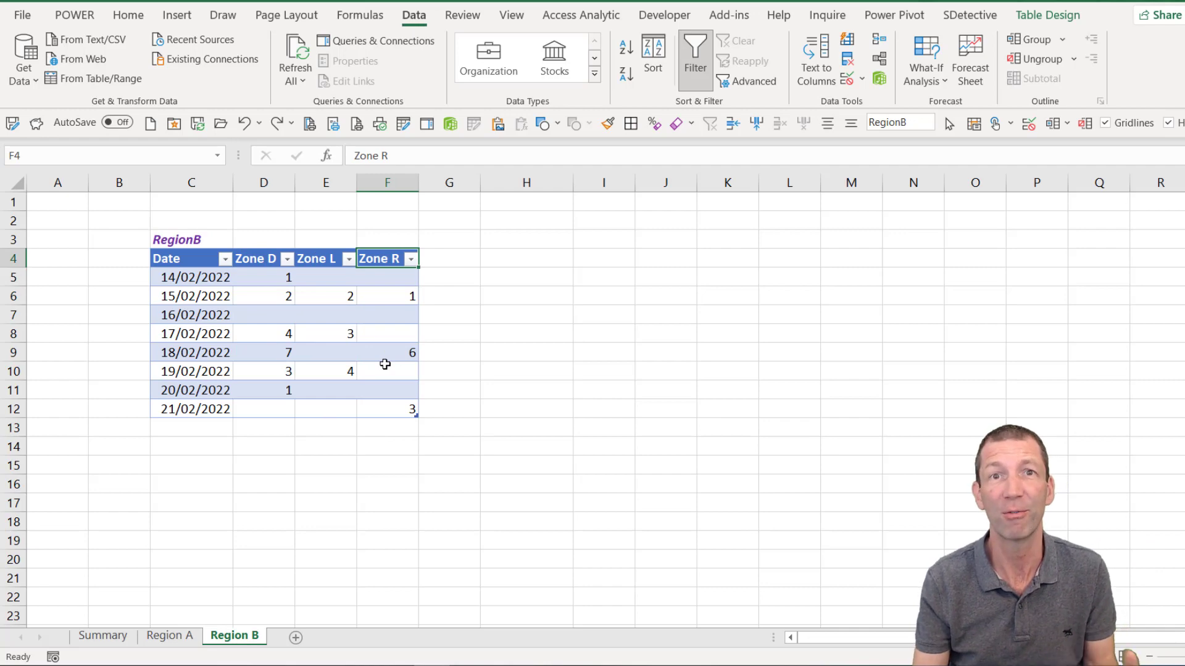
Step: Review the Summary output table, then inspect an empty Zone C value on Region A
left_click(112, 636)
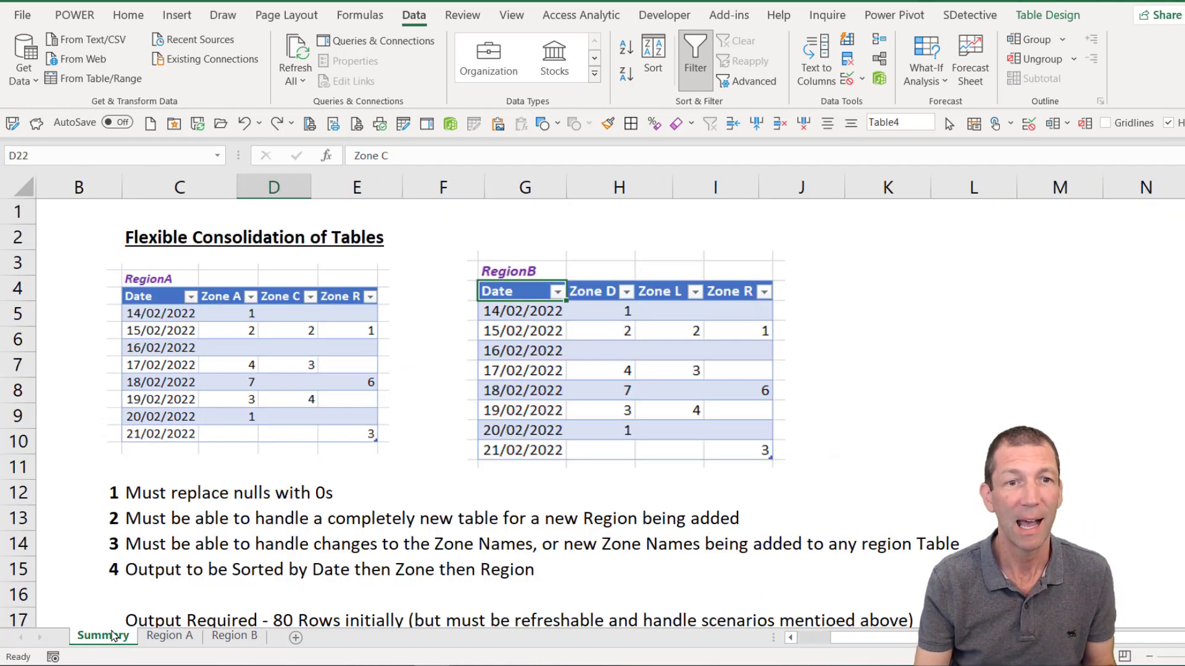
scroll(256, 360, "down", 6)
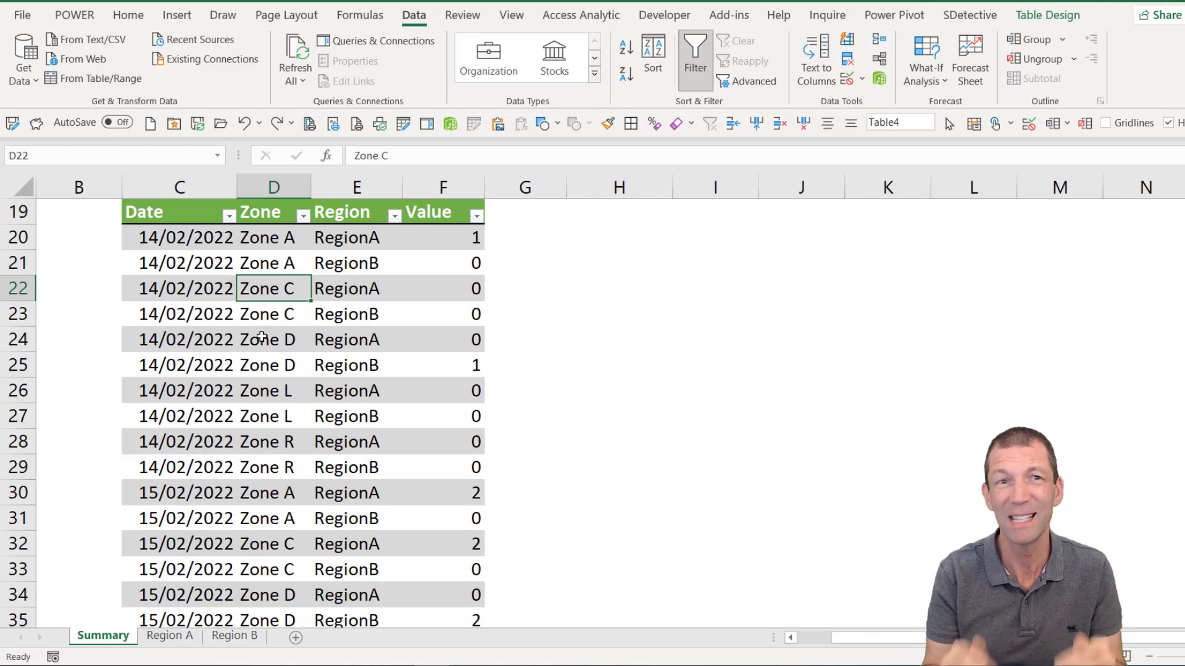
left_click(169, 636)
left_click(274, 294)
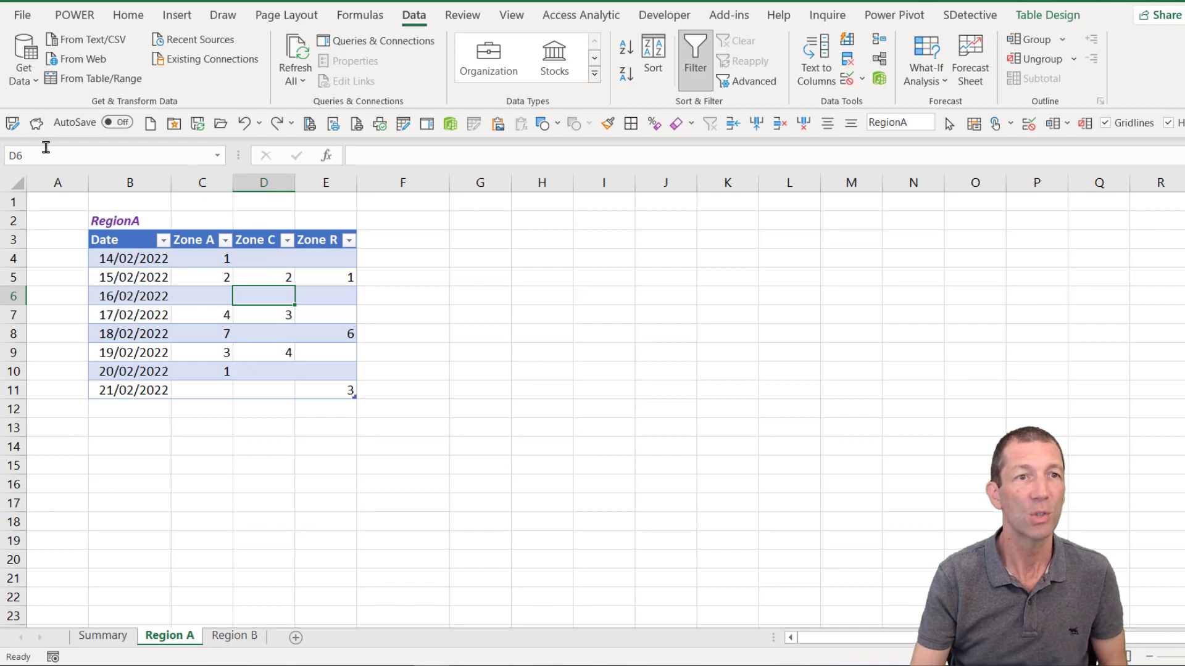
Step: Create a blank query with =Excel.CurrentWorkbook() listing the RegionA and RegionB tables
left_click(30, 79)
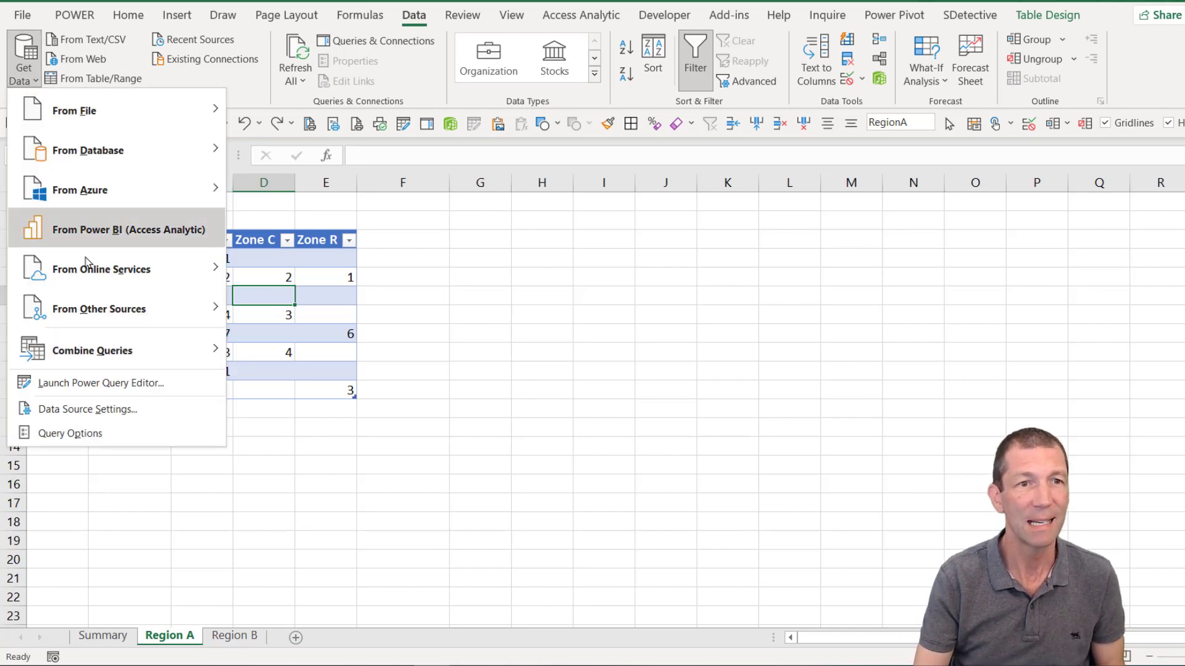
mouse_move(92, 308)
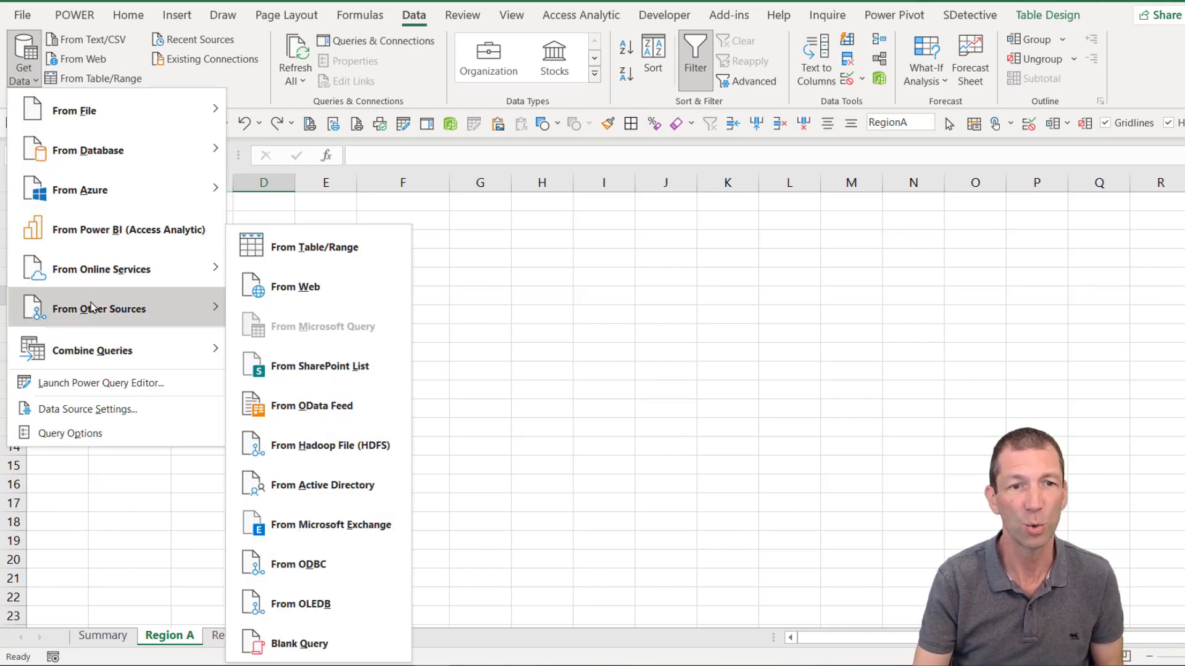
left_click(379, 646)
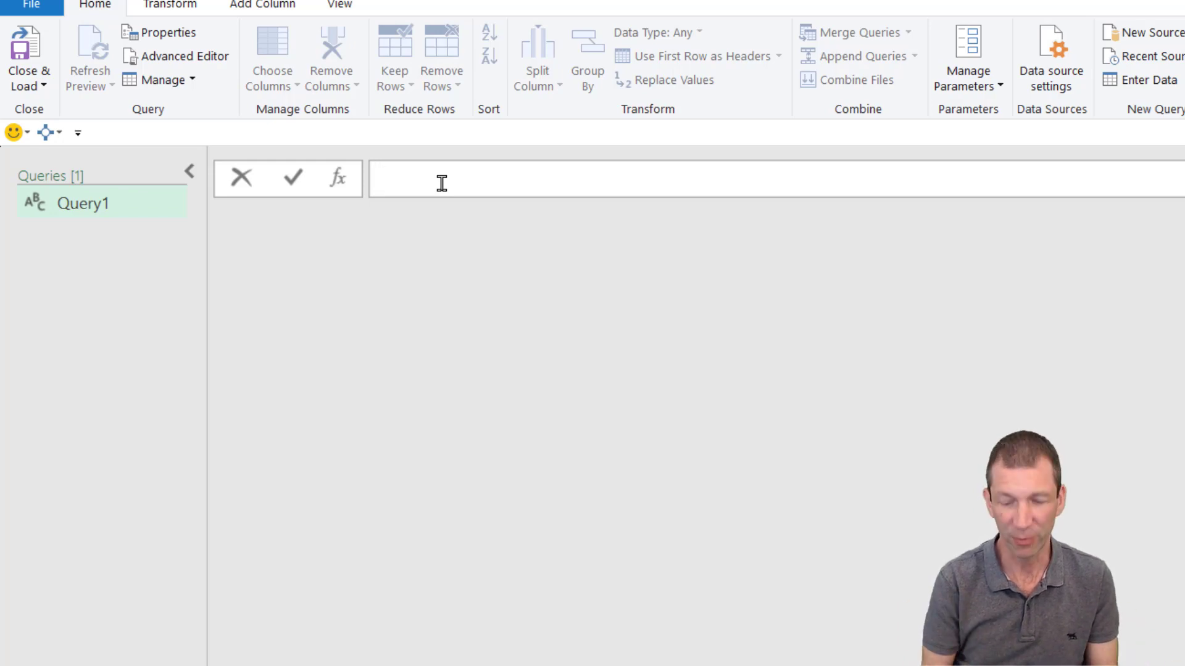
type("=Excel")
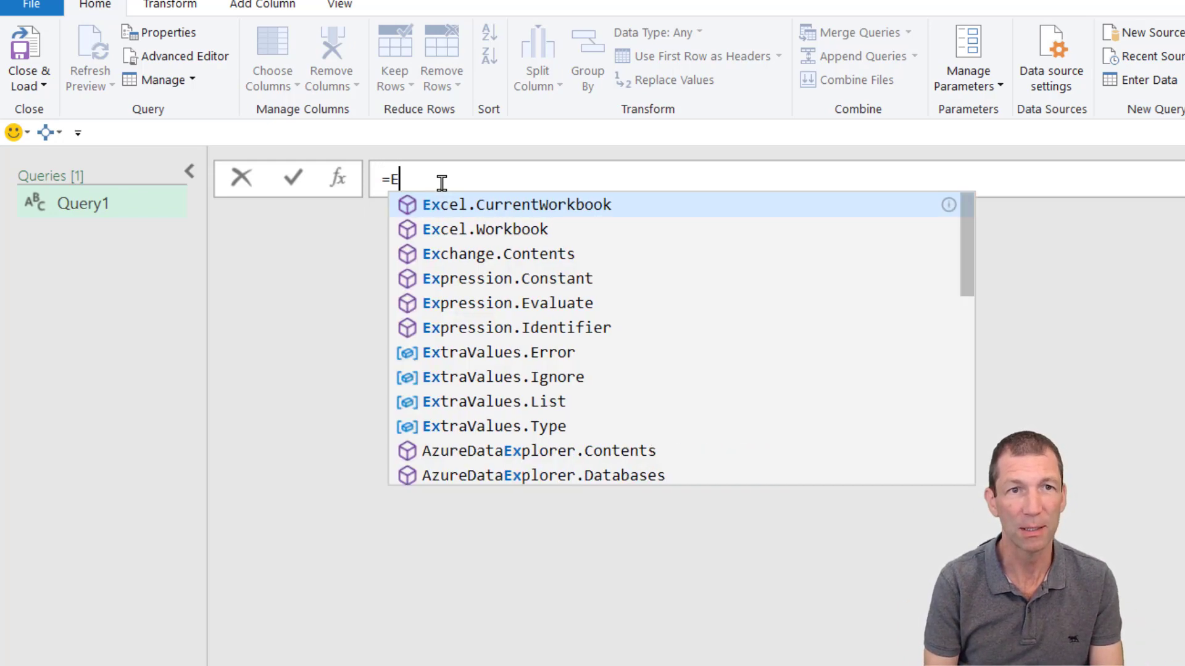
left_click(546, 211)
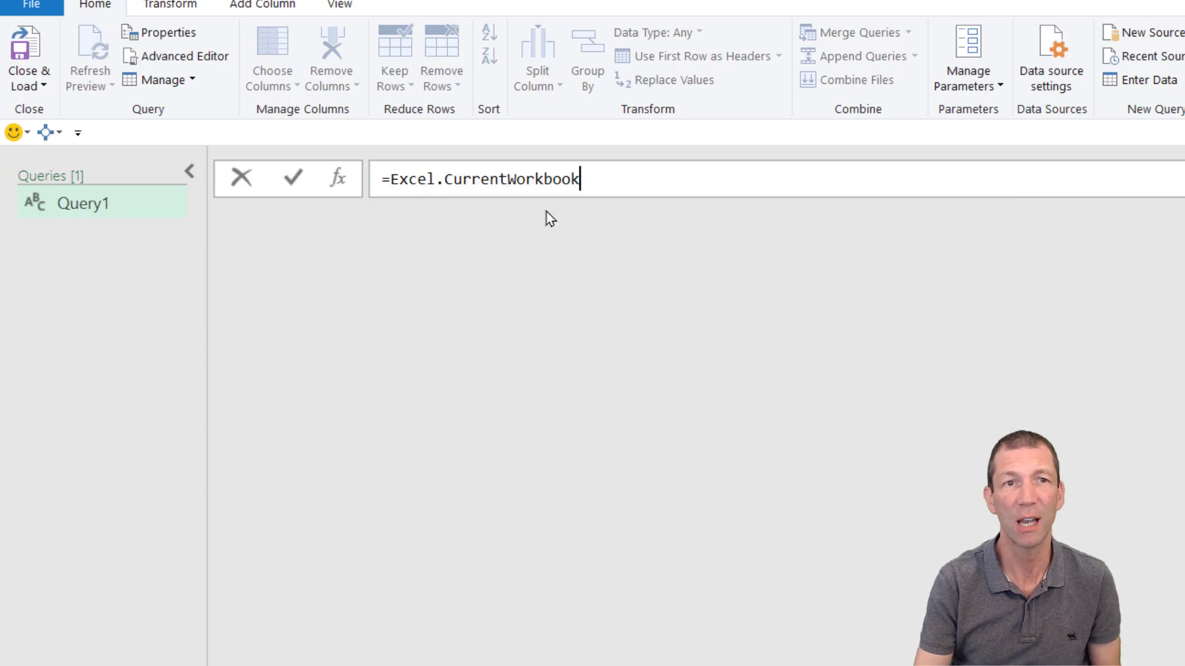
type("()")
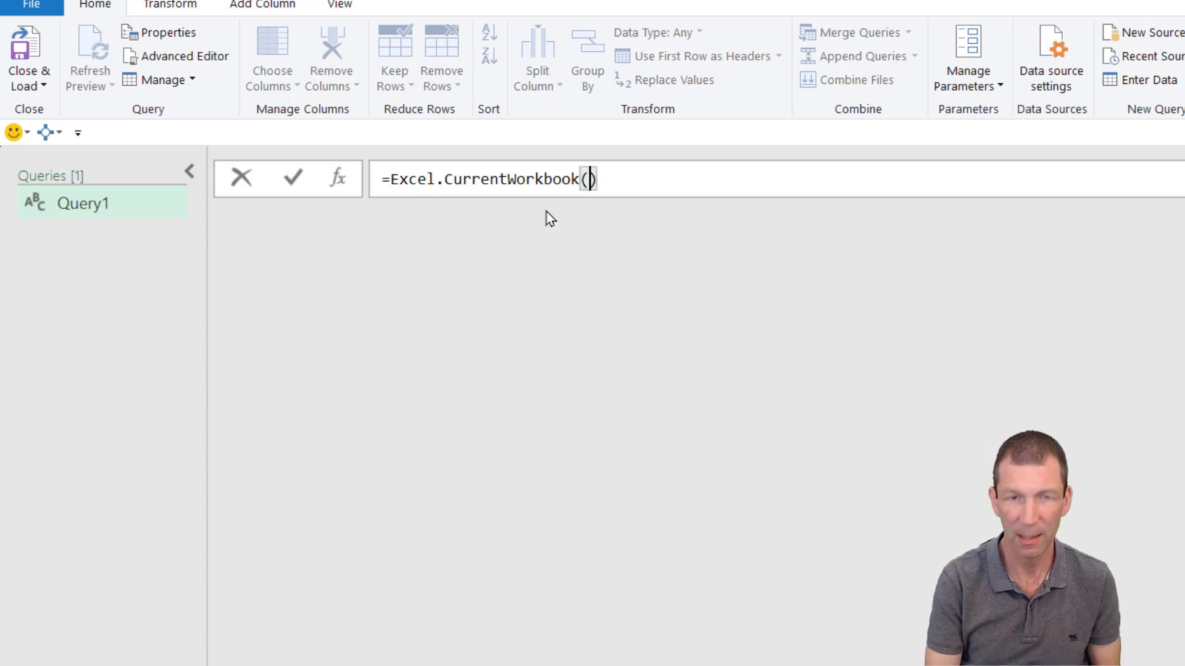
key("Return")
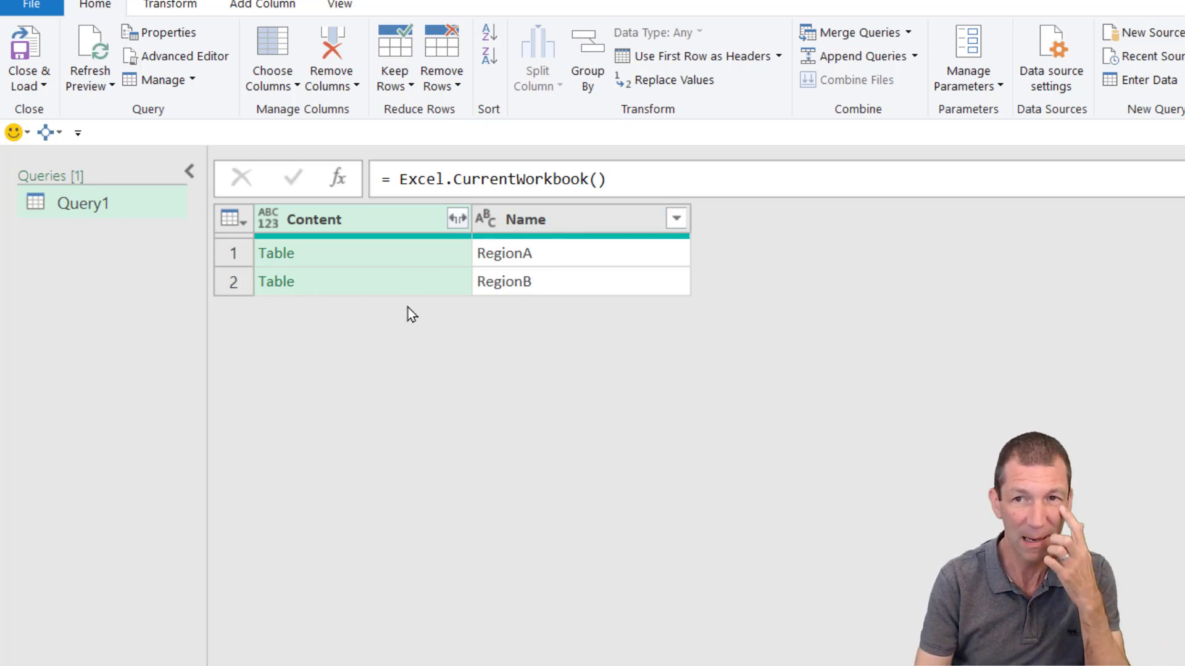
Step: Expand the Content column into Date and zone columns without the original-name prefix
left_click(457, 222)
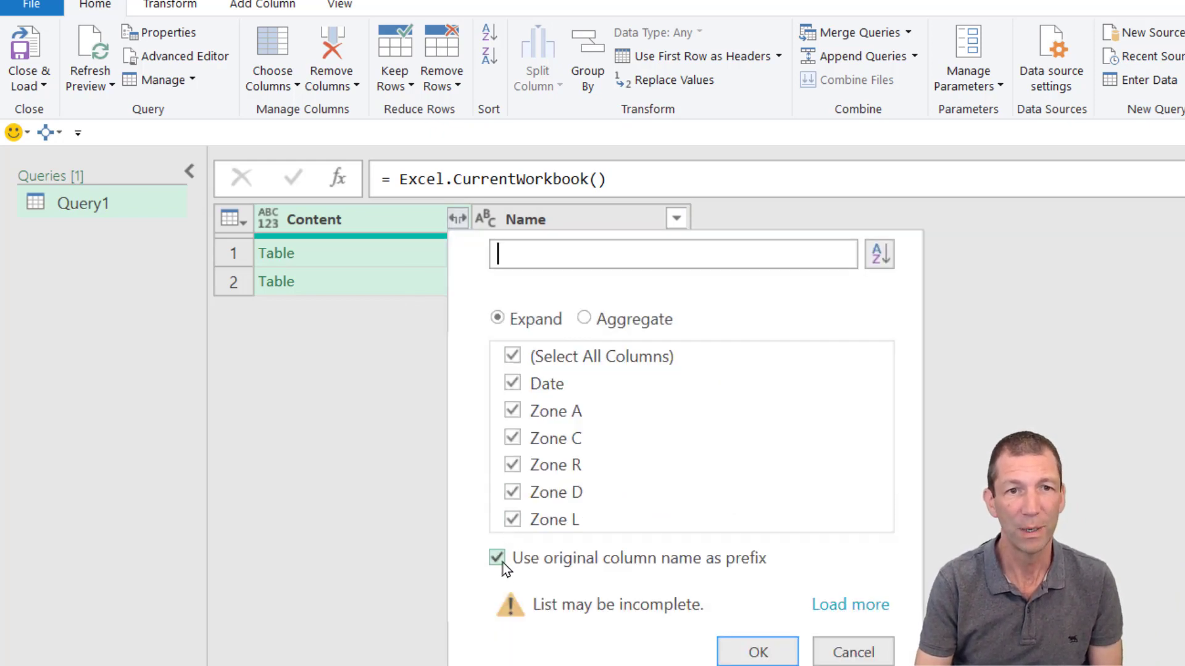
left_click(501, 562)
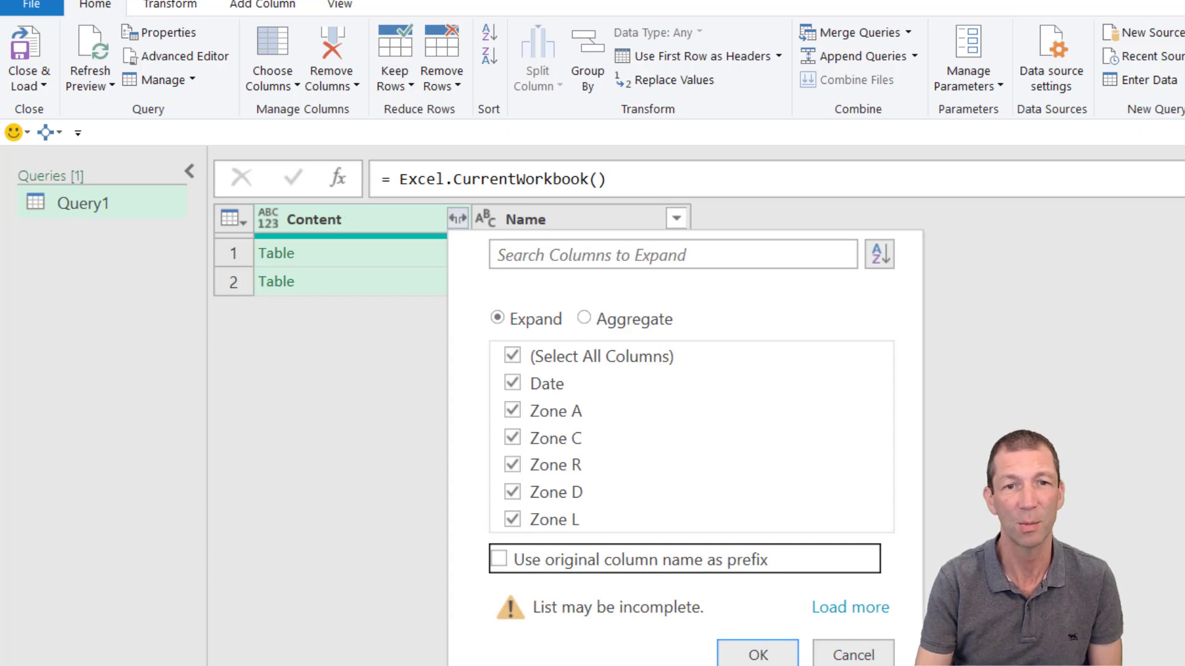
left_click(758, 654)
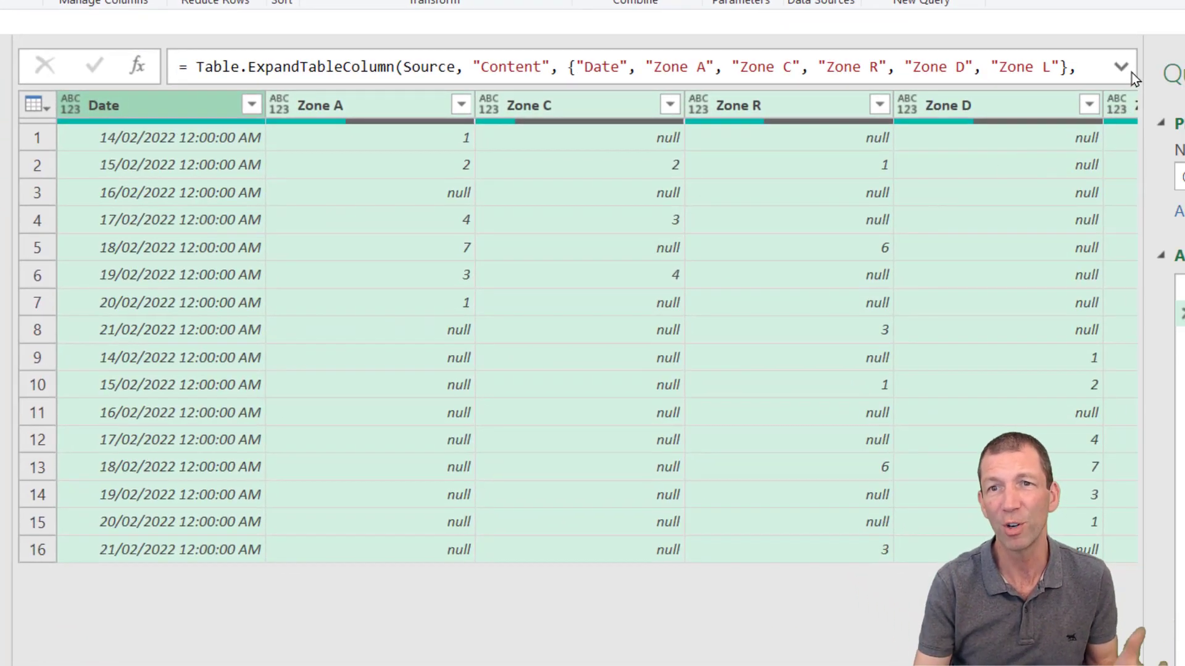
Step: Expand the formula bar and inspect the hard-coded column name lists in the expand formula
left_click(1122, 67)
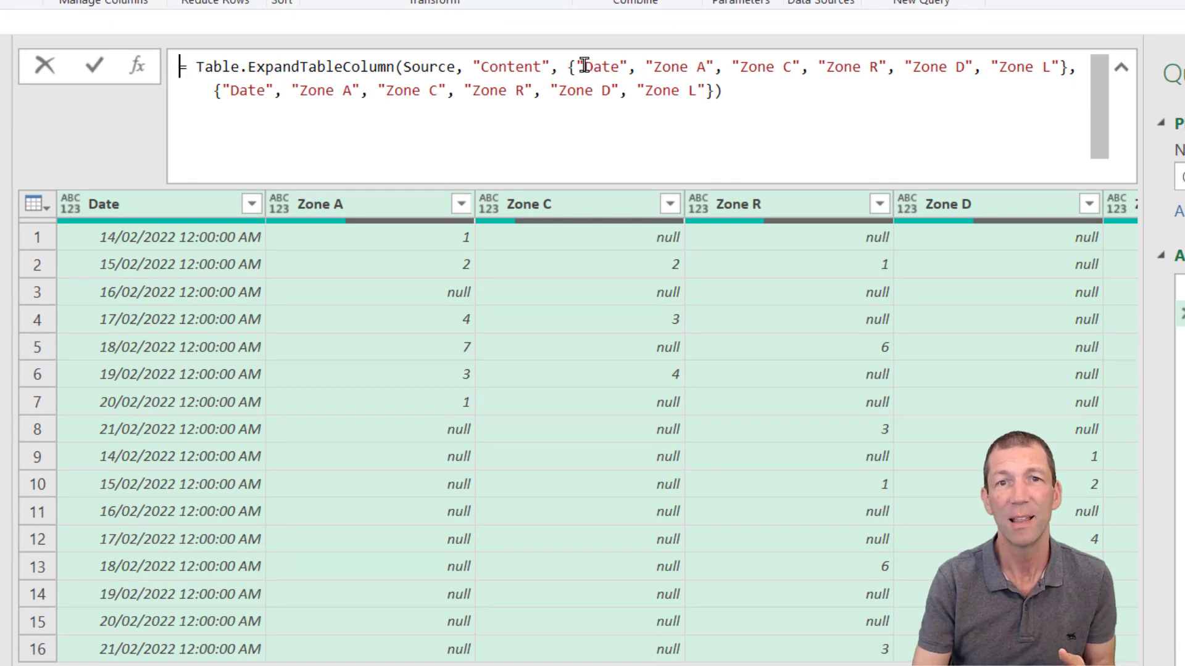
left_click_drag(583, 67, 1050, 82)
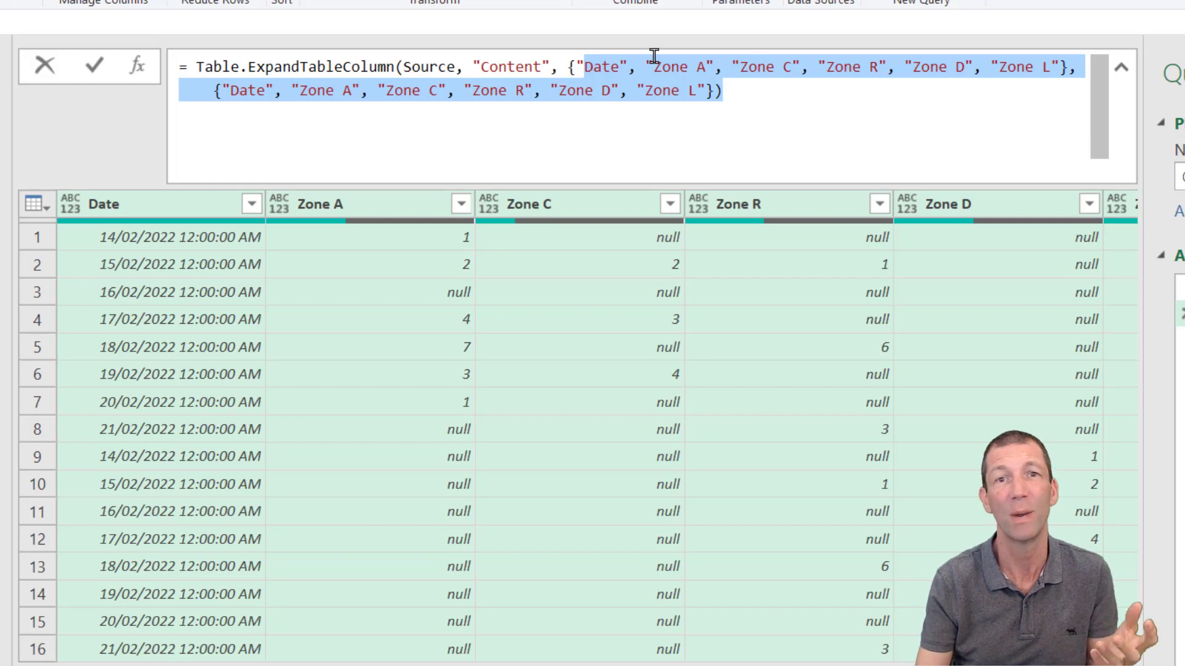
left_click(671, 66)
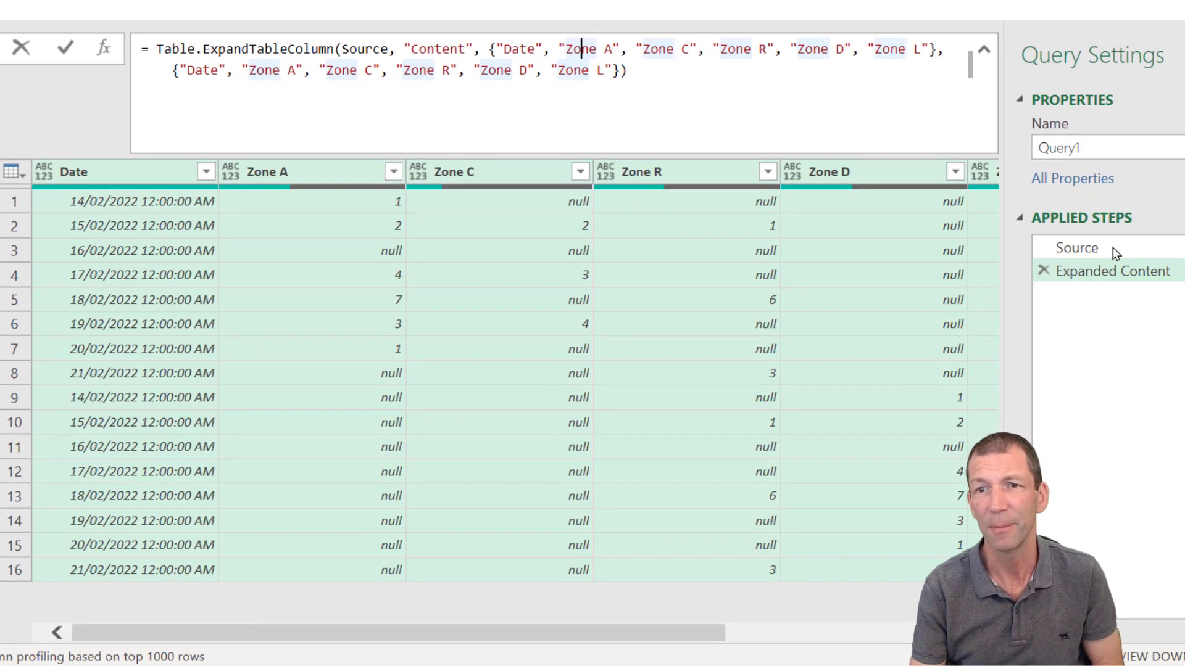
Step: Insert a new step after Source and rename it Headings
left_click(1088, 252)
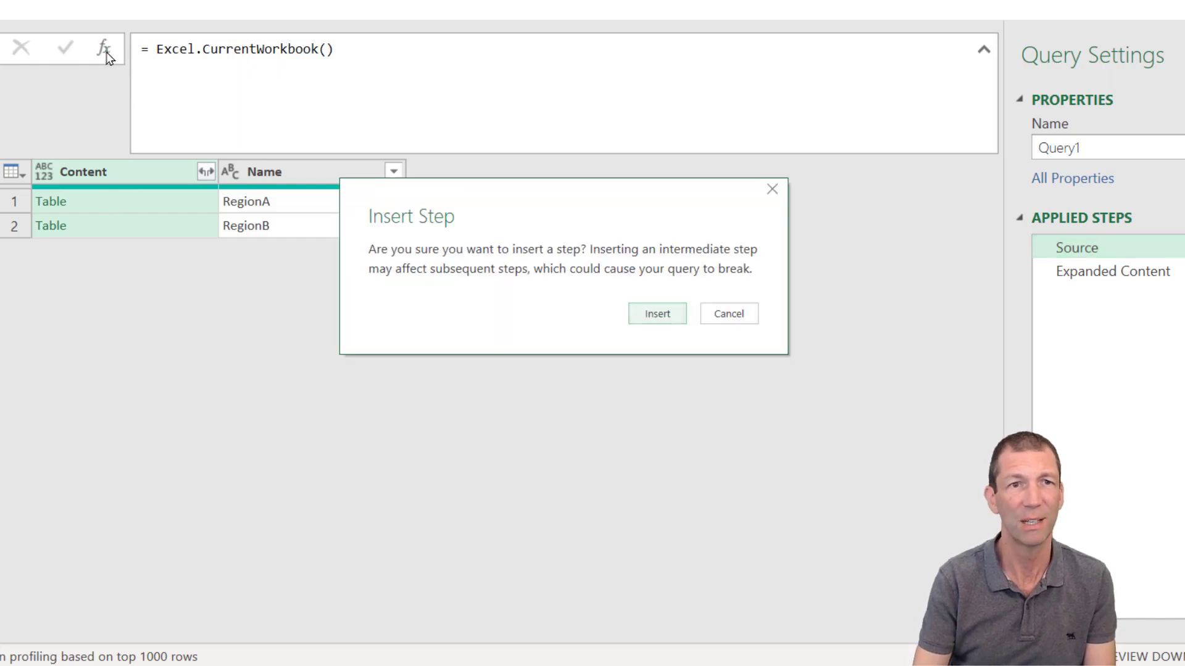
left_click(654, 313)
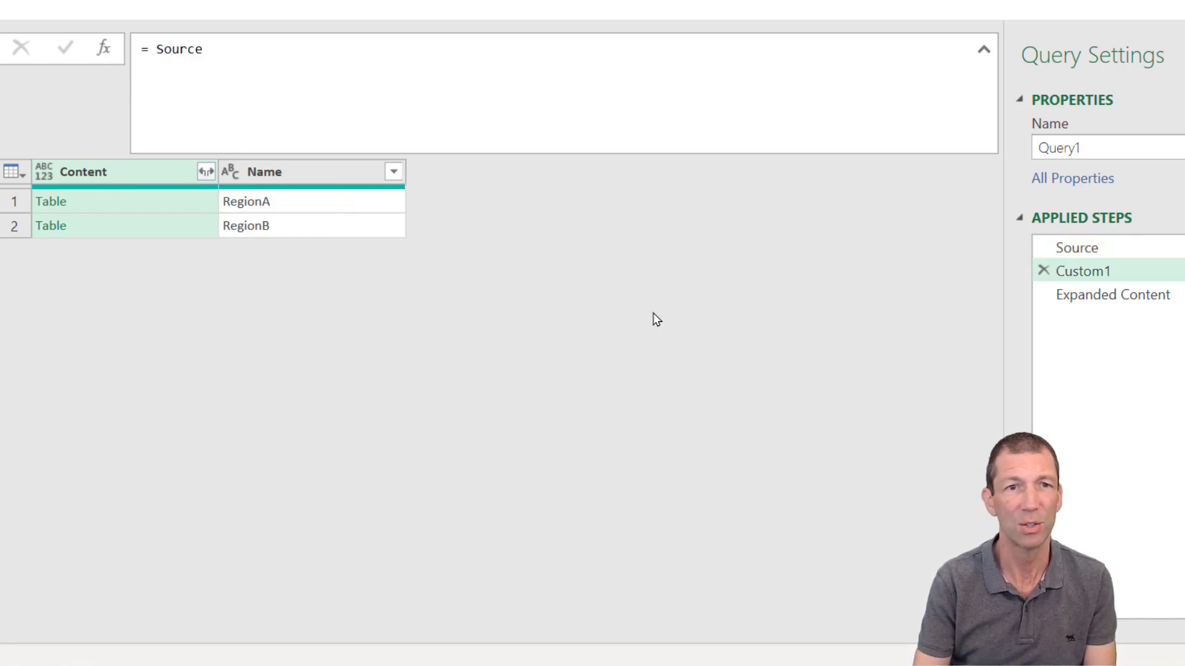
left_click(1096, 279)
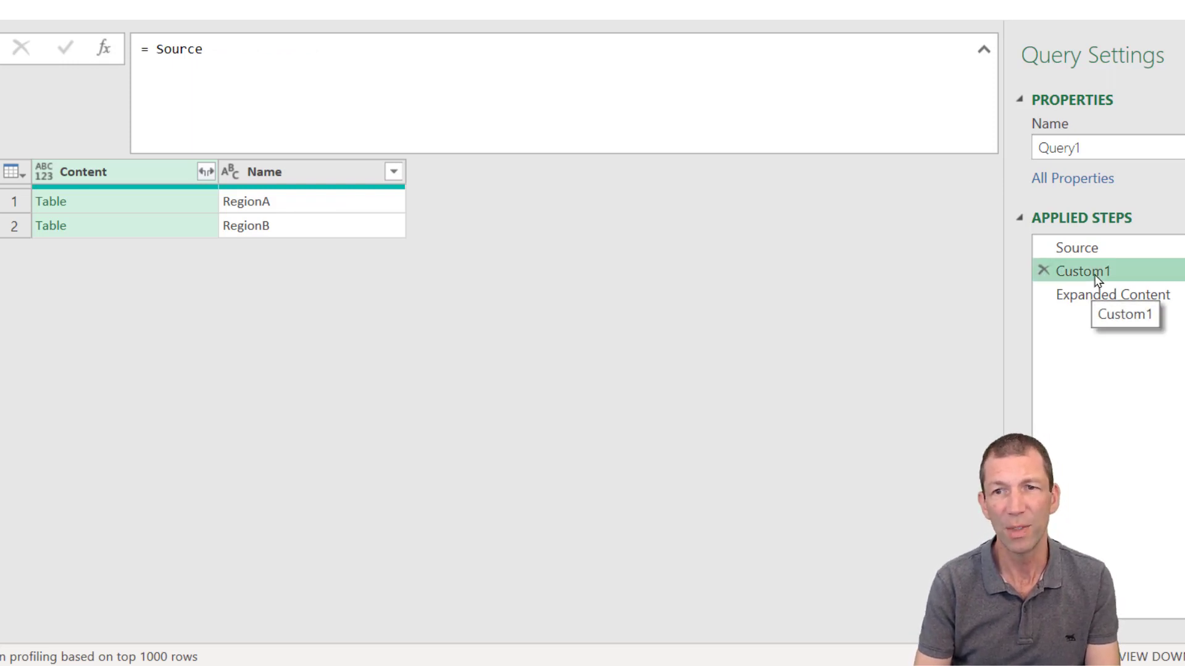
left_click(1096, 279)
type("He")
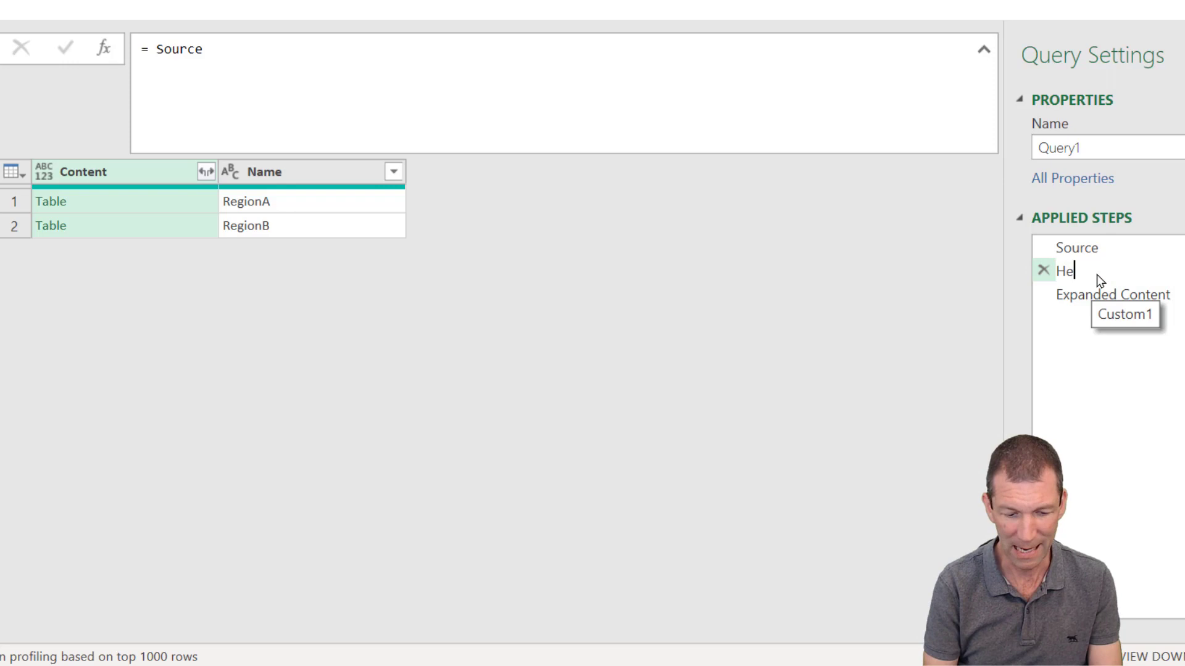
type("adings")
key("Return")
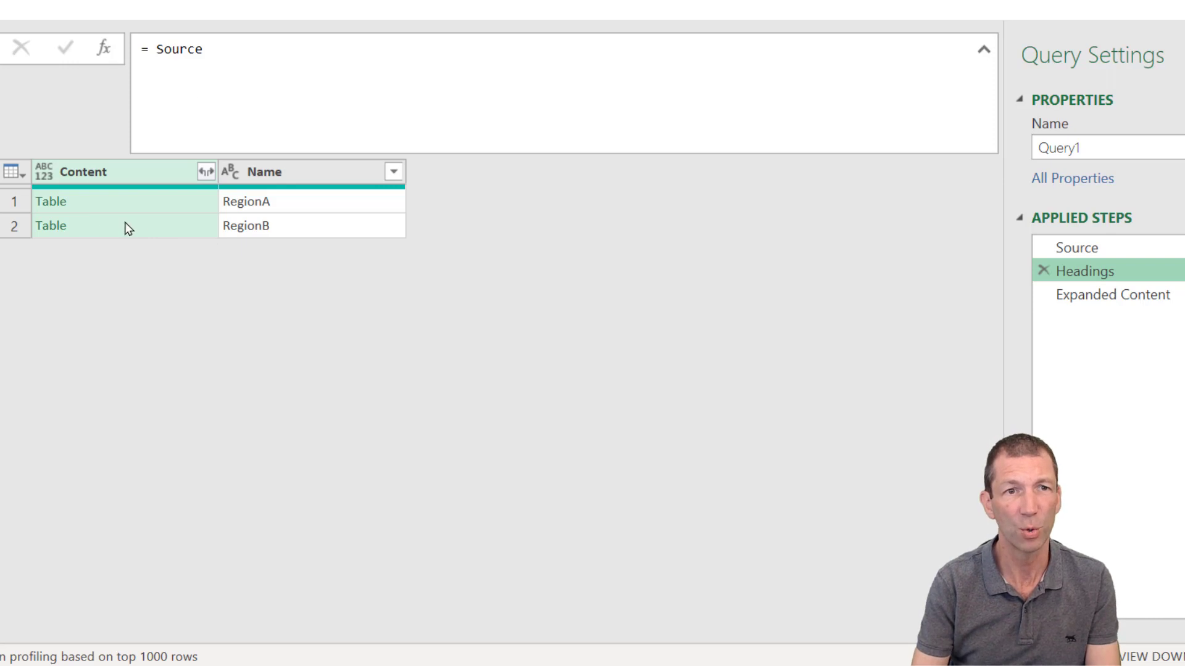
Step: Preview the RegionA and RegionB nested tables, then begin editing the Headings formula
left_click(93, 209)
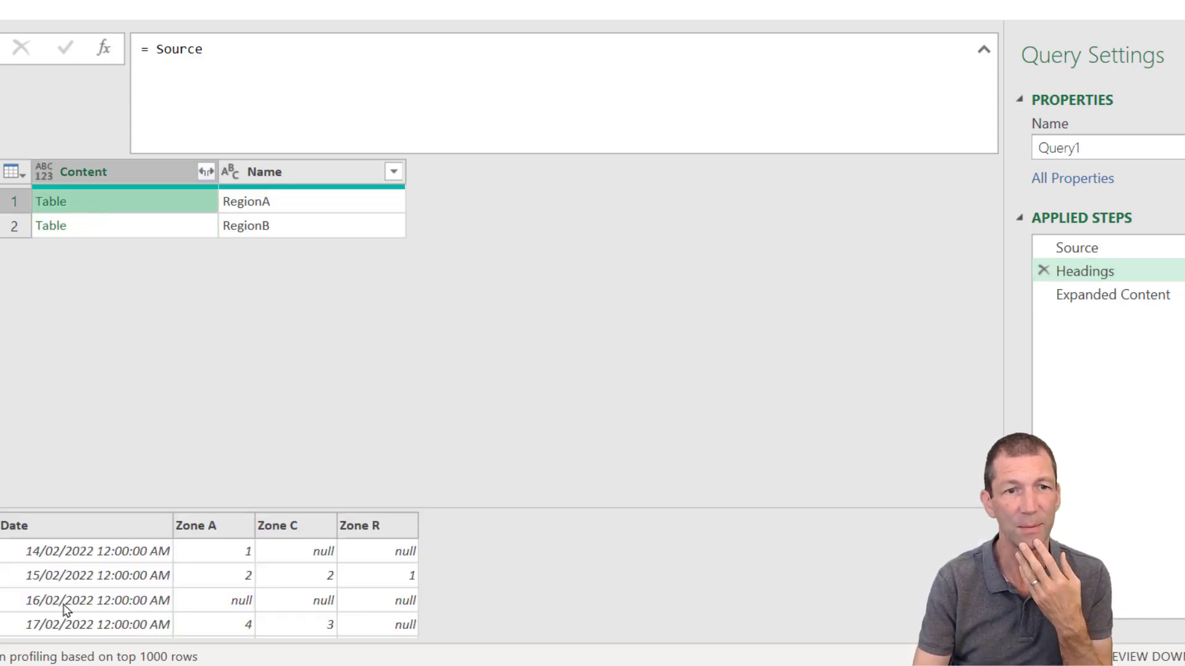
left_click(137, 227)
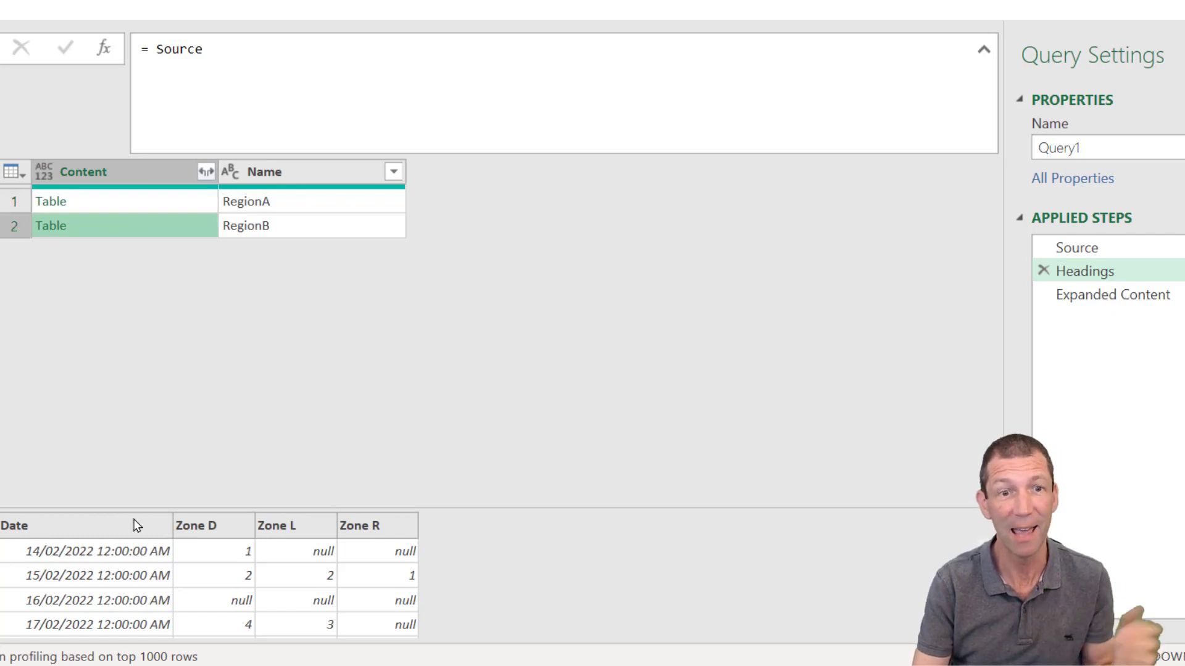
left_click(162, 205)
left_click(154, 230)
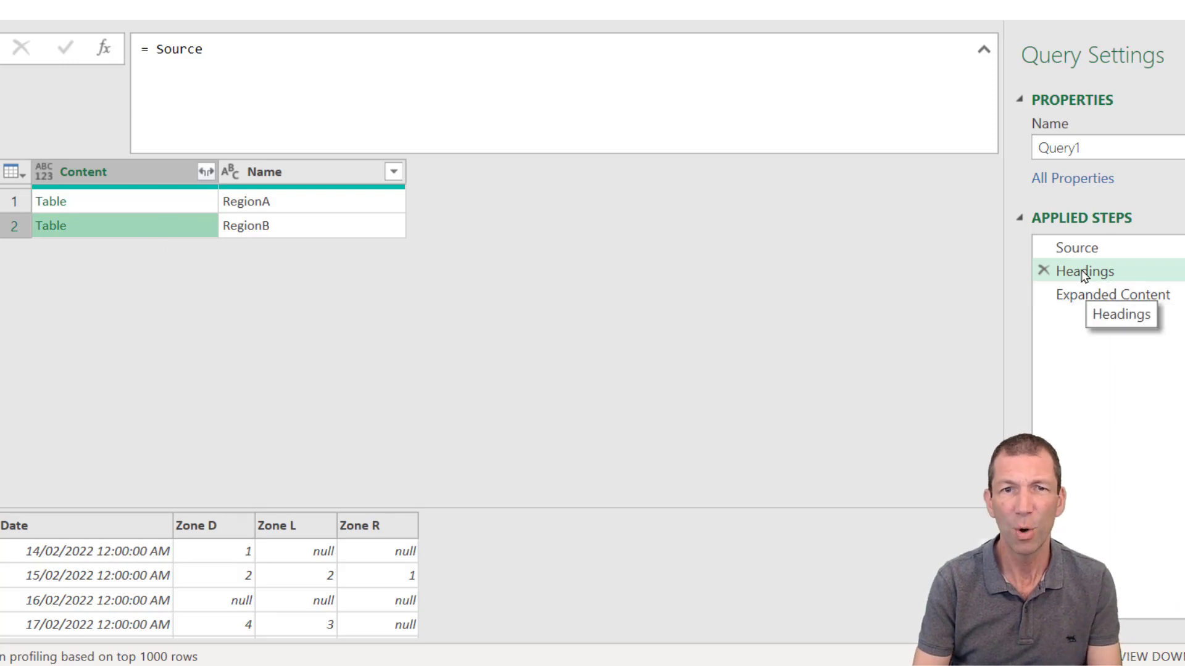
left_click(154, 47)
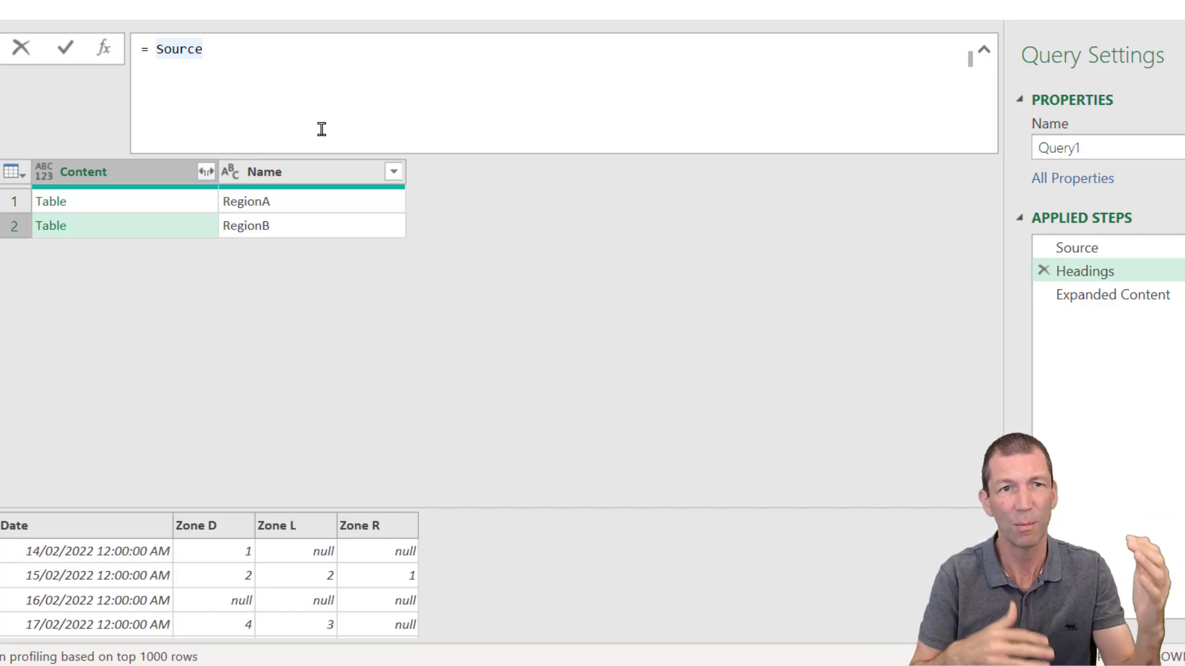
Step: Change the step formula to = Source[Content], returning a list of the two region tables
type("Ta")
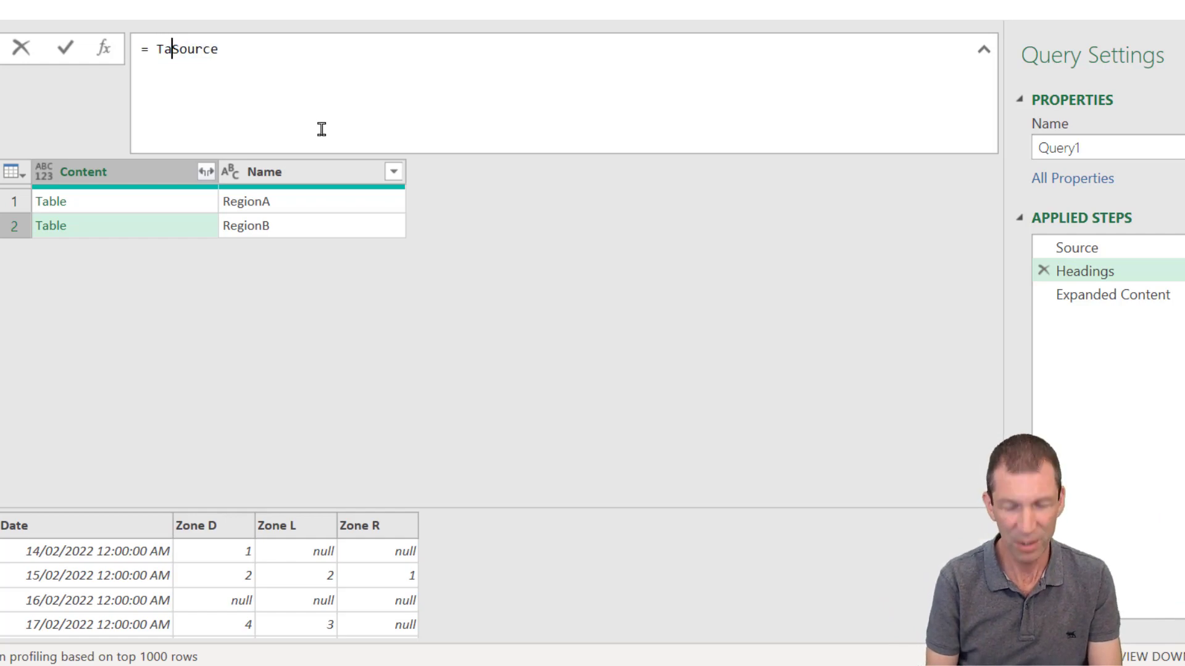
type("ble")
type(".COm")
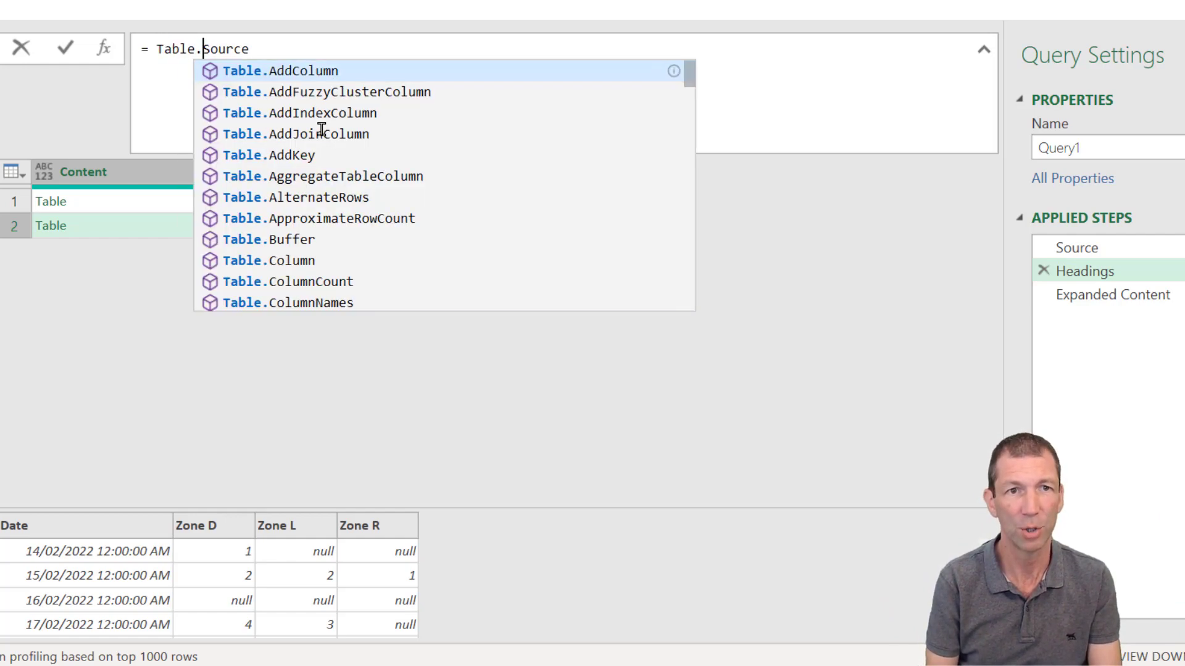
type("bi")
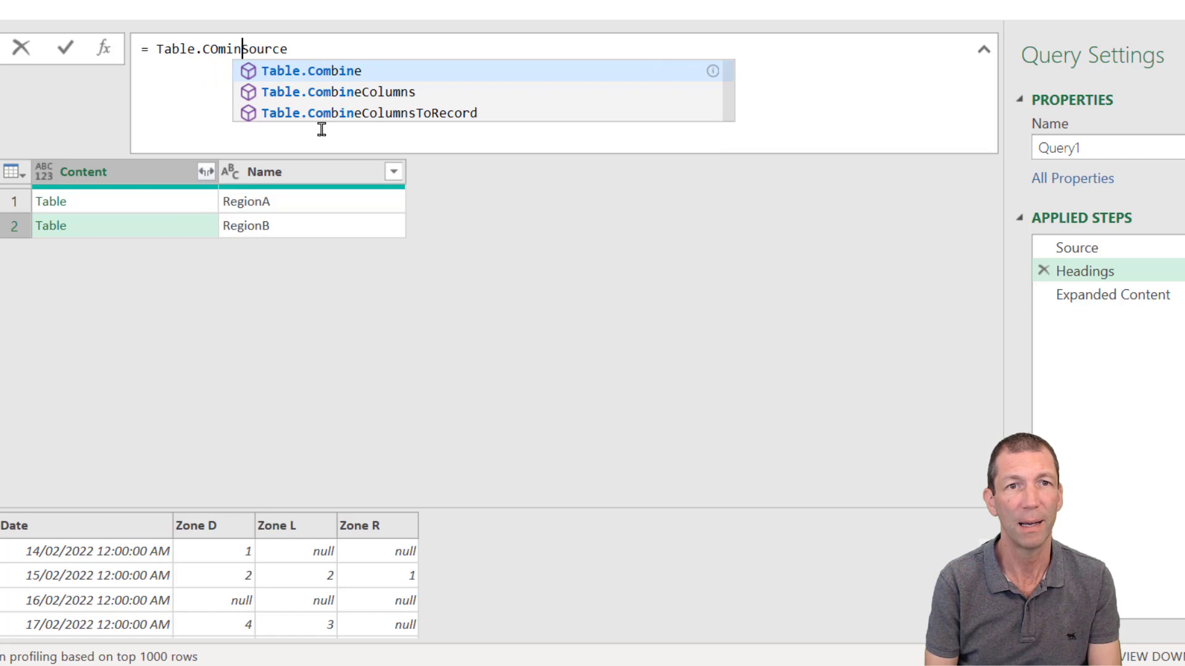
key("BackSpace")
key("BackSpace")
key("BackSpace")
key("BackSpace")
key("BackSpace")
key("BackSpace")
key("BackSpace")
key("BackSpace")
key("BackSpace")
key("BackSpace")
key("BackSpace")
key("BackSpace")
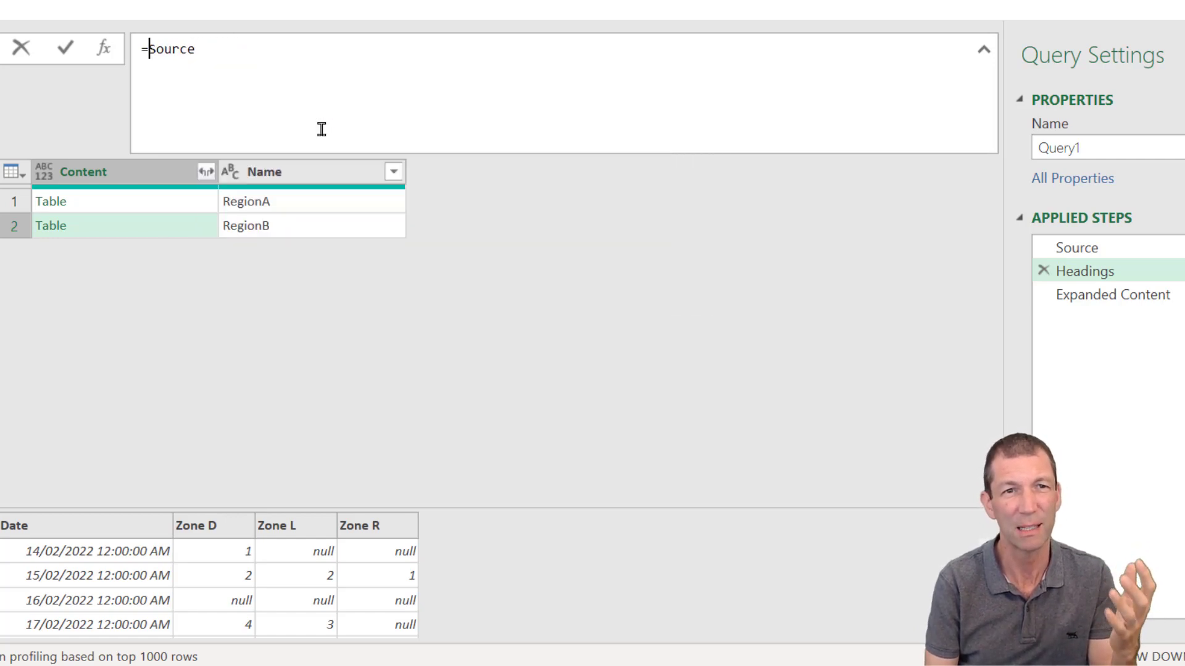
left_click(334, 63)
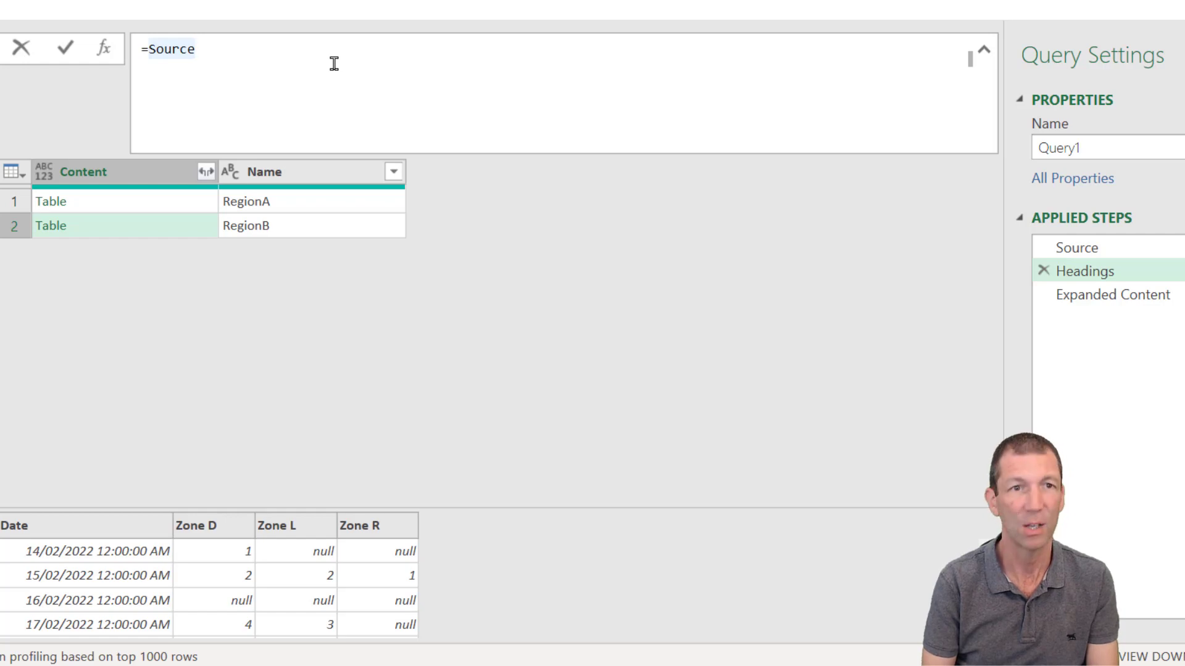
type("[Content")
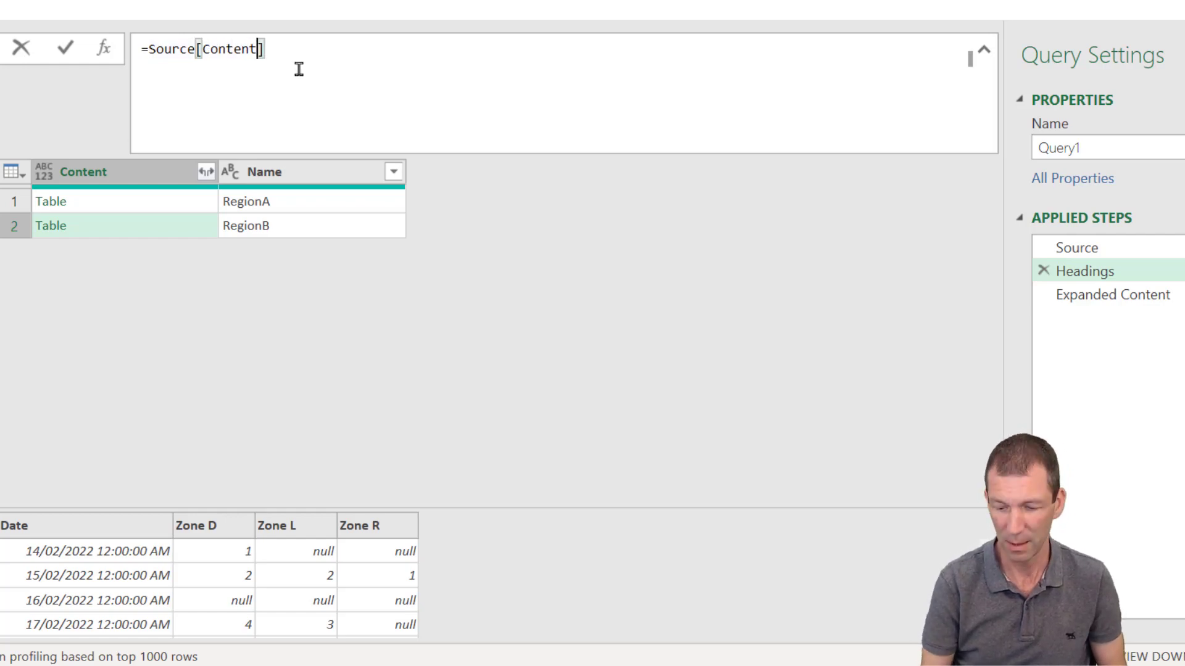
key("shift+Return")
key("BackSpace")
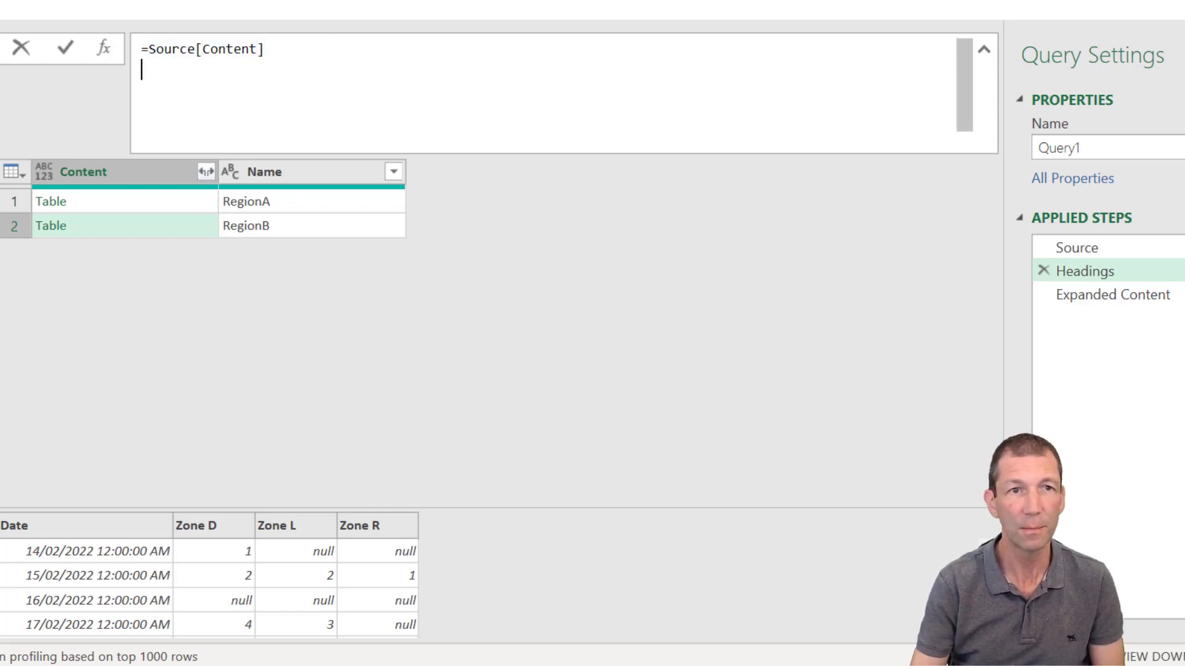
left_click(65, 48)
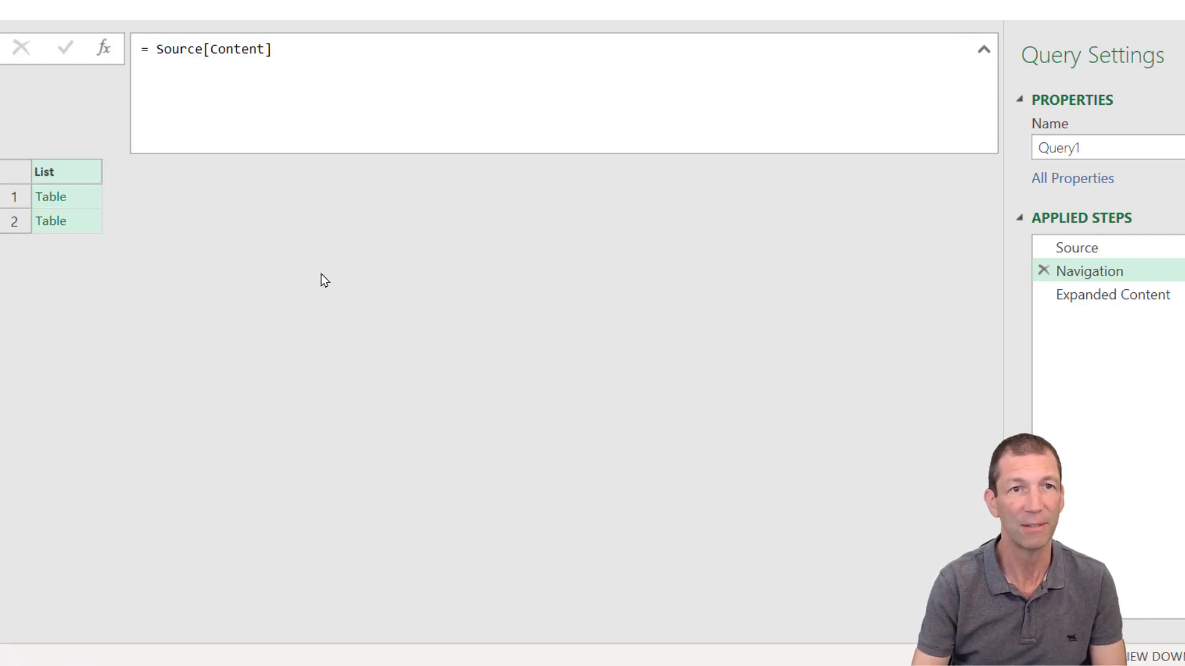
Step: Preview the region tables and wrap the formula as Table.Combine(Source[Content])
left_click(90, 199)
left_click(88, 218)
left_click(88, 205)
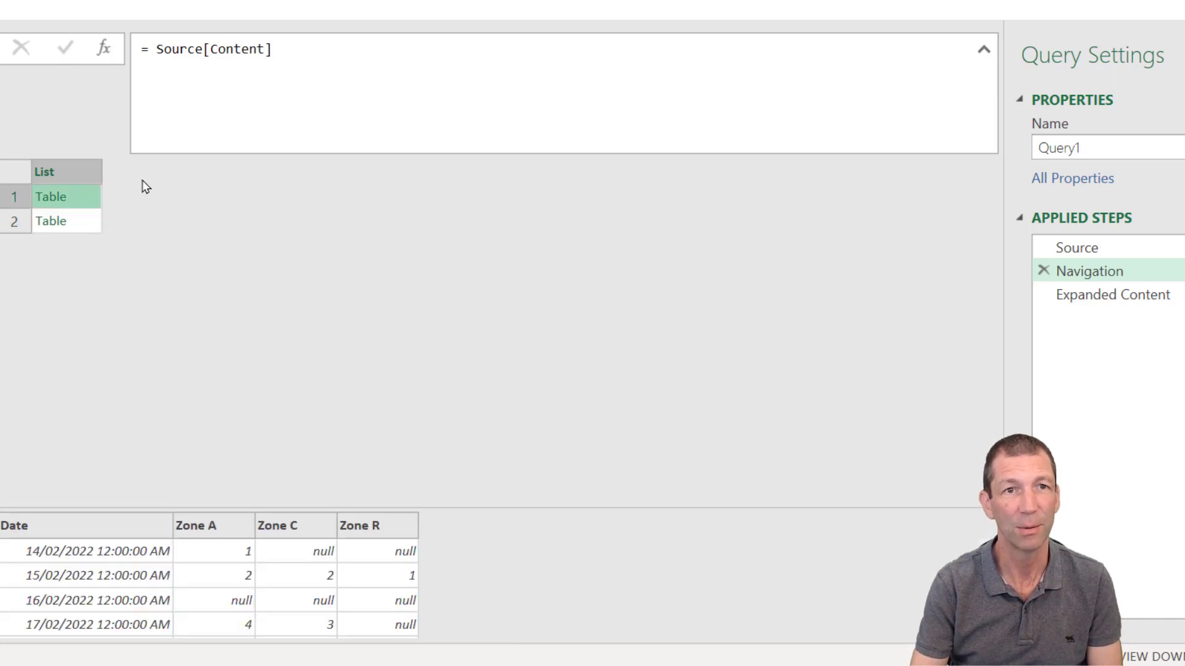
left_click(156, 50)
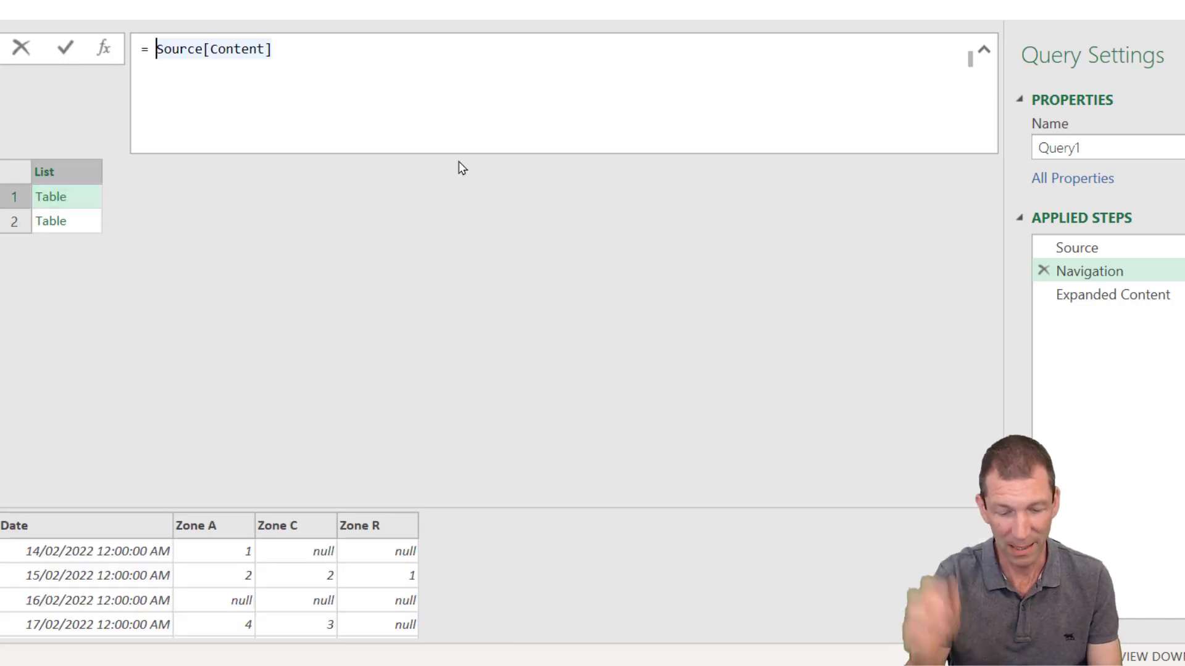
type("Table.Comn")
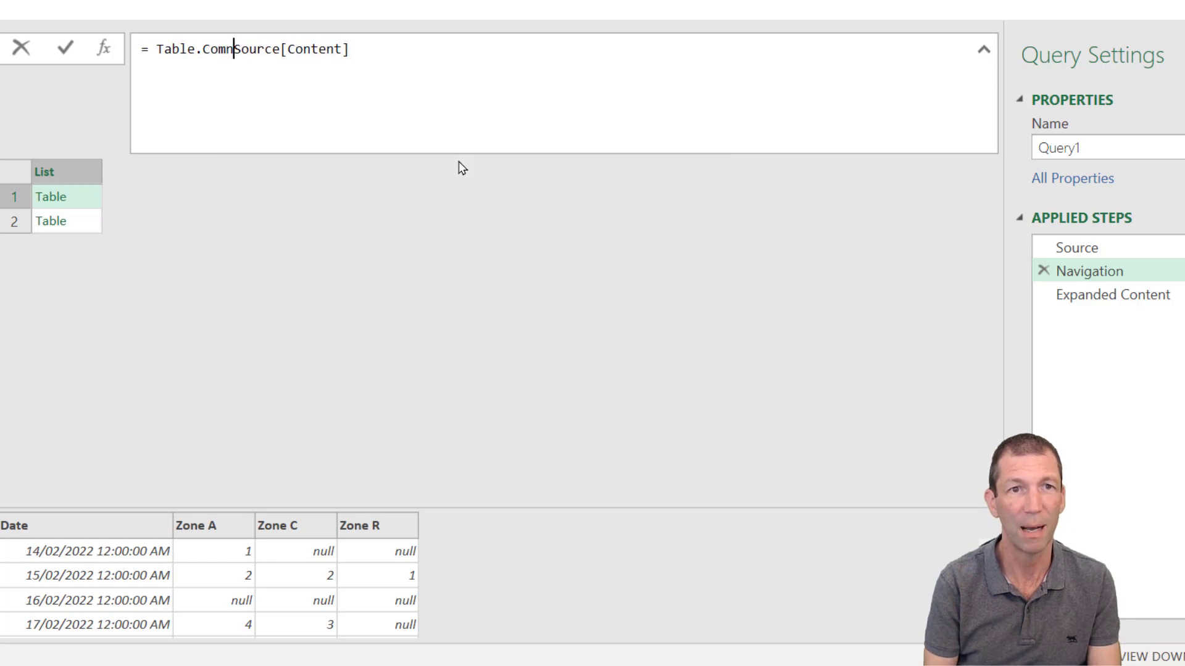
type("bi")
key("BackSpace")
key("BackSpace")
key("BackSpace")
type("b")
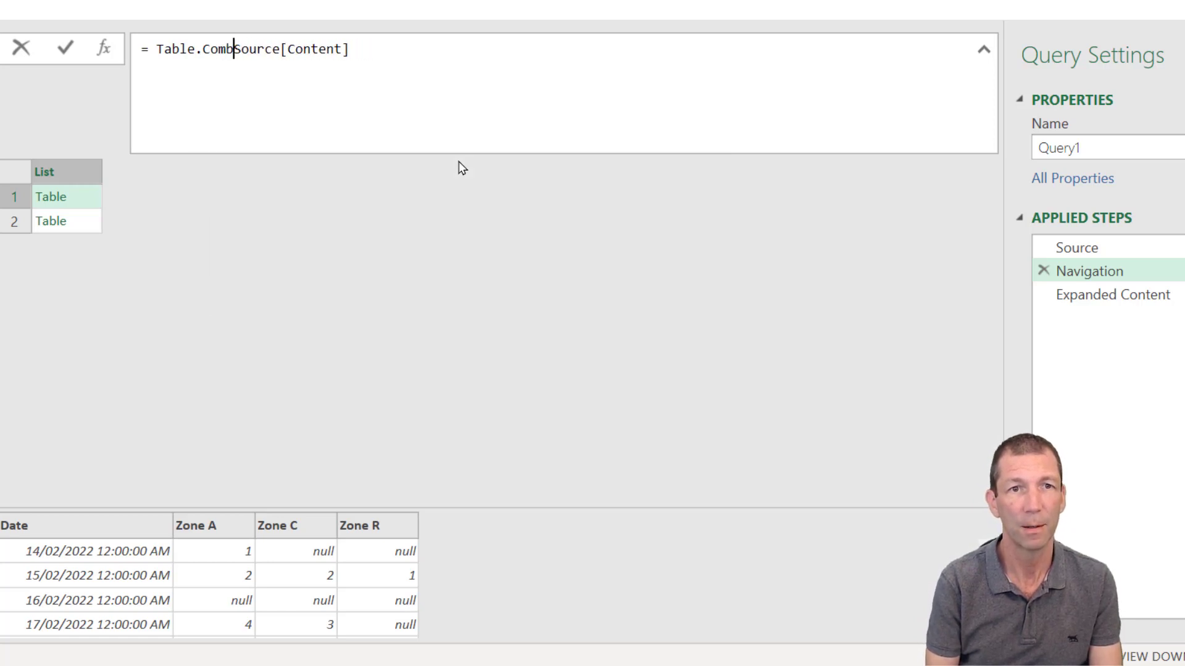
type("ine(")
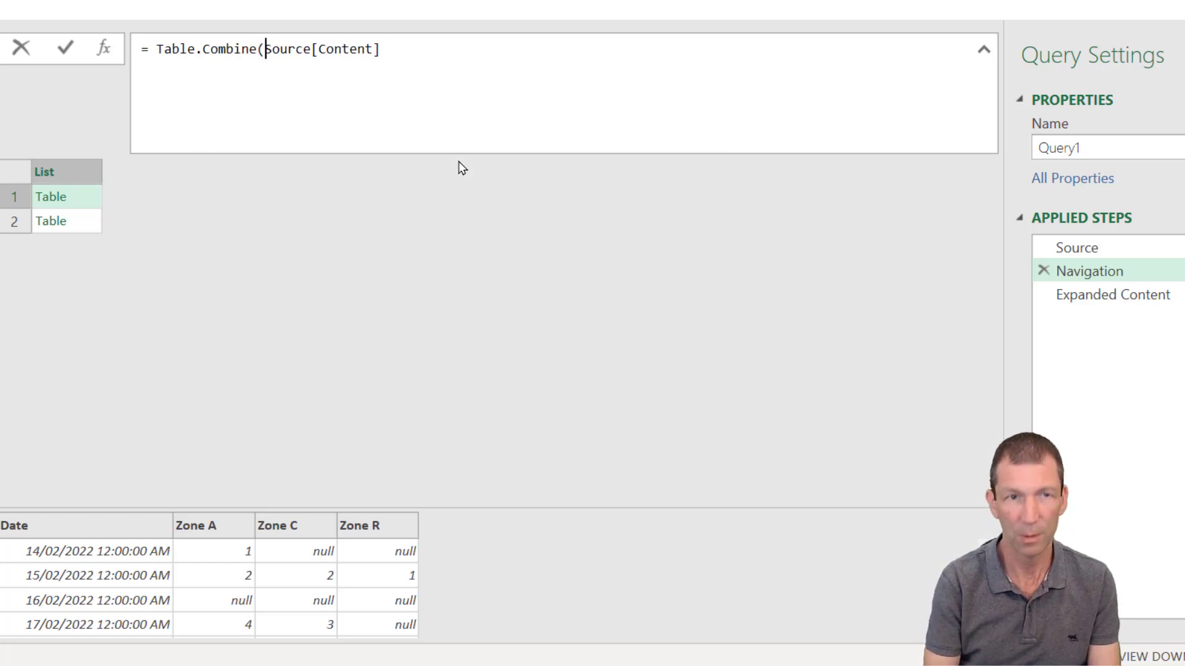
left_click(450, 72)
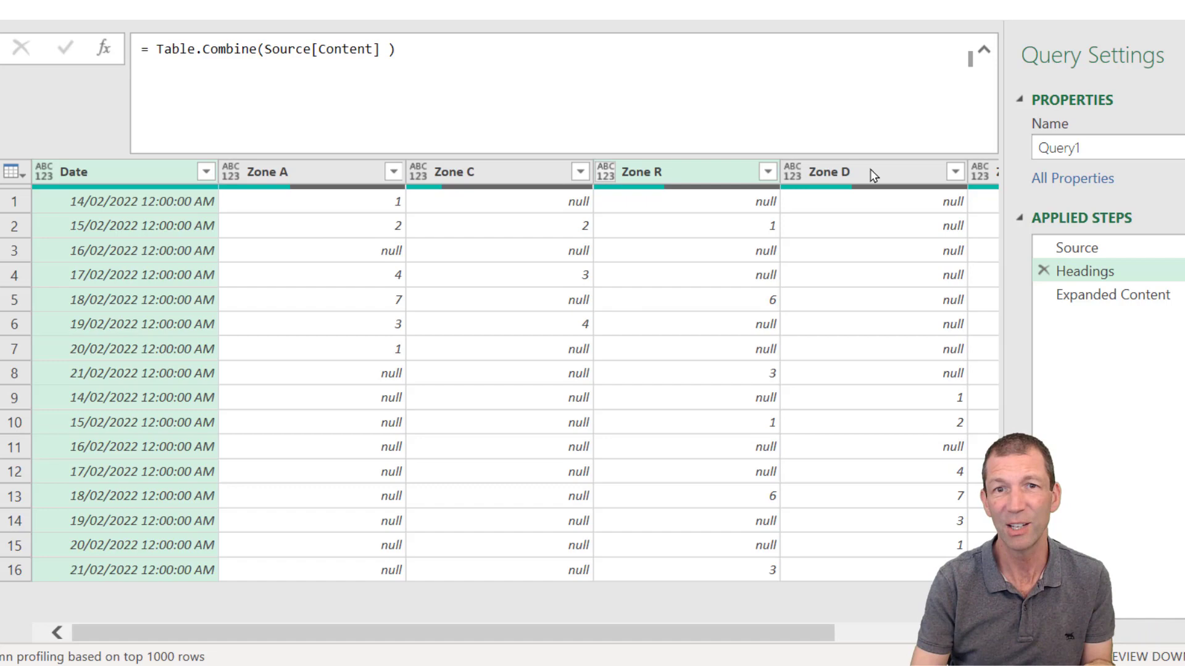
Step: Wrap it in Table.ColumnNames to return Date plus Zones A, C, R, D and L
left_click(145, 63)
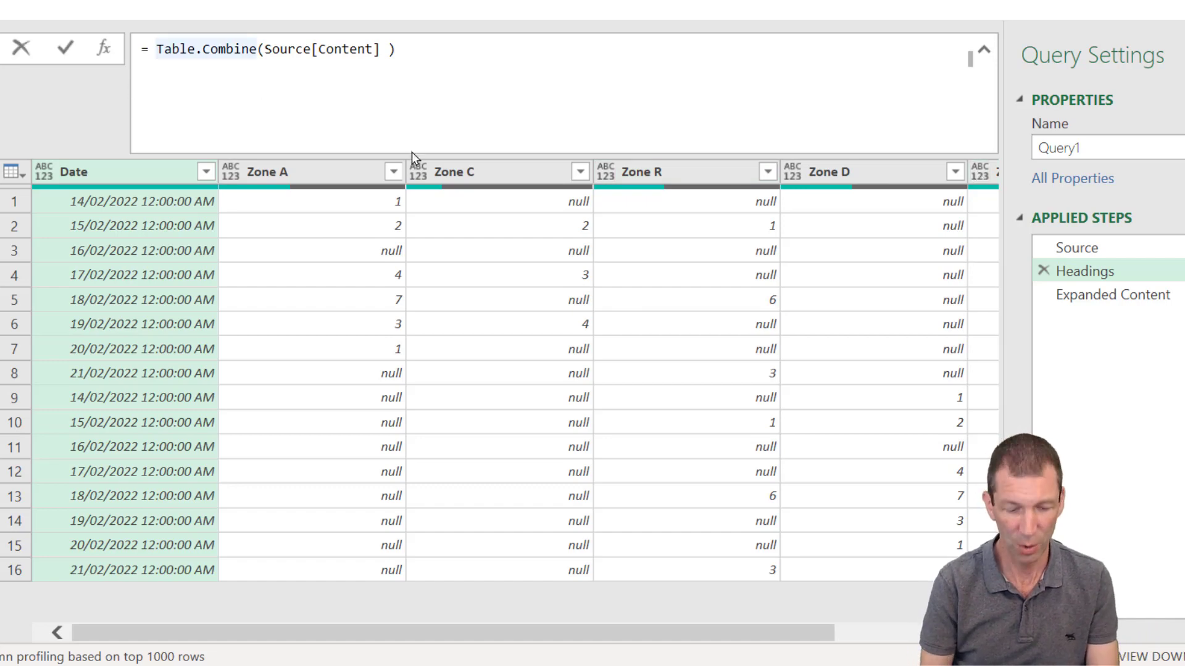
type("Tabl")
type("e.Column")
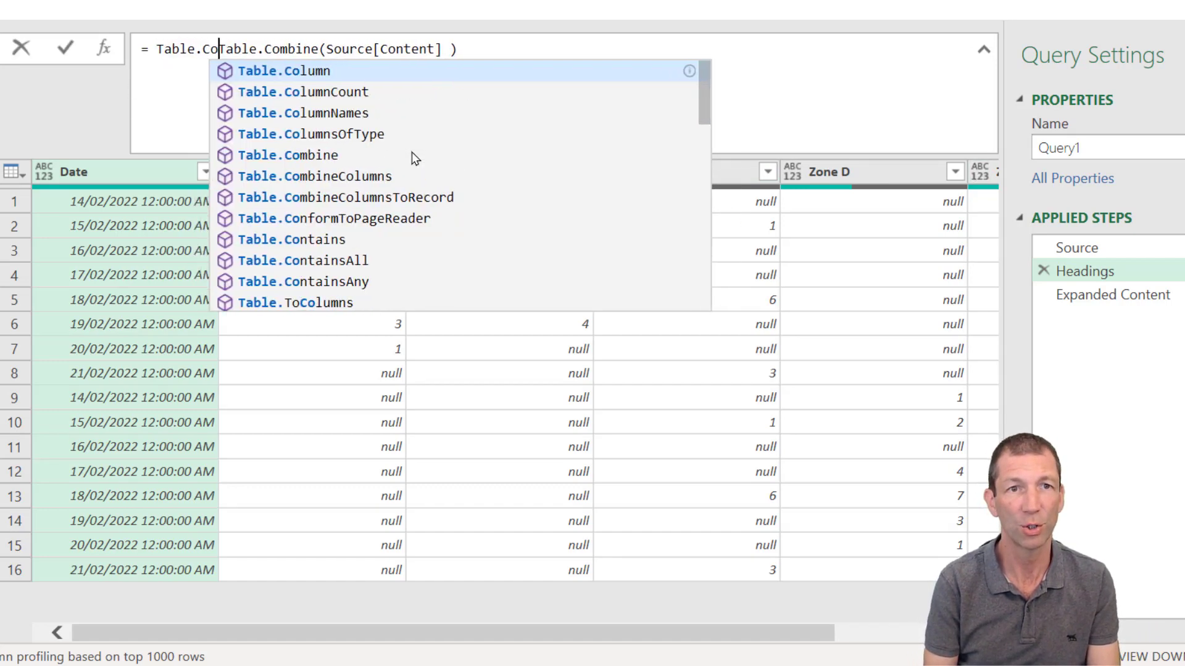
type("Names(")
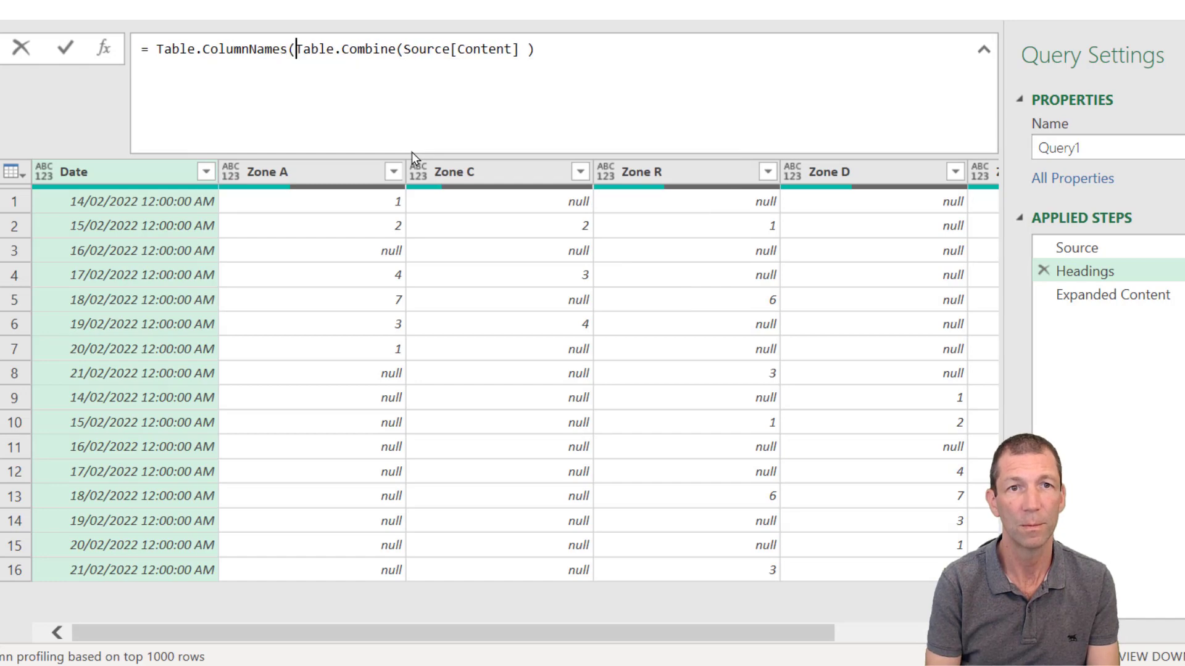
key("End")
type(")")
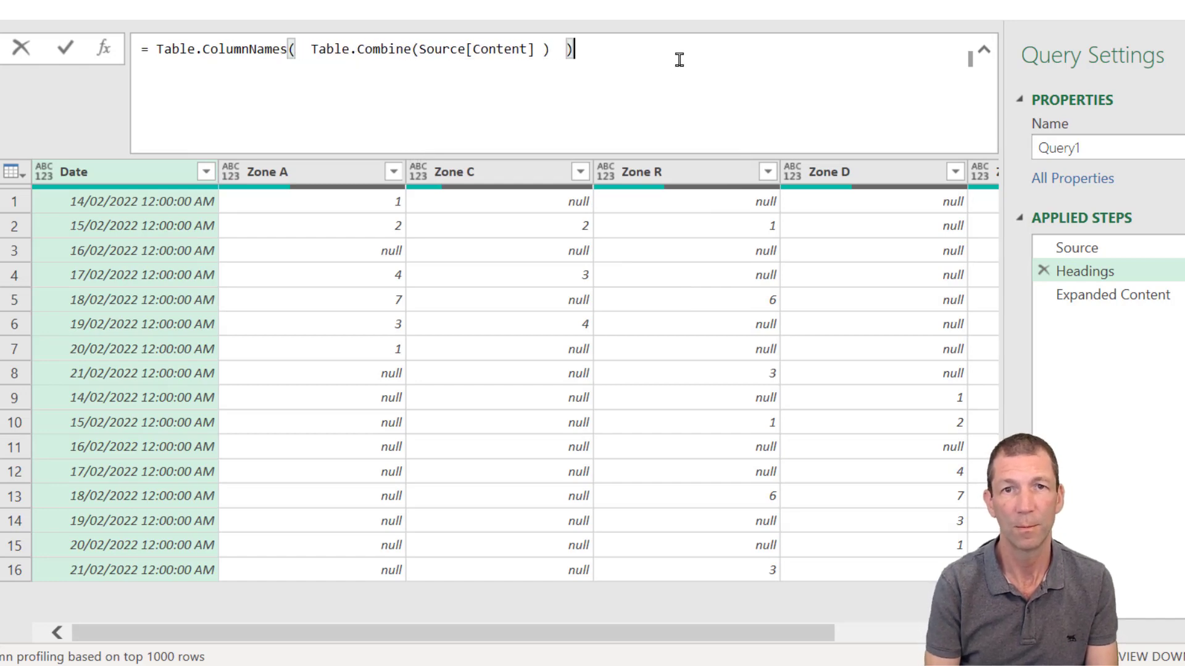
key("Return")
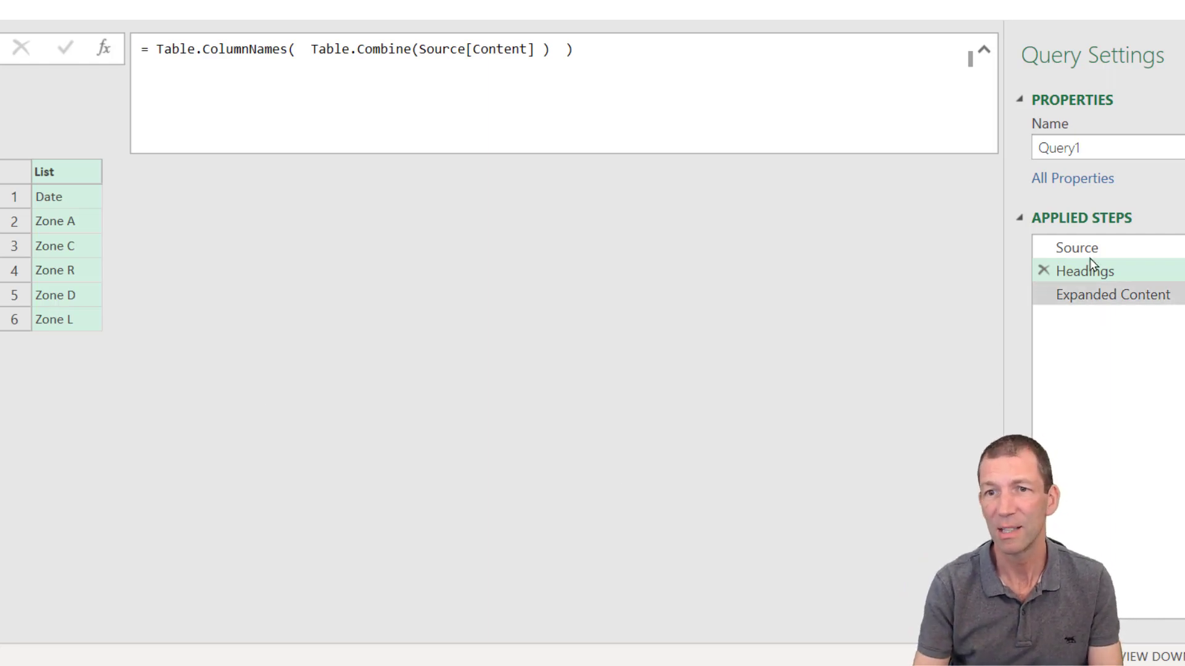
Step: In the Expanded Content formula, replace the Headings reference with Source
left_click(1087, 299)
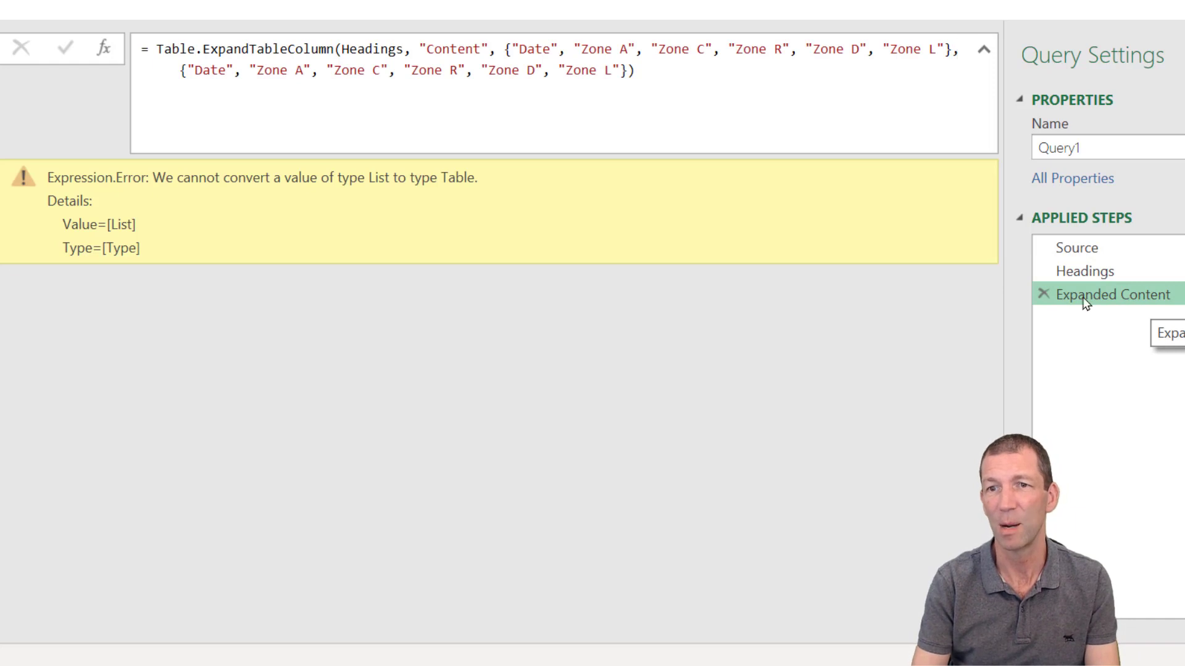
left_click(1099, 276)
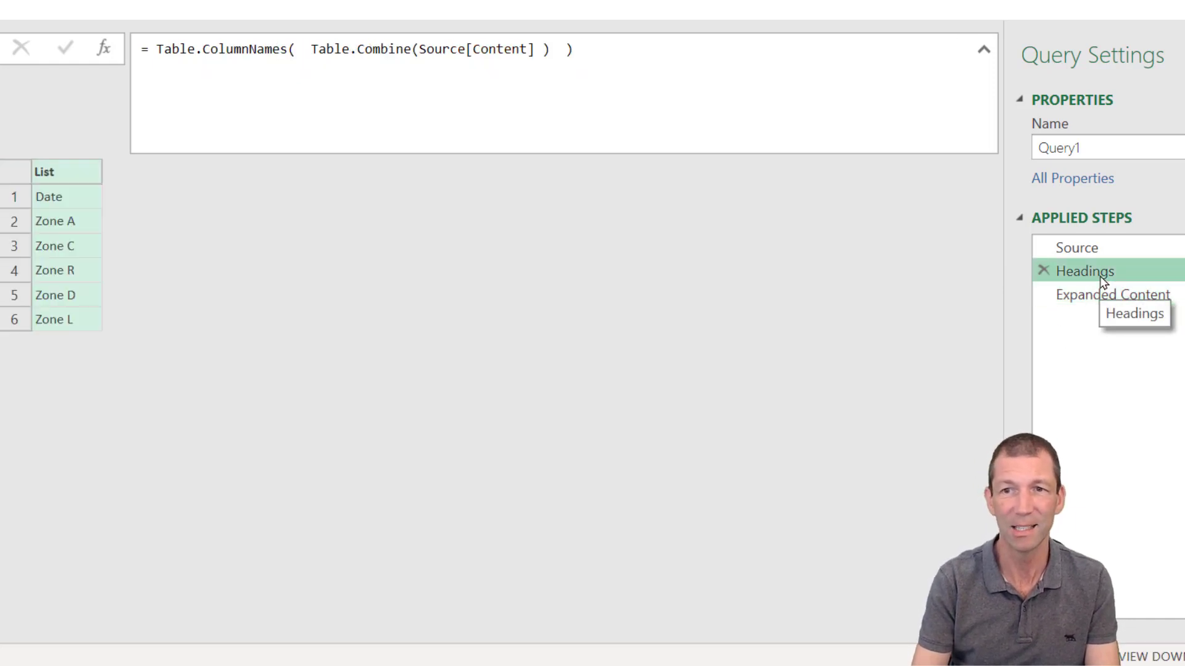
left_click(1090, 298)
left_click(363, 49)
double_click(363, 49)
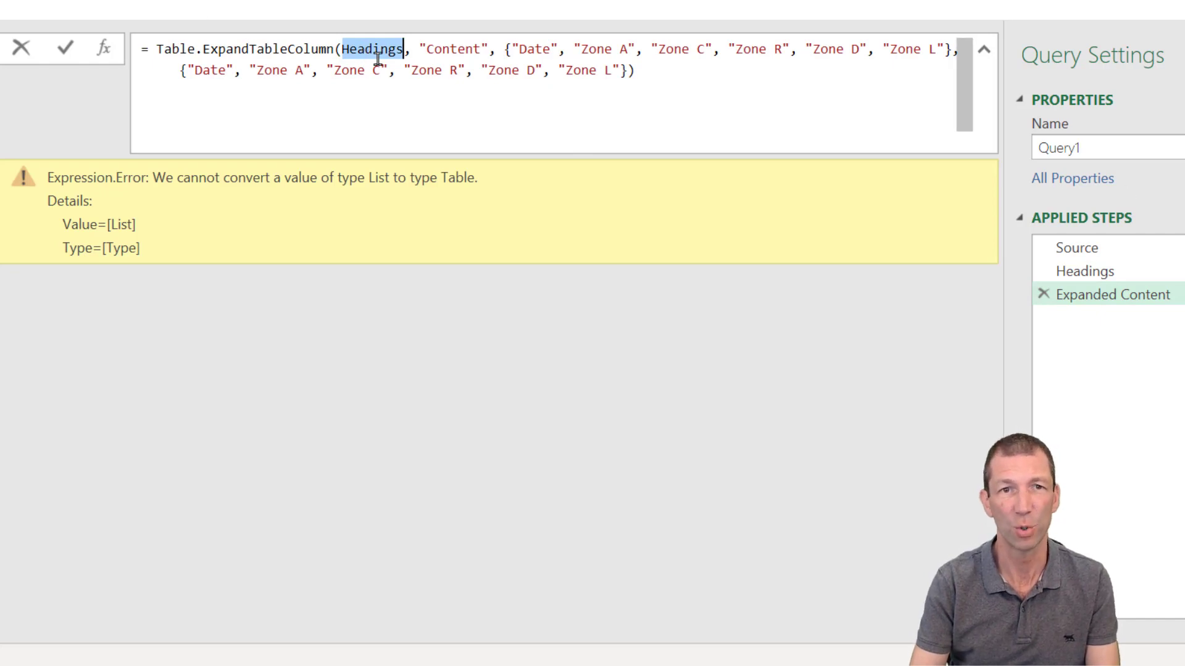
type("Source")
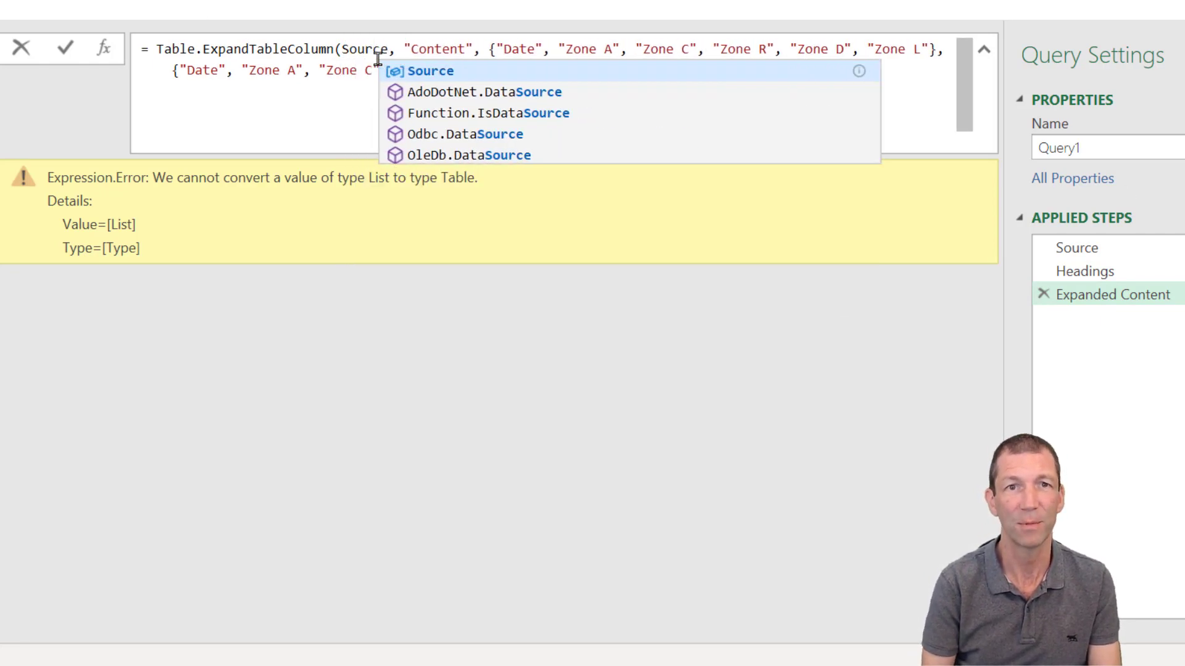
left_click(259, 103)
key("Return")
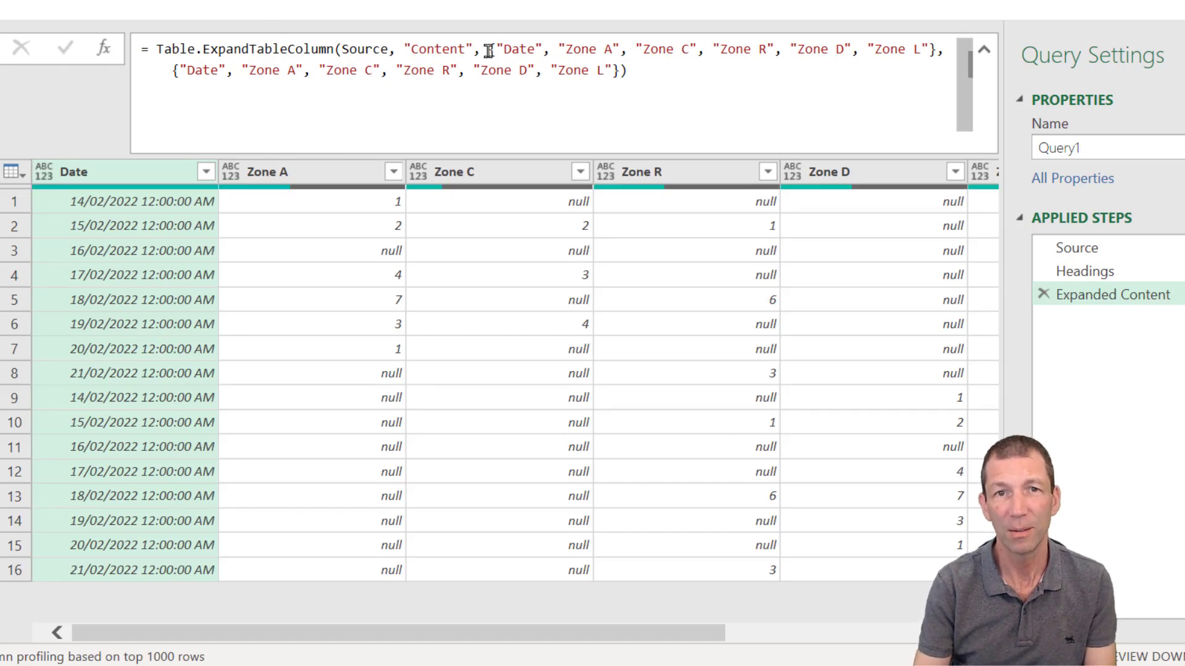
Step: Replace both hard-coded column lists with the Headings list
left_click_drag(490, 49, 617, 70)
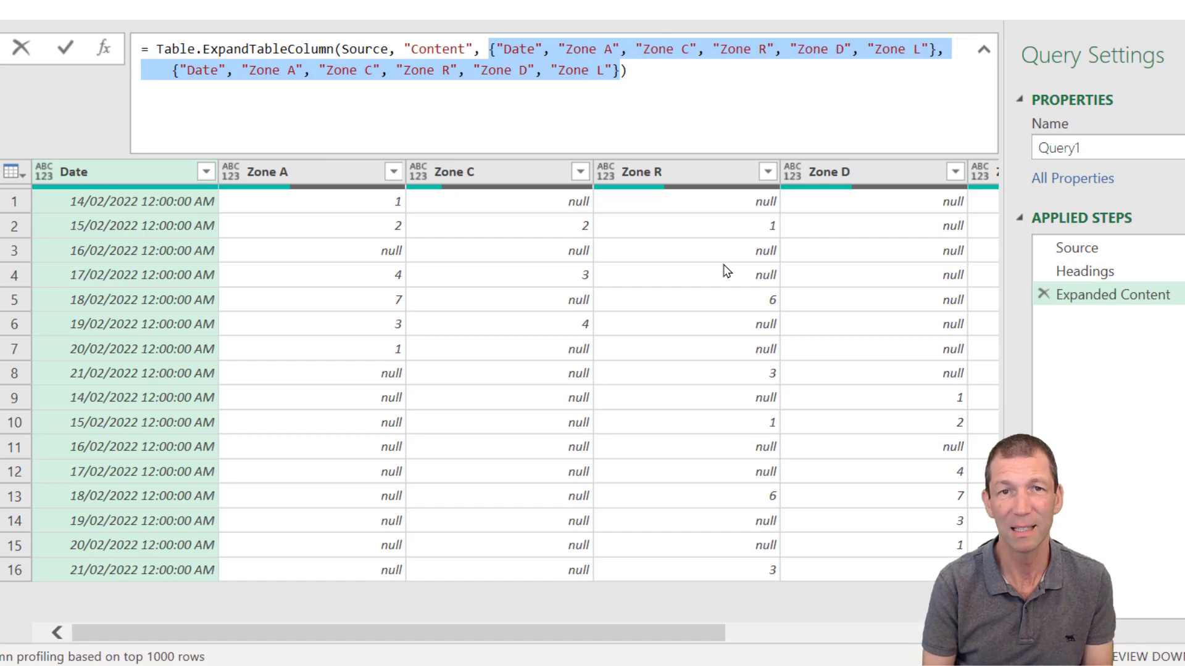
key("Delete")
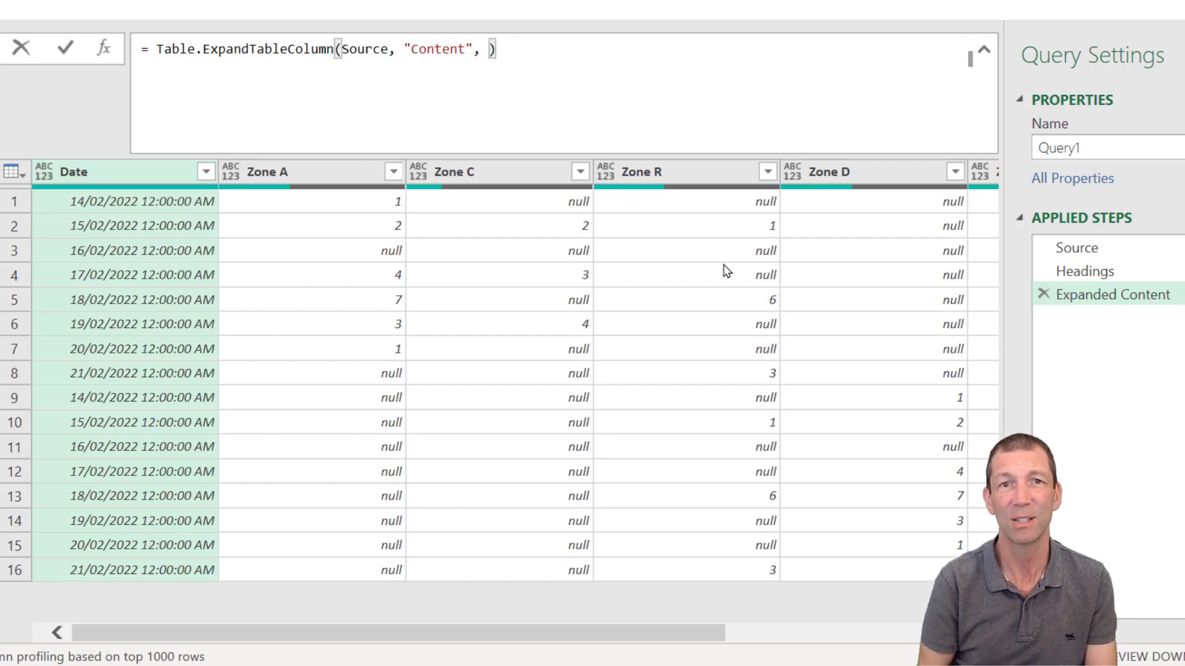
type("HEading")
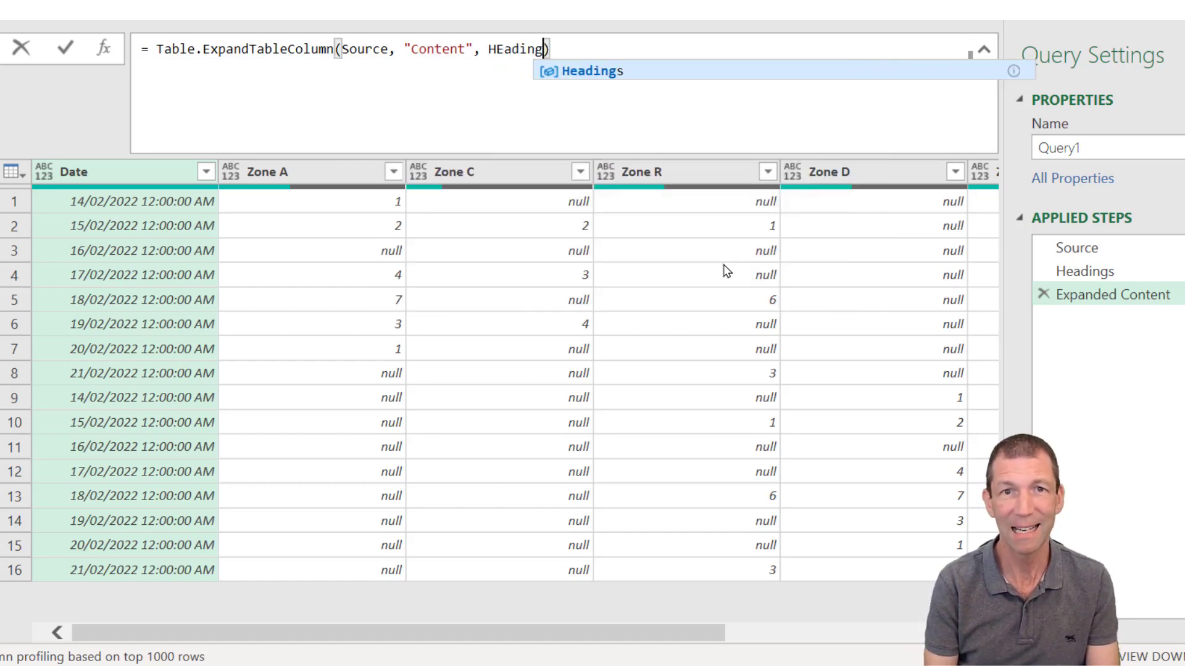
key("Tab")
key("Return")
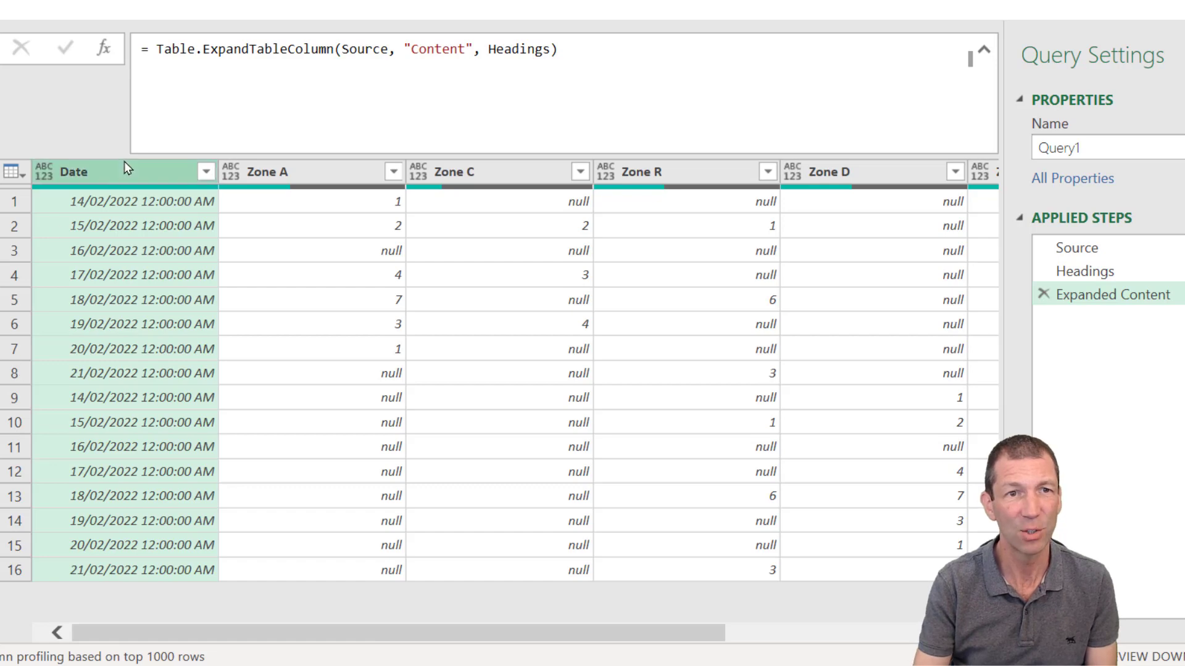
Step: With Date and Name selected, apply Unpivot Other Columns to turn zone columns into Attribute/Value rows
left_click_drag(235, 639, 567, 636)
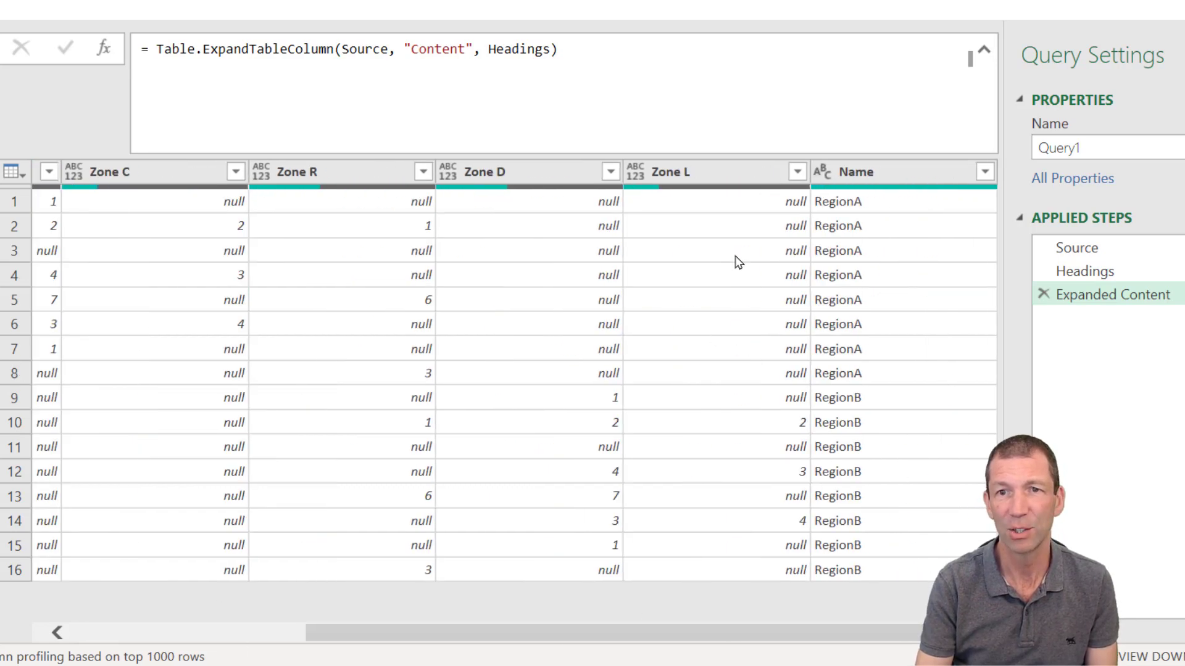
left_click(882, 173)
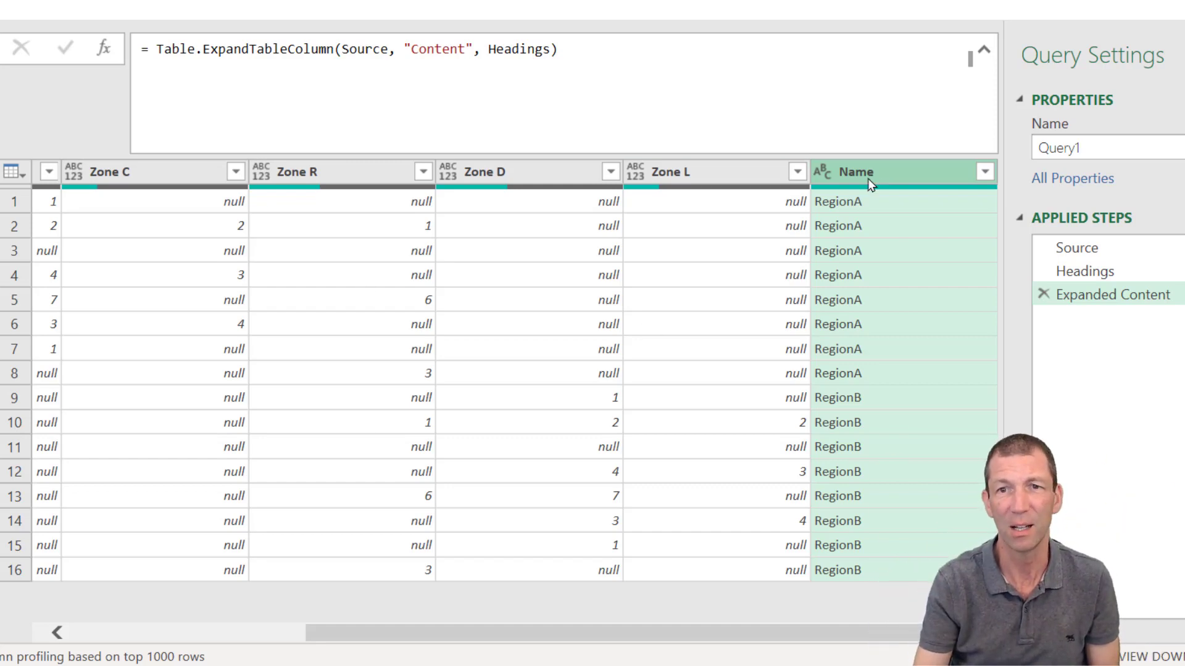
right_click(868, 179)
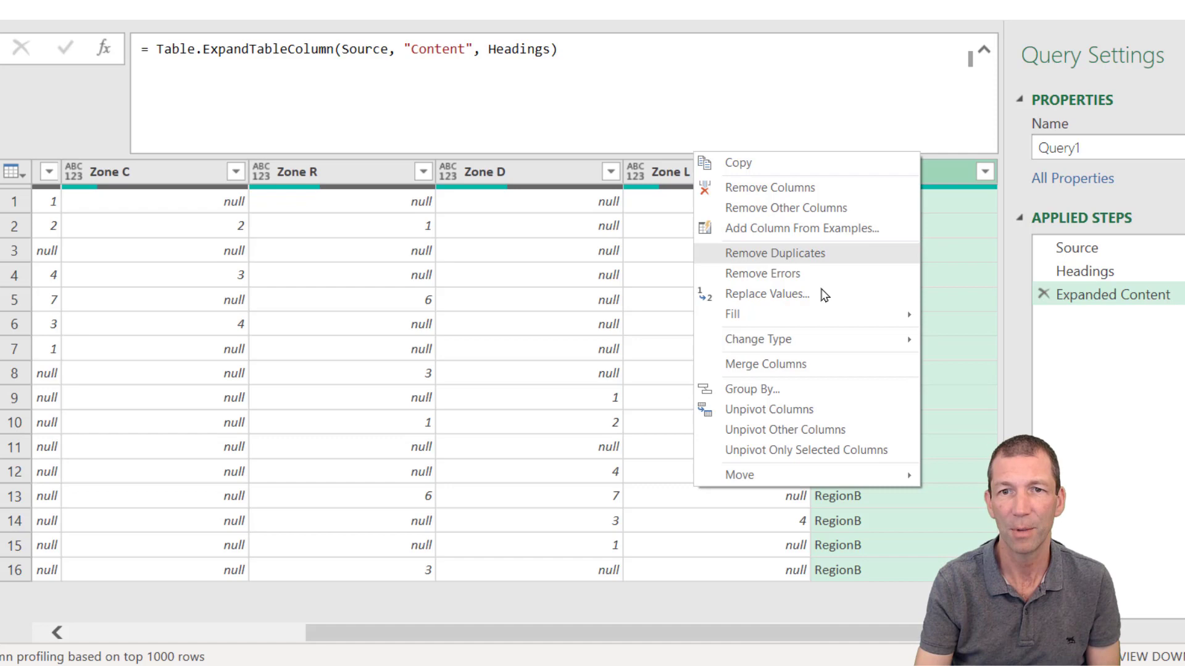
left_click(806, 431)
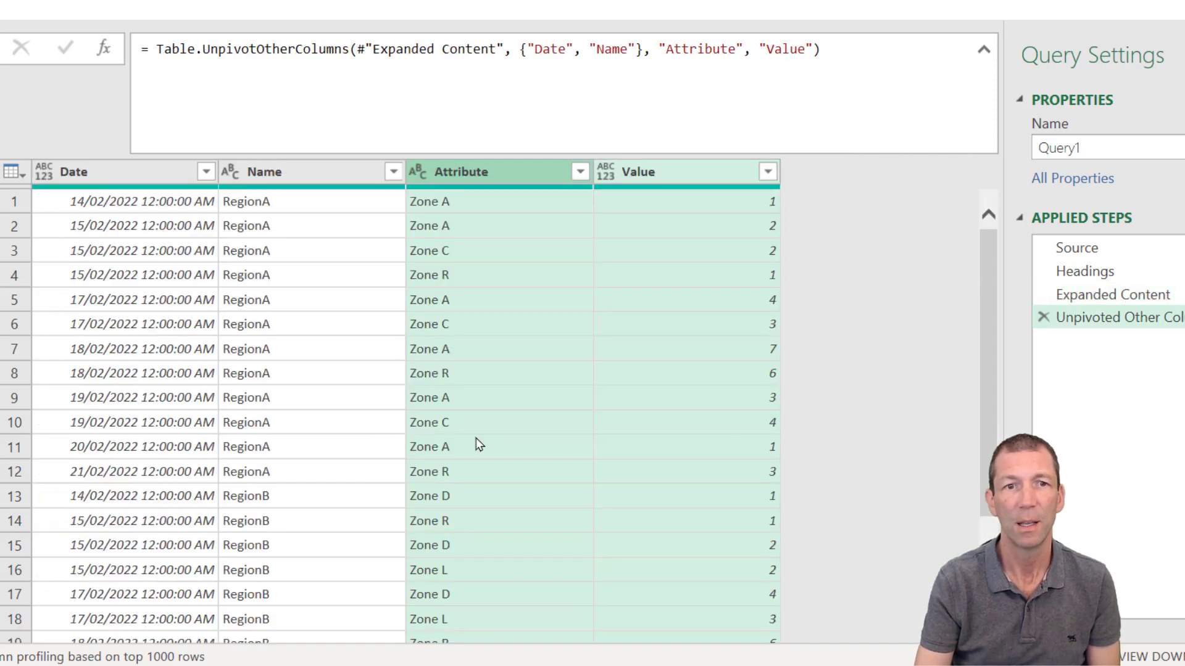
scroll(480, 240, "down", 2)
scroll(480, 250, "up", 2)
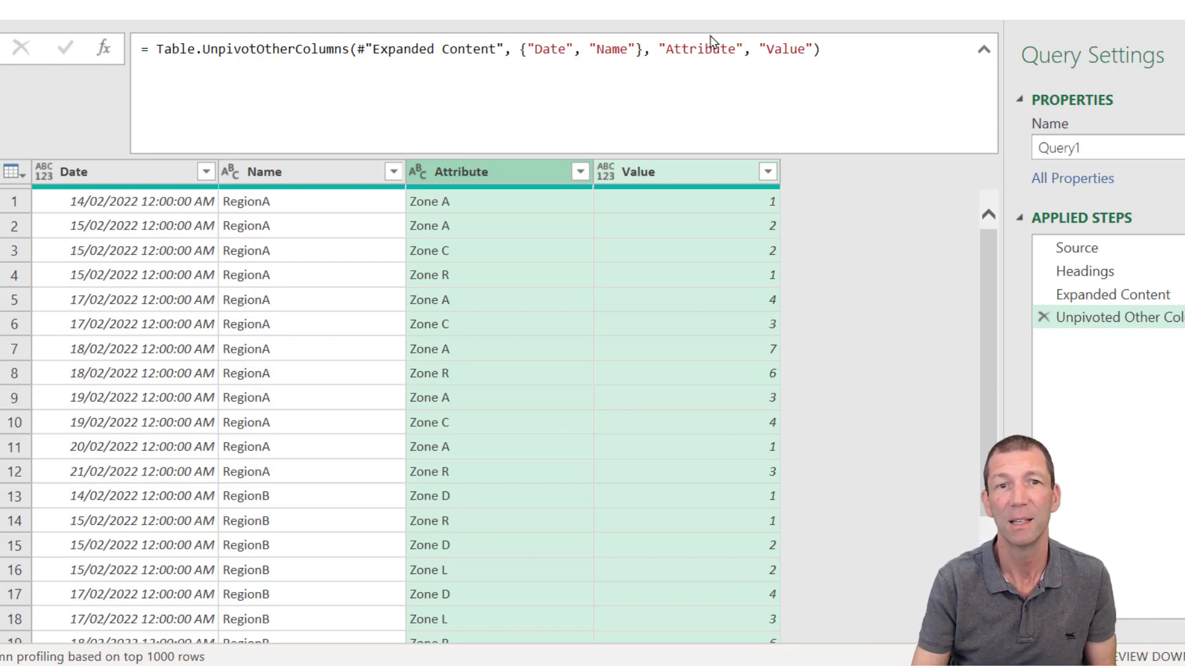
Step: Delete the Unpivoted Other Columns step and replace null with 0 in Zone A through Zone L
left_click(1043, 318)
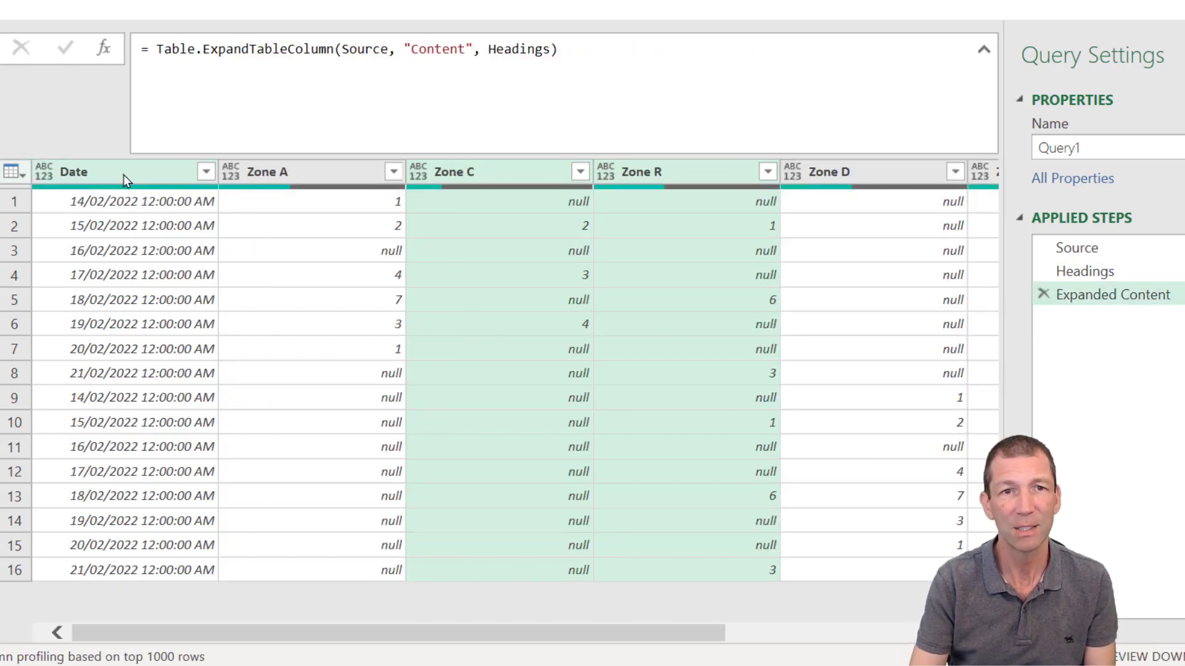
left_click(324, 176)
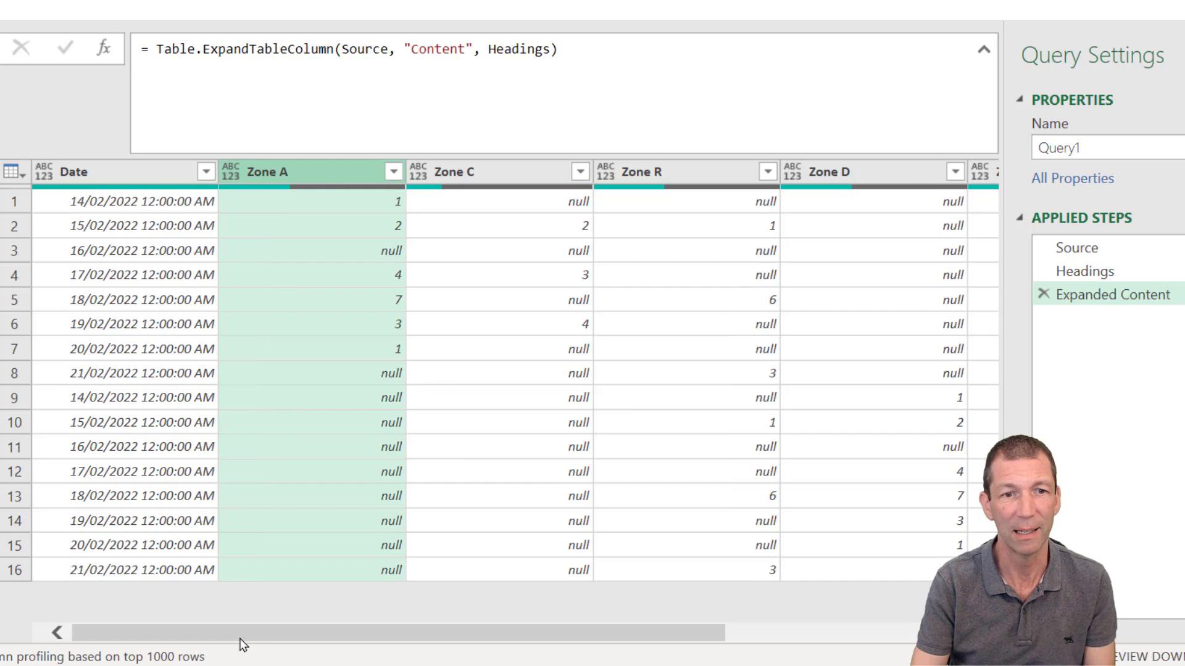
left_click_drag(241, 640, 579, 636)
left_click(725, 174, "shift")
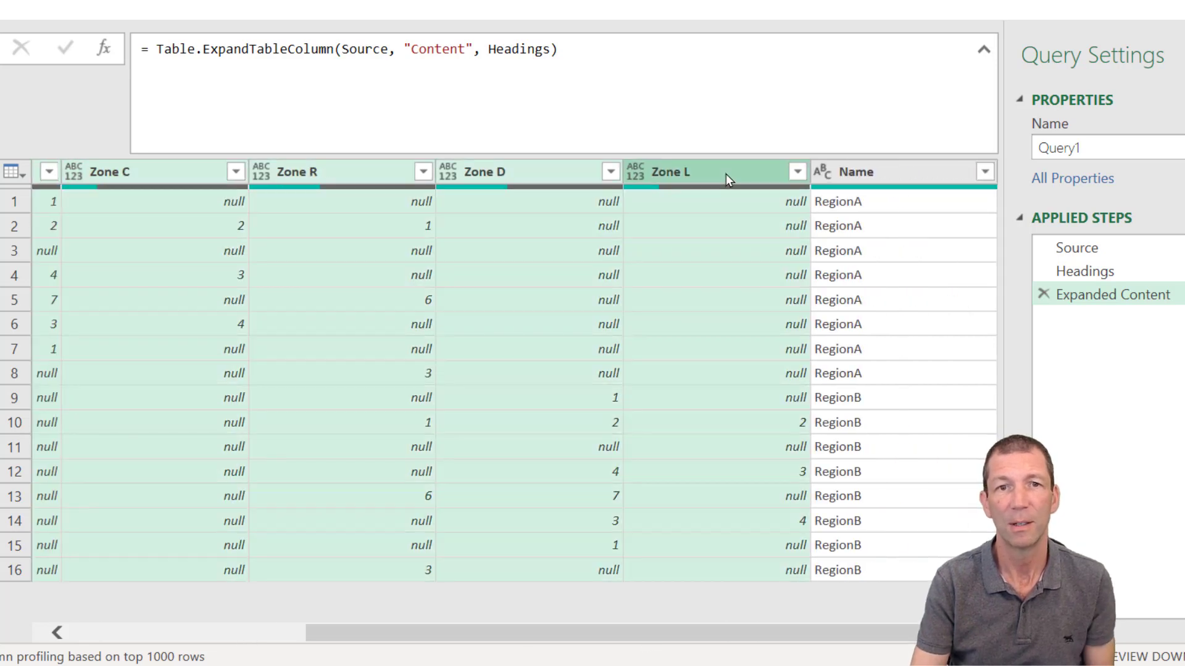
right_click(726, 174)
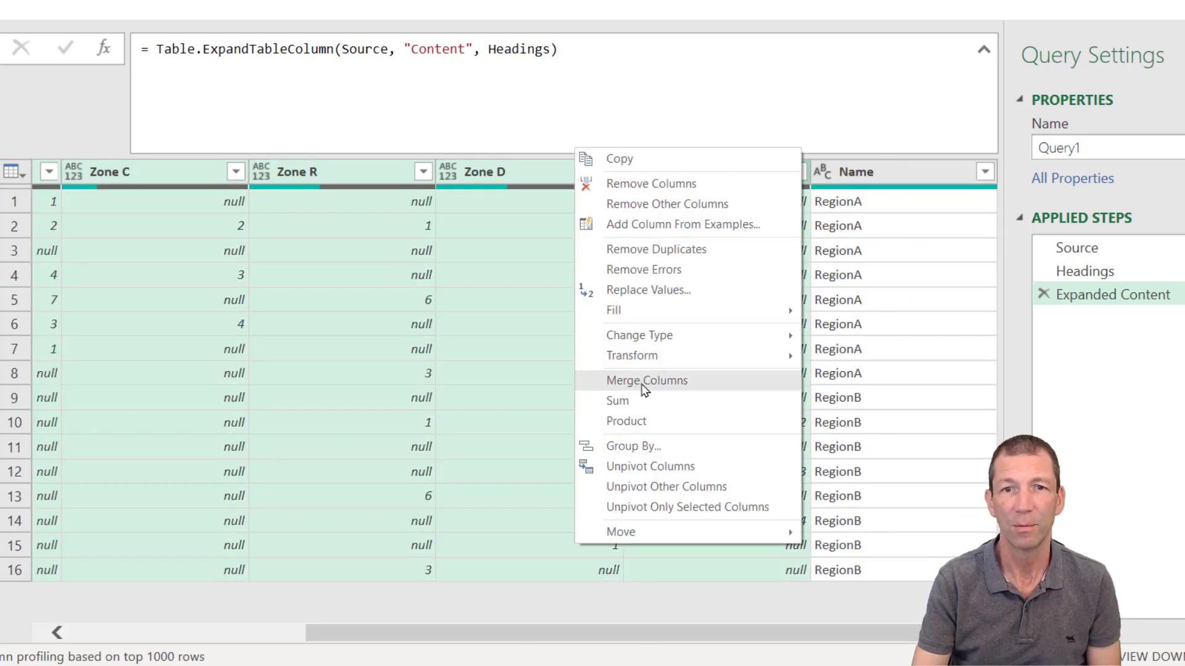
left_click(665, 293)
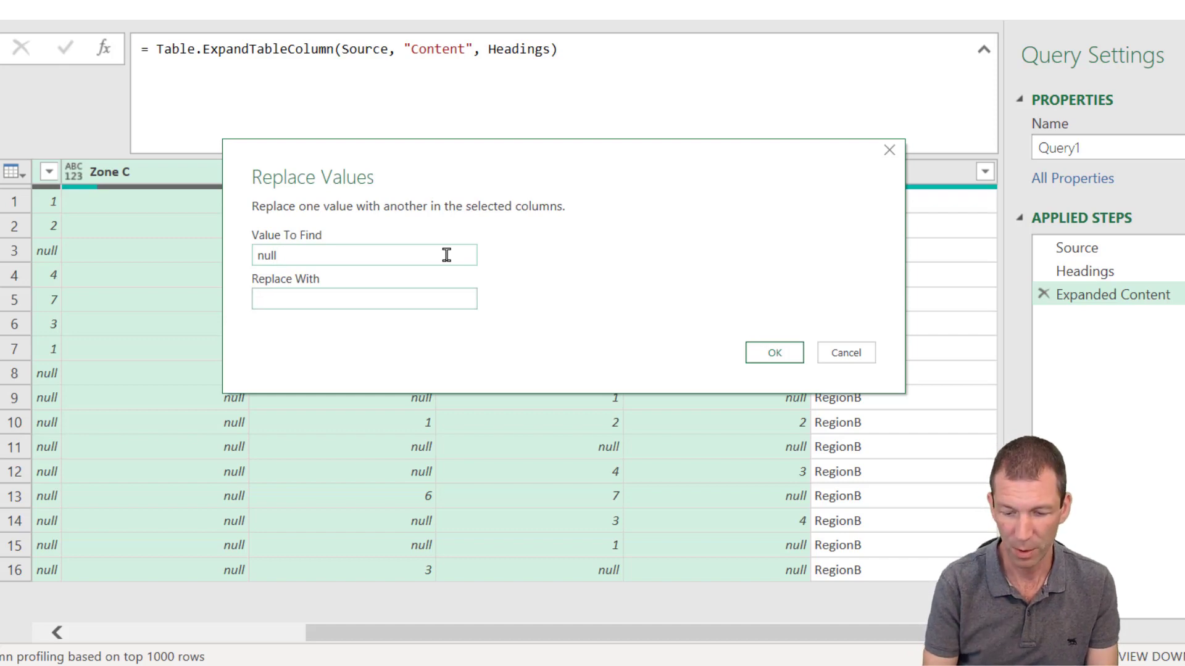
left_click(790, 353)
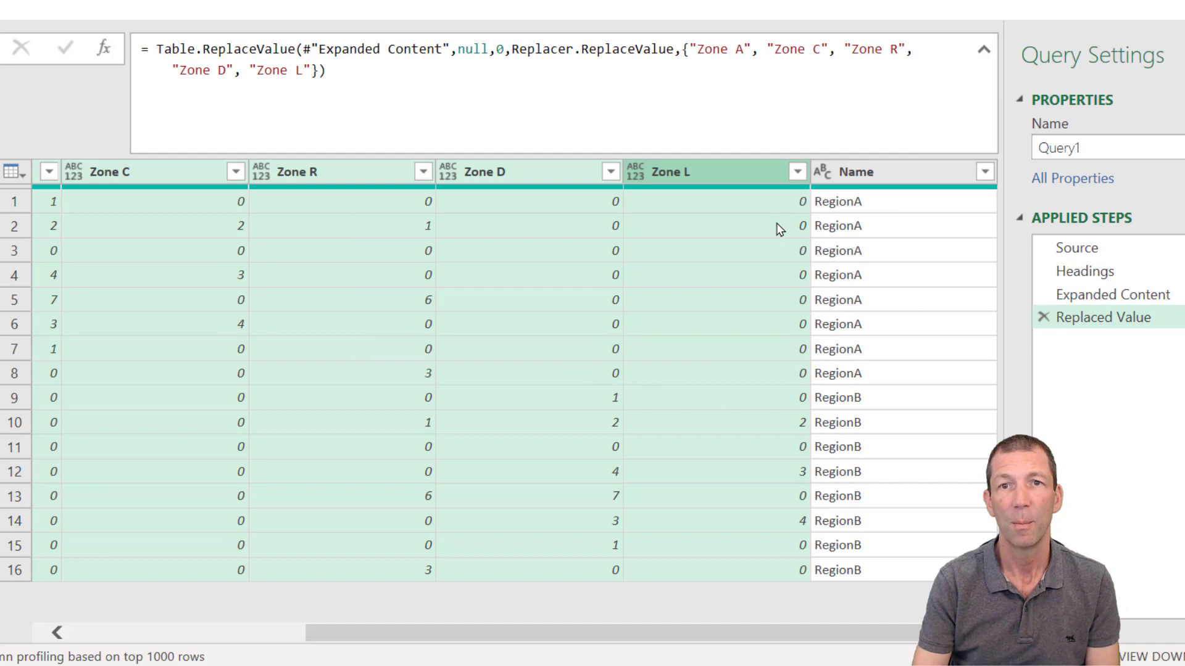
Step: Swap the hard-coded Zone A–Zone L list in the Replaced Value formula for Headings
left_click_drag(689, 47, 313, 69)
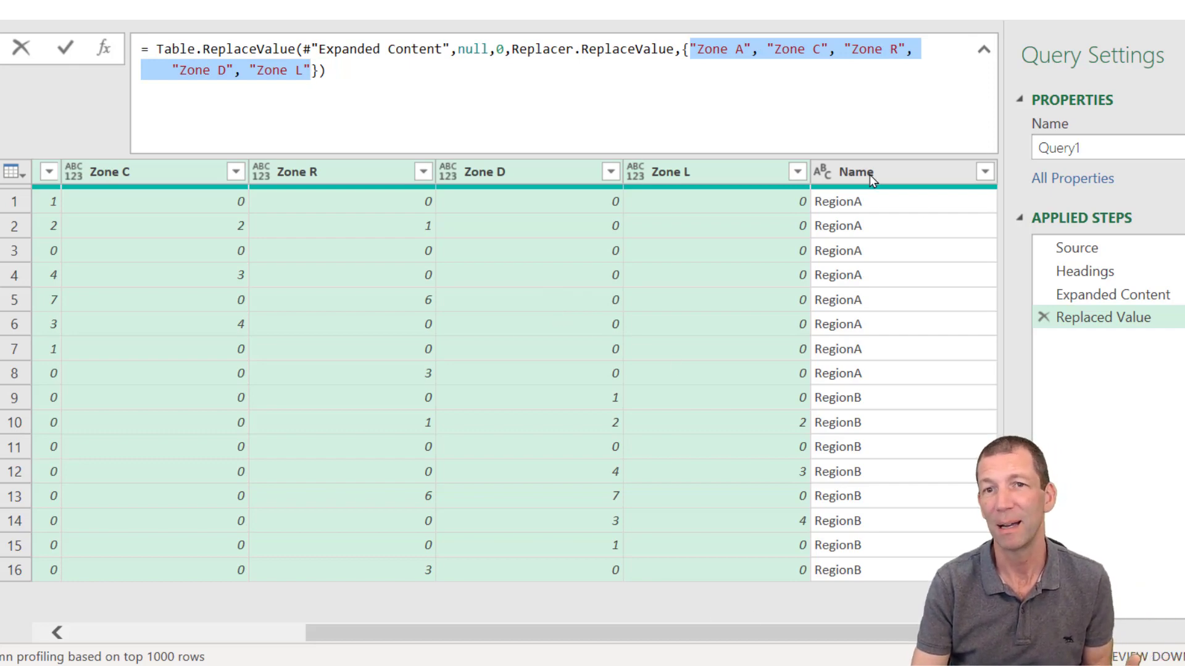
left_click(642, 639)
left_click(386, 632)
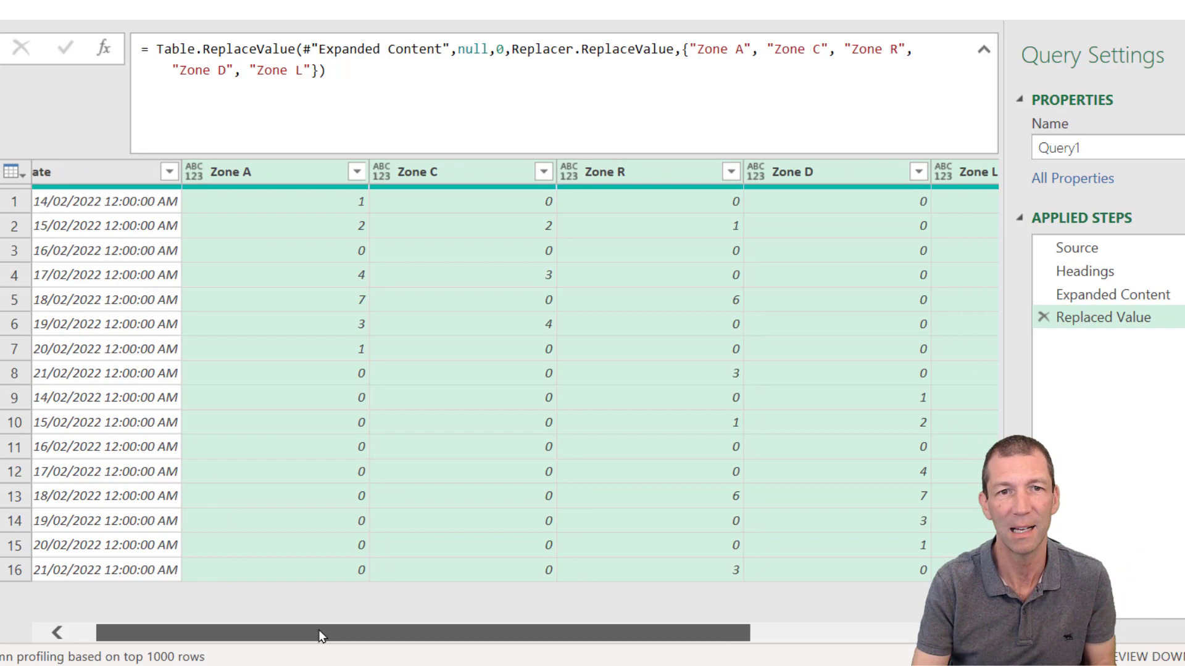
left_click_drag(320, 635, 530, 645)
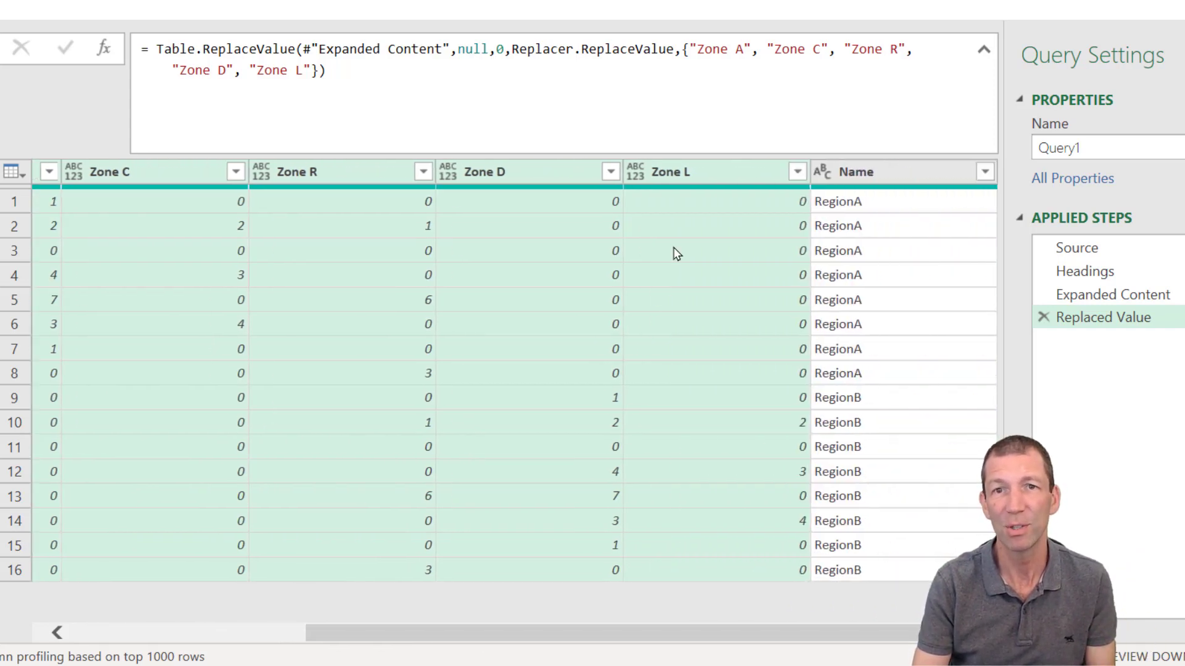
left_click_drag(681, 48, 317, 70)
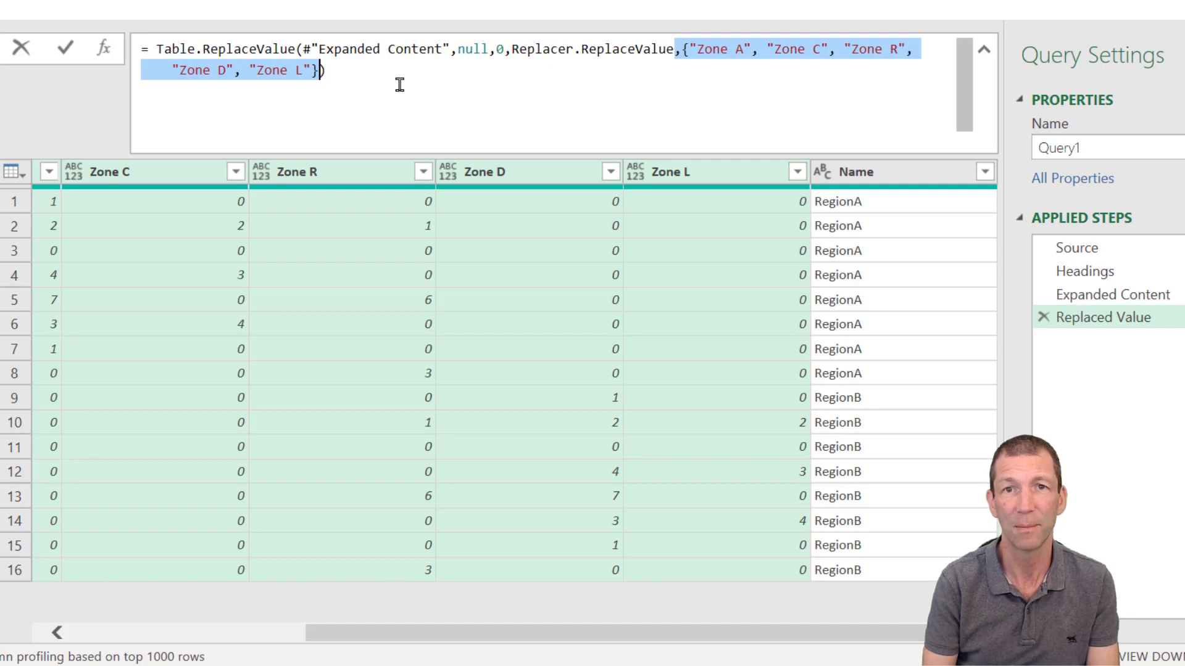
key("BackSpace")
type(", Haer")
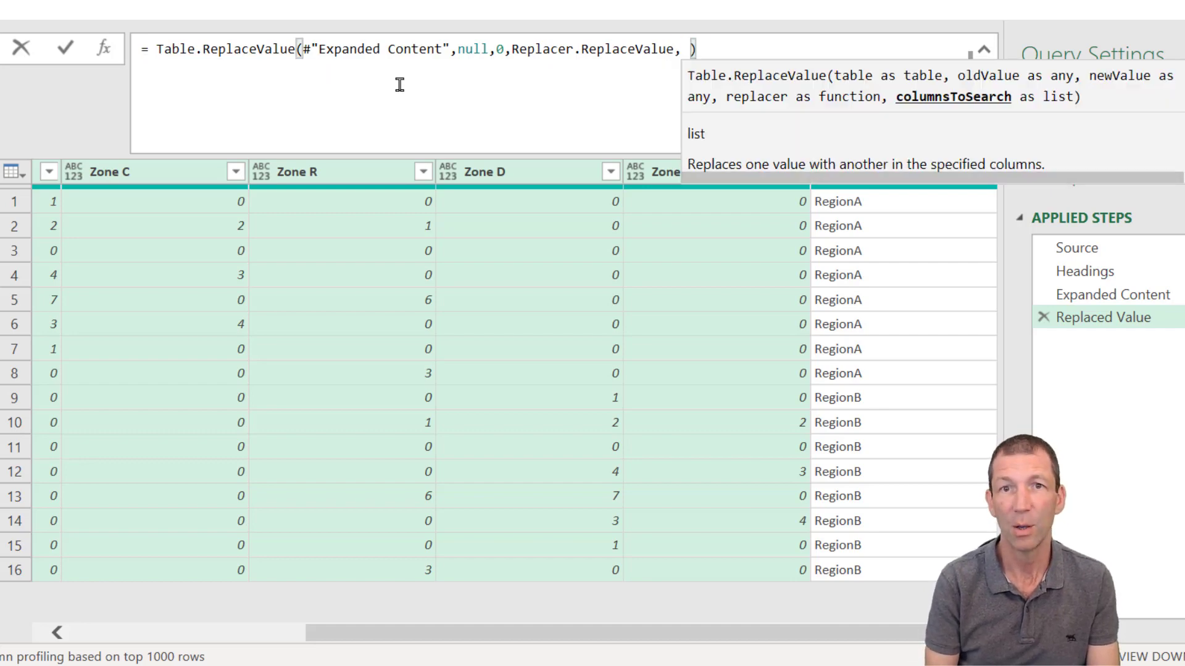
key("BackSpace")
key("BackSpace")
key("BackSpace")
type("eadings")
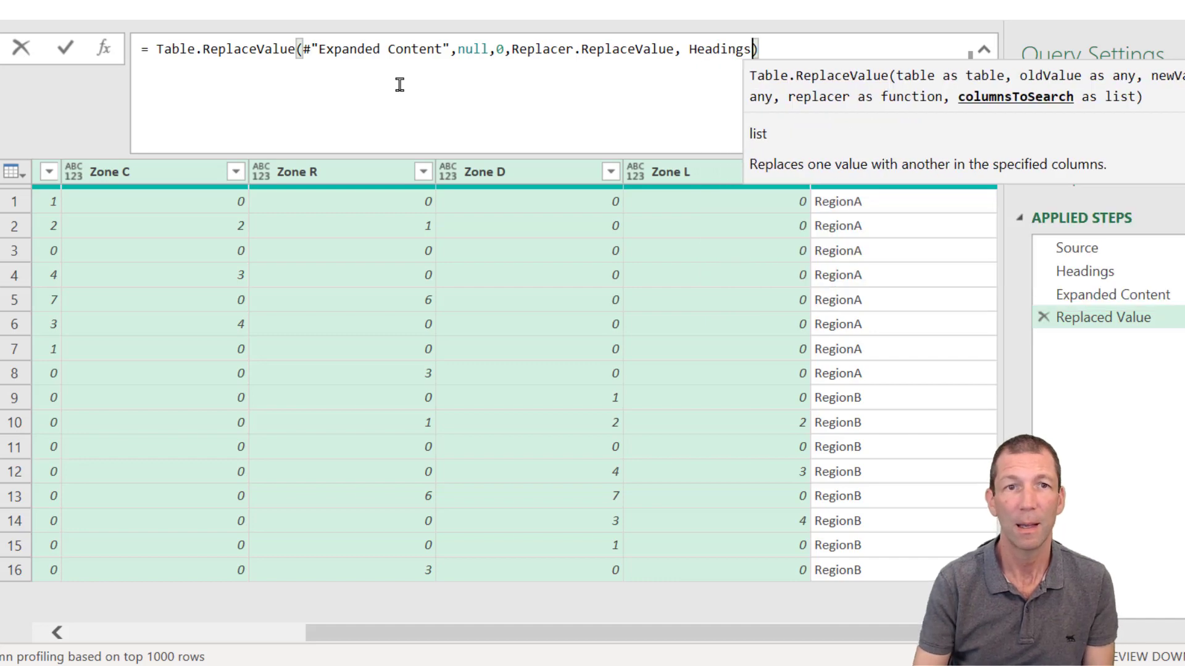
left_click(400, 84)
key("Return")
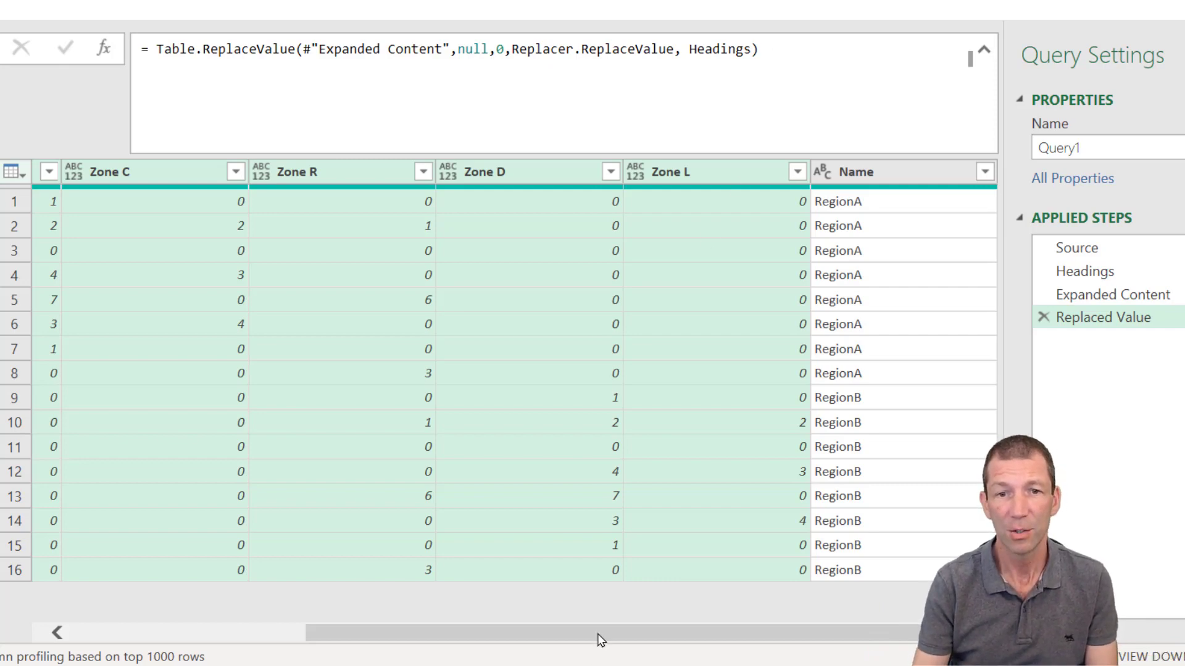
left_click_drag(599, 639, 672, 636)
Step: Unpivot every column except Date and Name
left_click(113, 178)
left_click(907, 173)
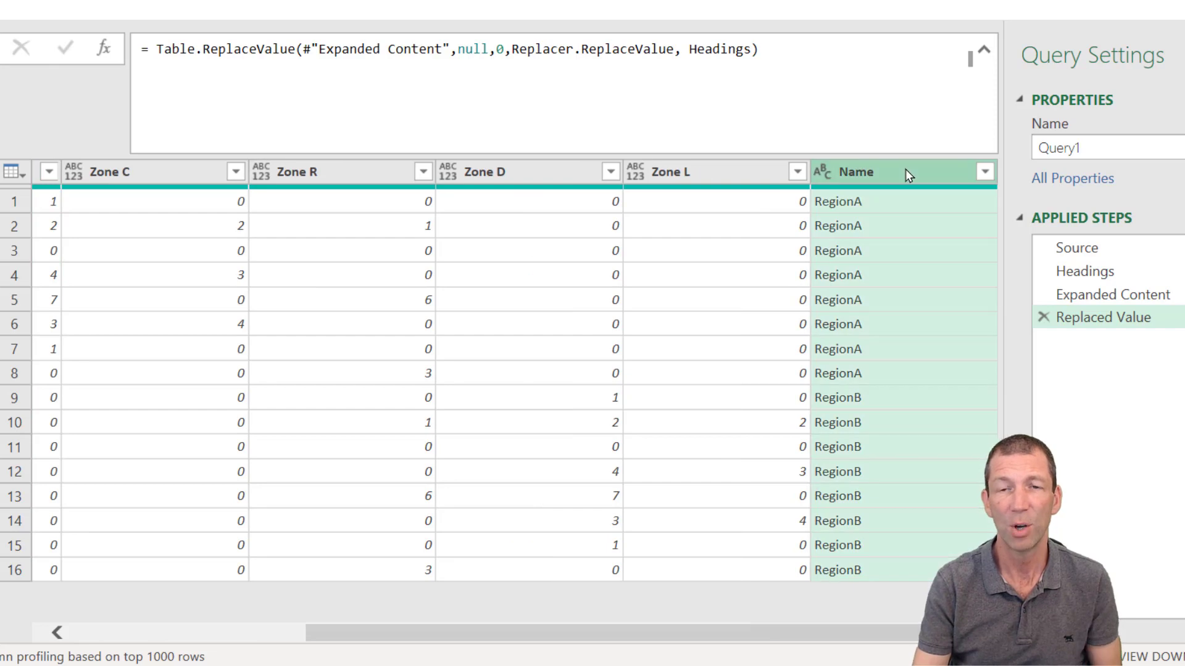
right_click(905, 169)
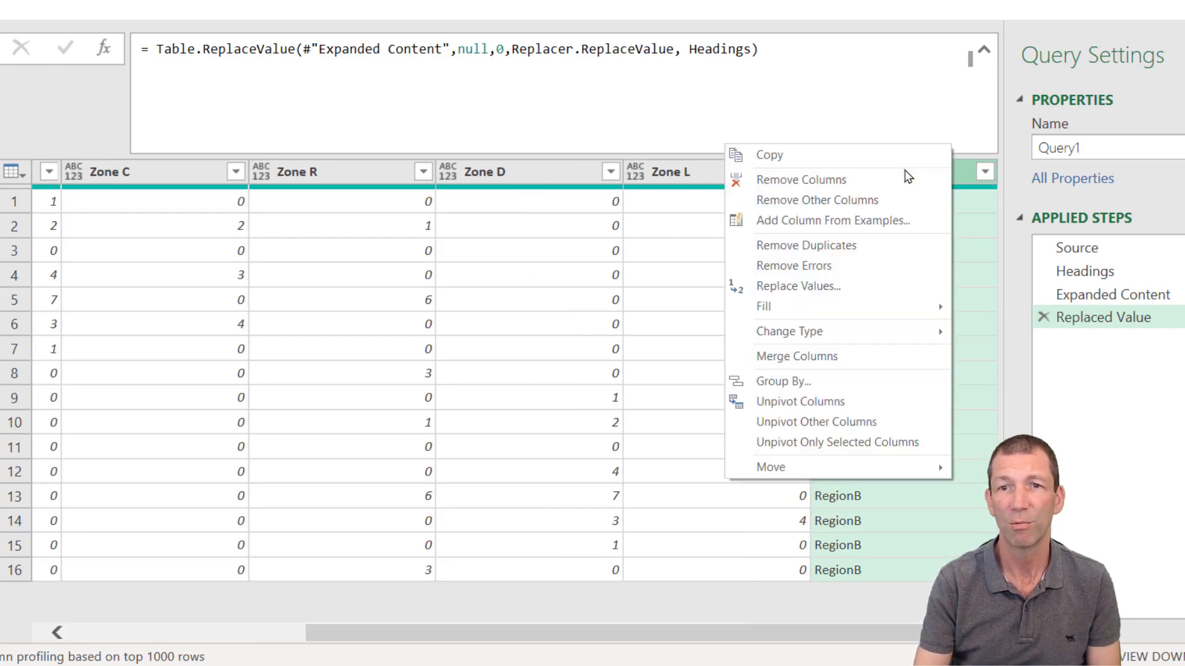
left_click(813, 426)
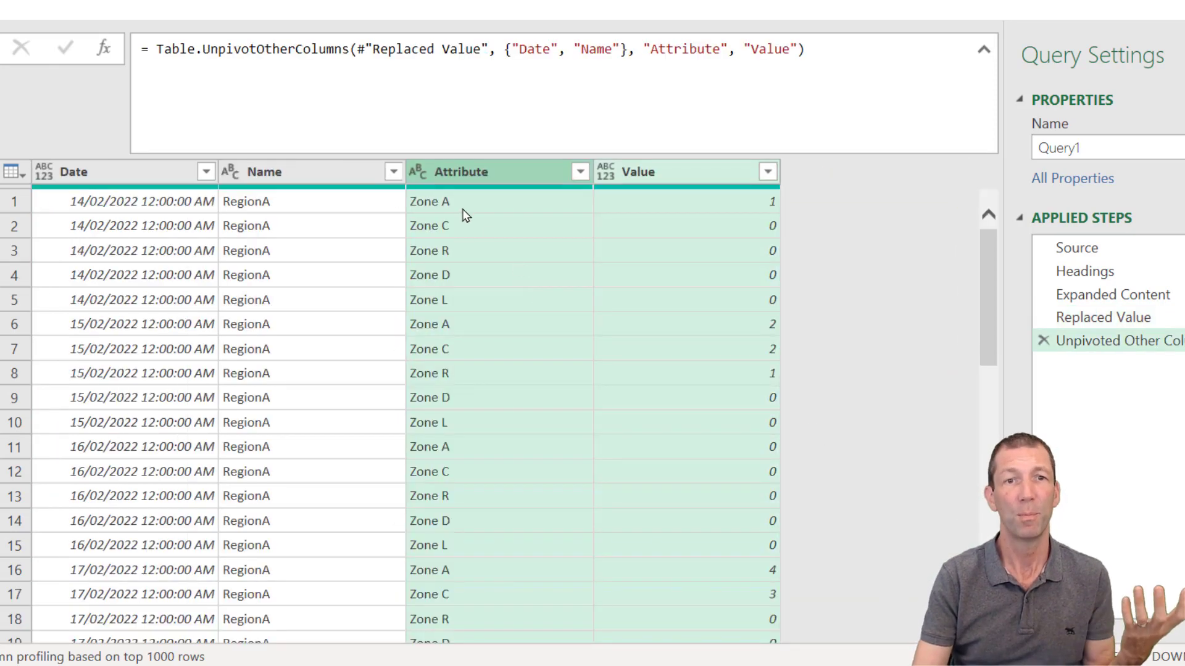
Step: Rename the Name column to Region and the Attribute column to Zone
double_click(276, 172)
type("Region")
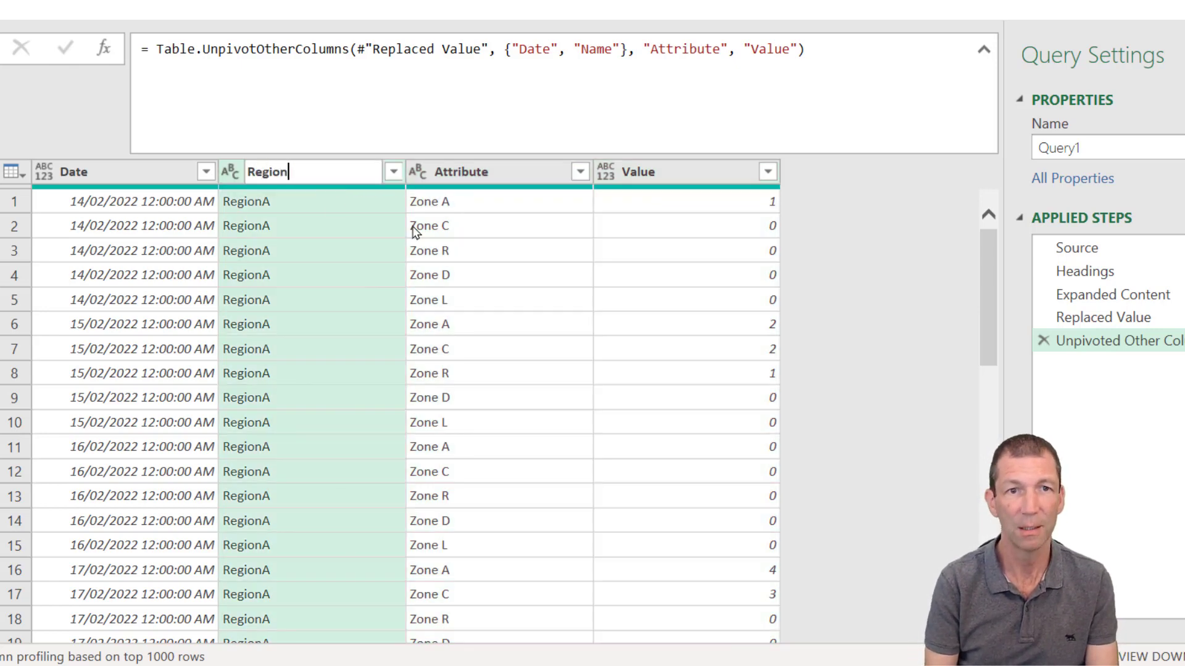
key("Return")
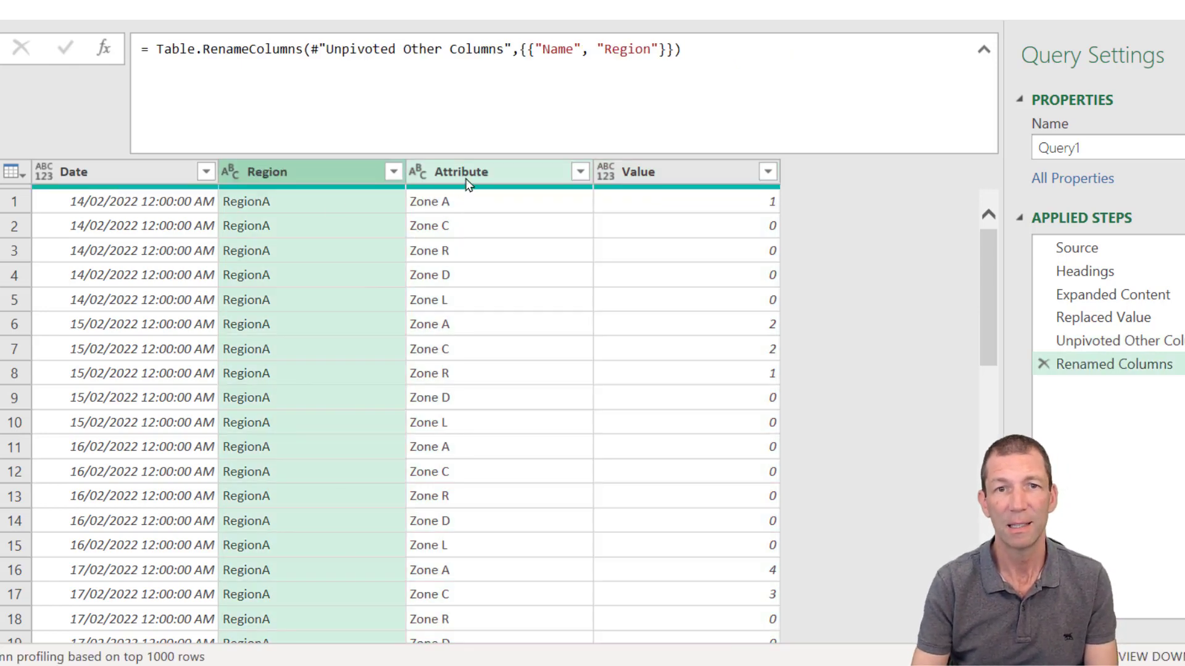
double_click(467, 177)
type("X")
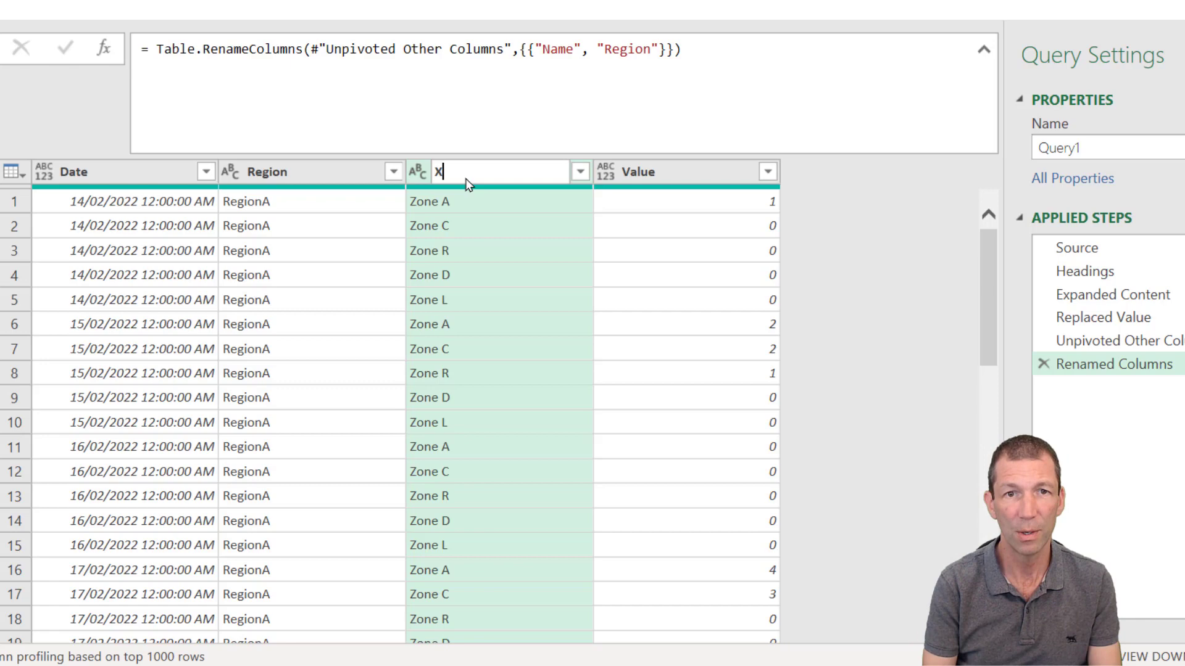
type("one")
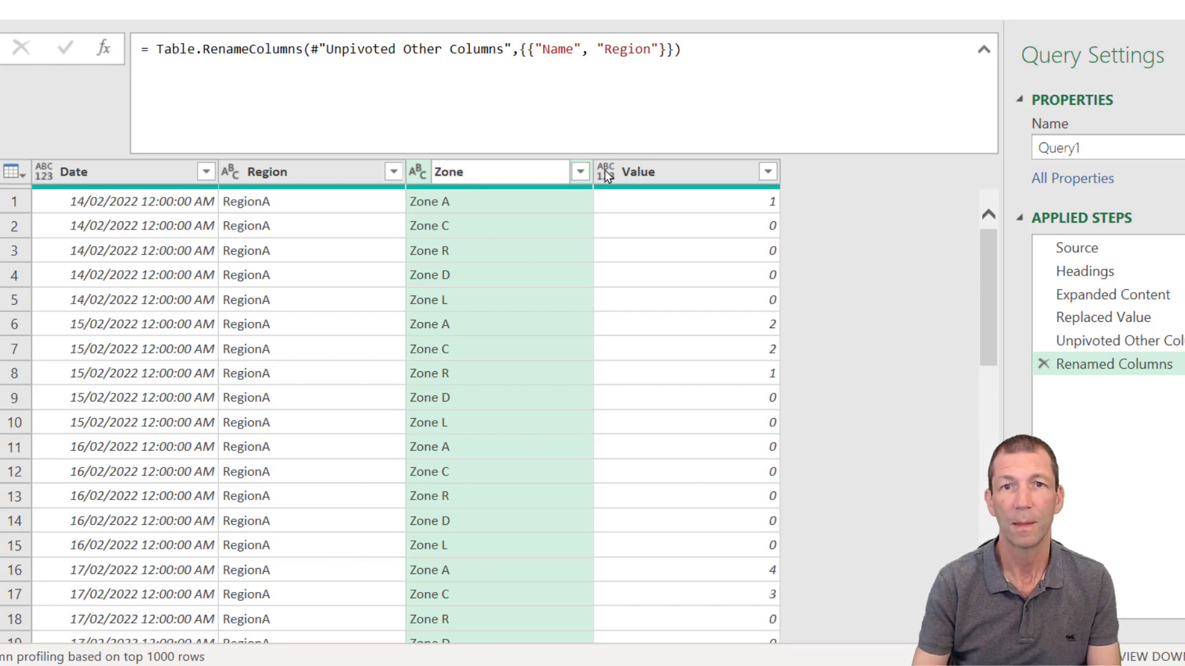
key("Return")
left_click(44, 172)
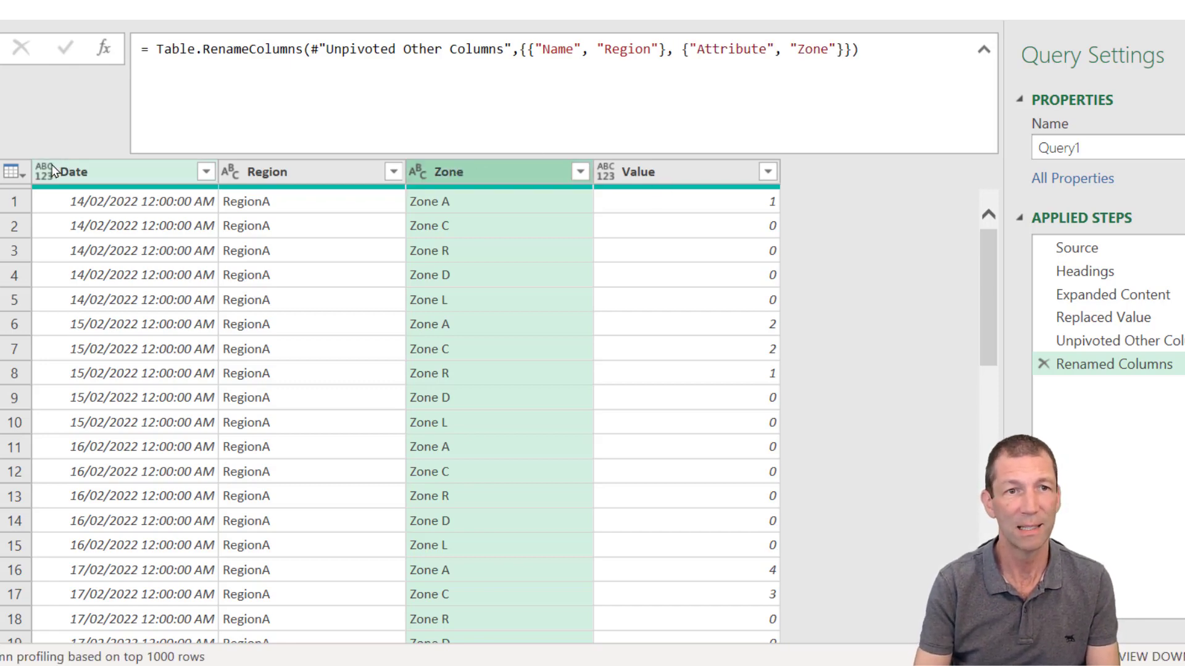
Step: Set Date to date type and Value to decimal number
left_click(40, 272)
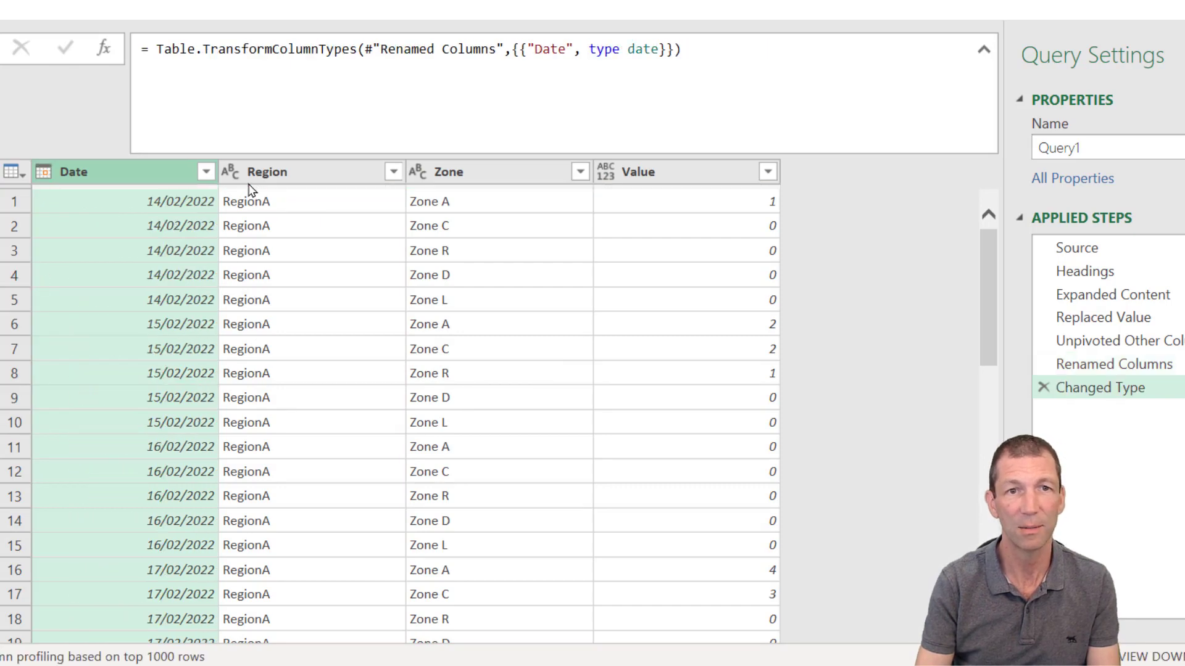
left_click(603, 172)
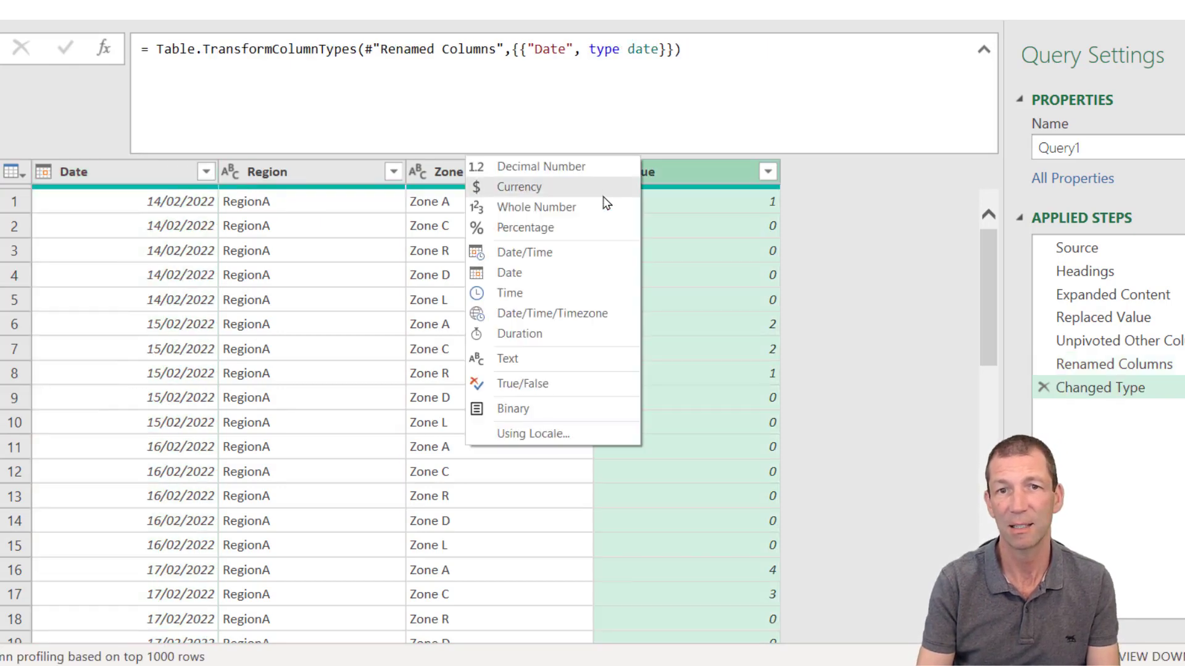
left_click(580, 175)
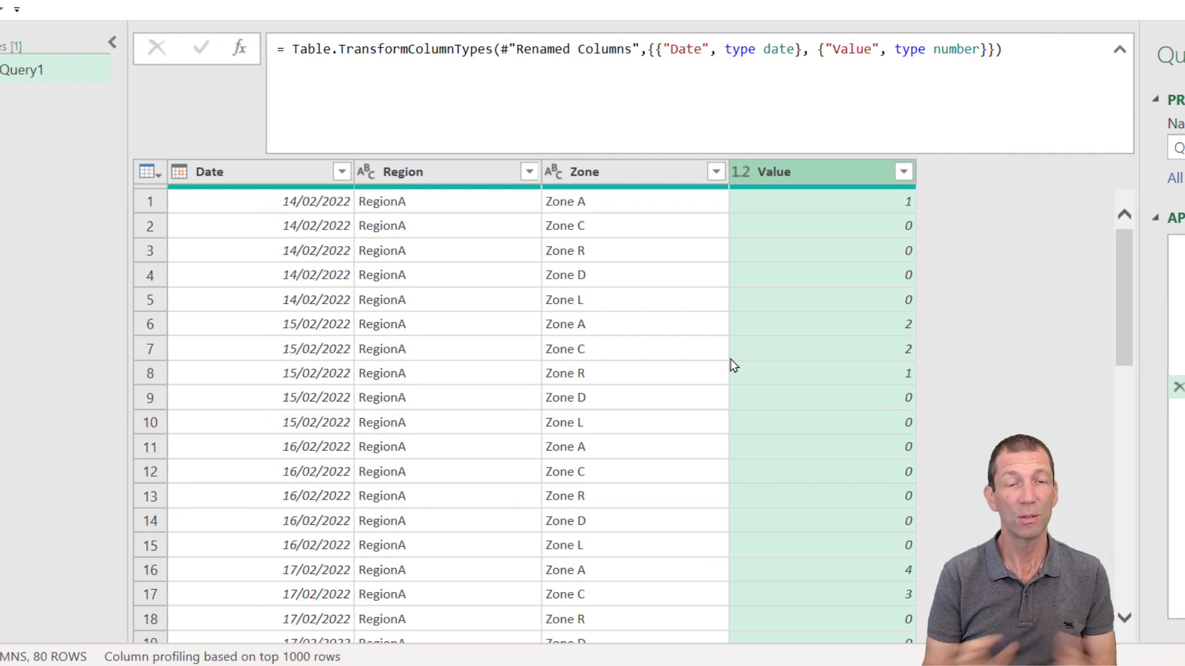
Step: Sort rows by Date ascending, Region descending, then Zone ascending
left_click(390, 173)
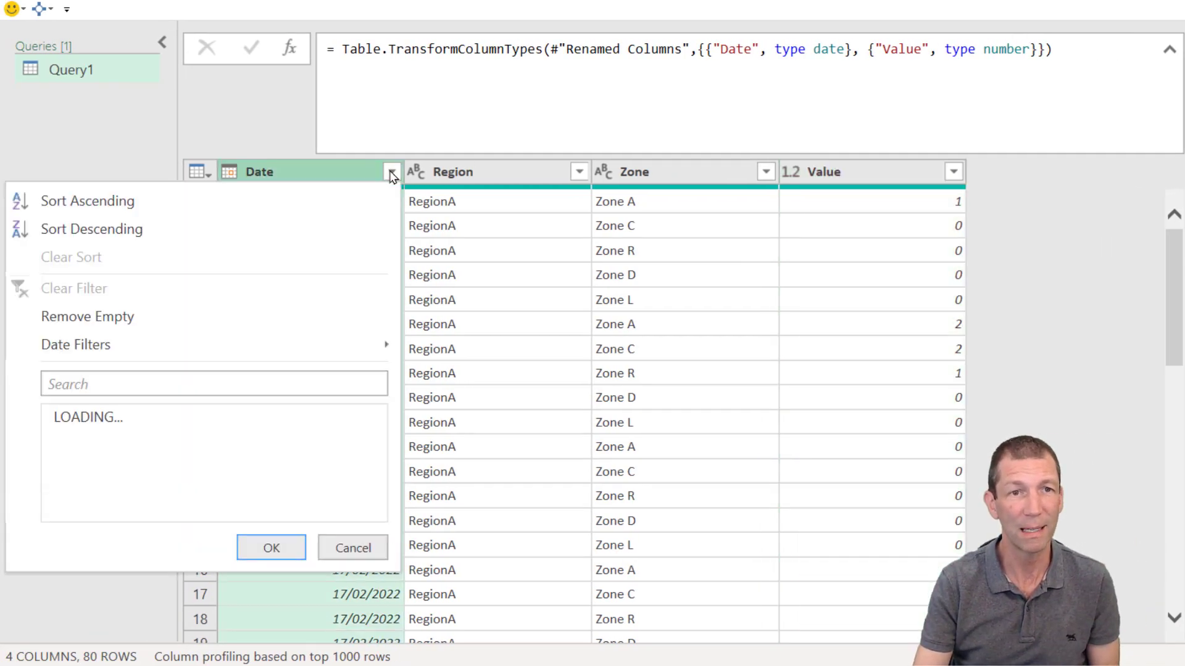
left_click(268, 213)
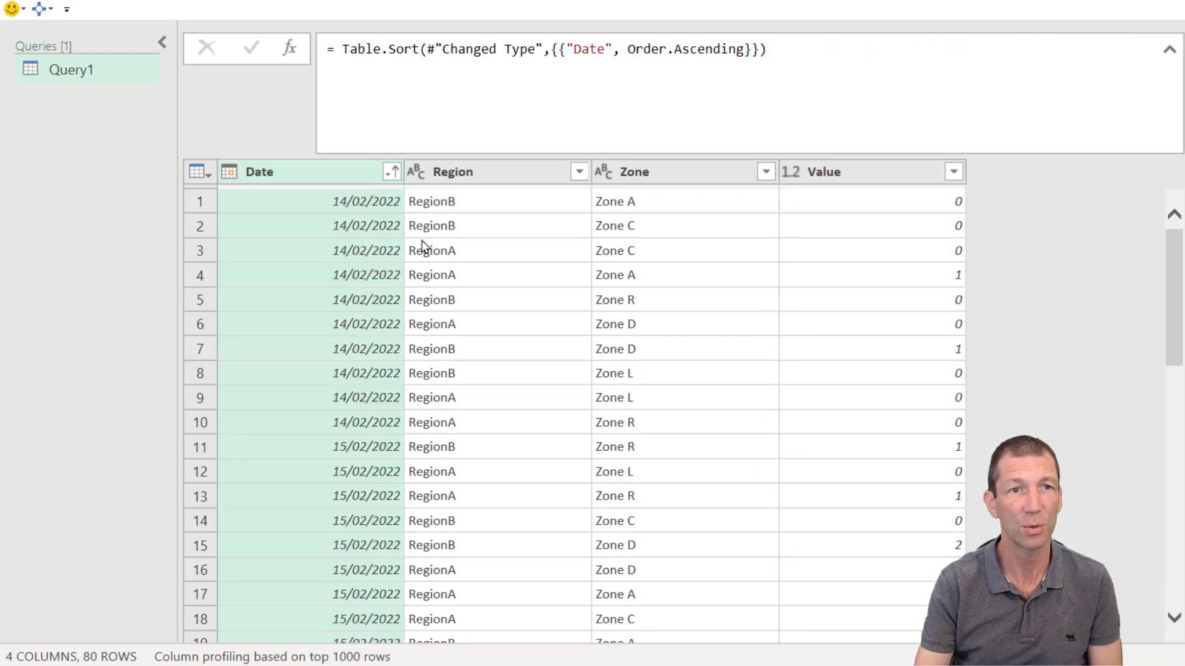
left_click(579, 173)
left_click(361, 228)
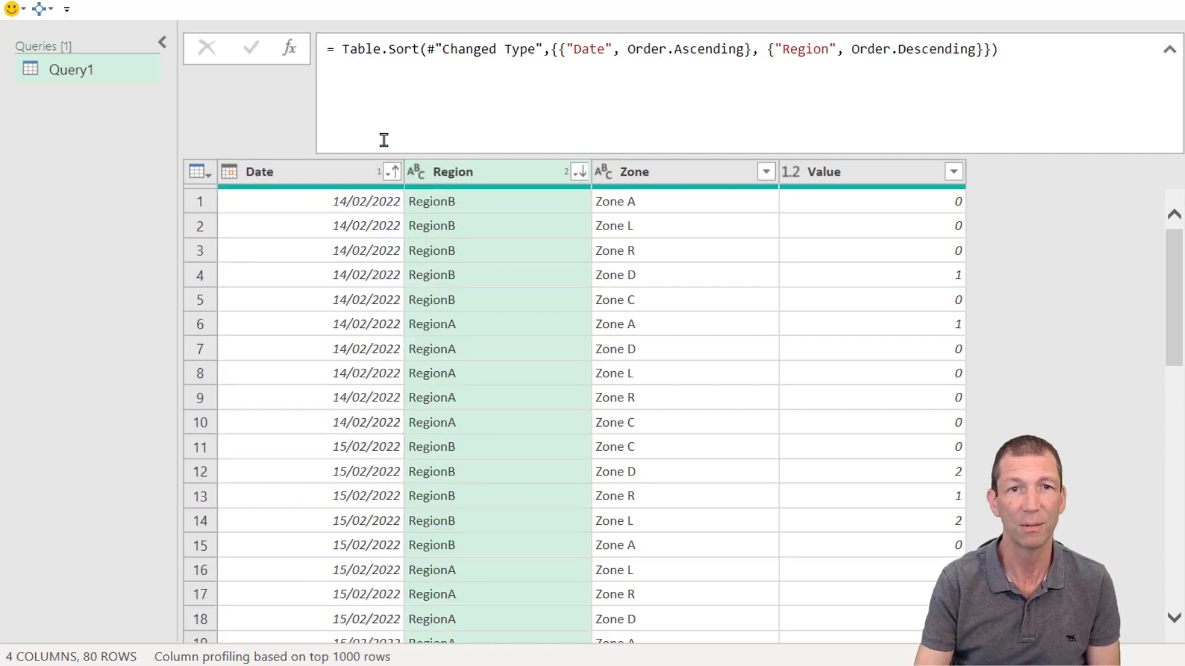
left_click(766, 171)
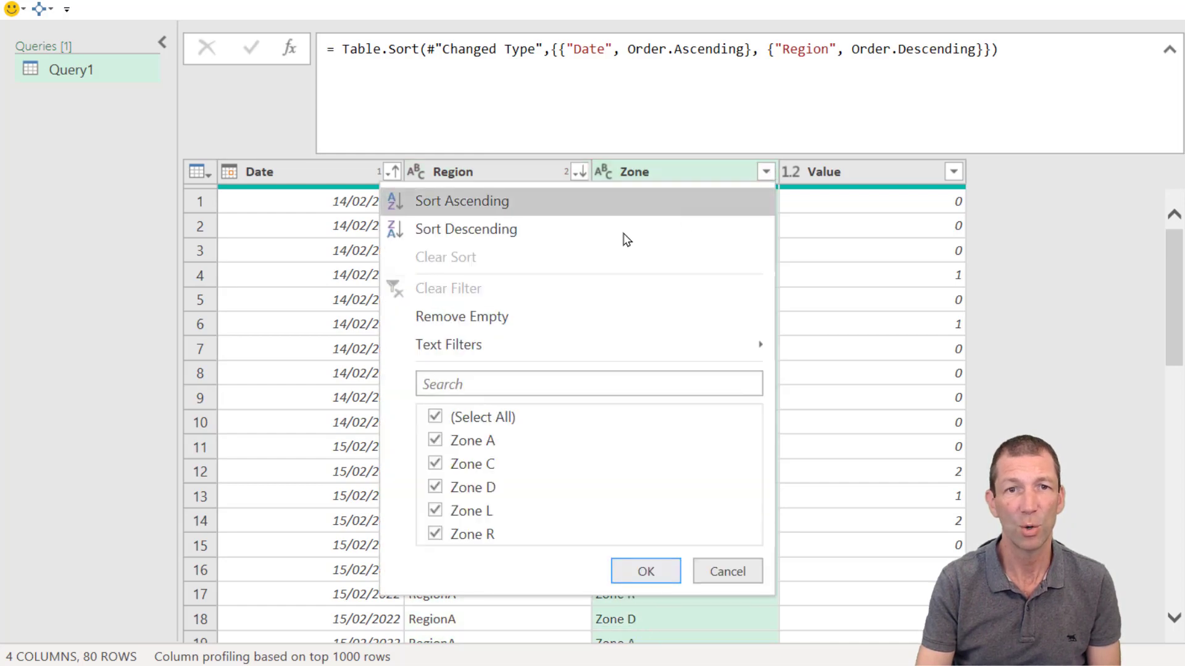
left_click(481, 203)
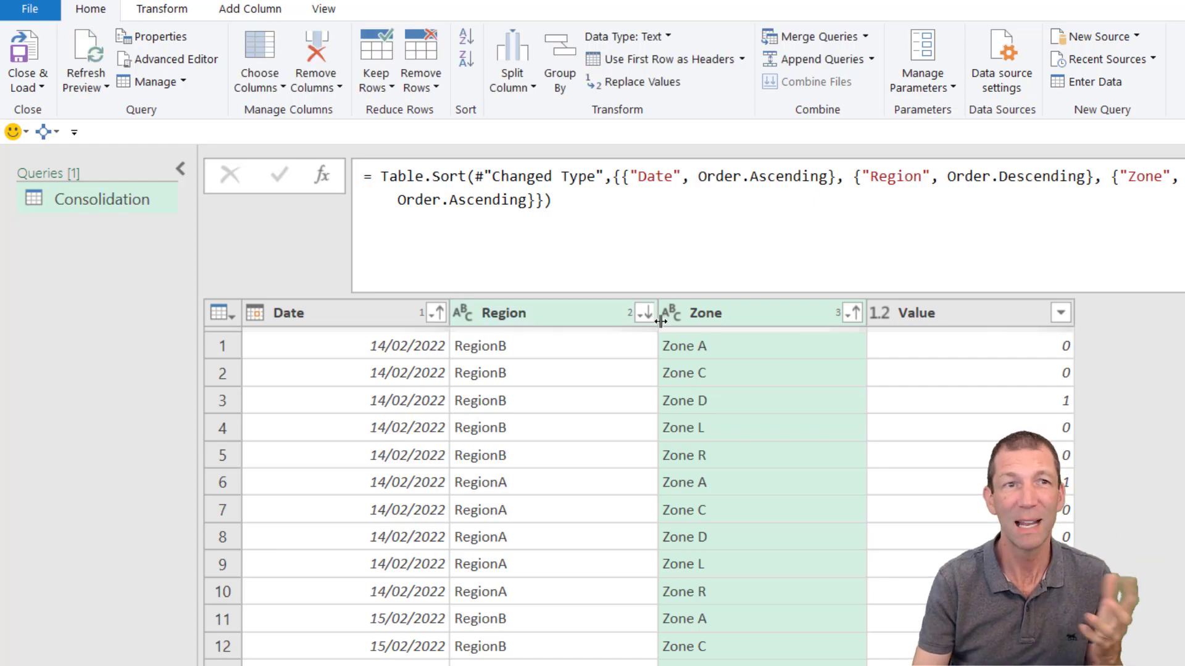
Step: Load the Consolidation query as a table onto the existing Summary worksheet
left_click(27, 89)
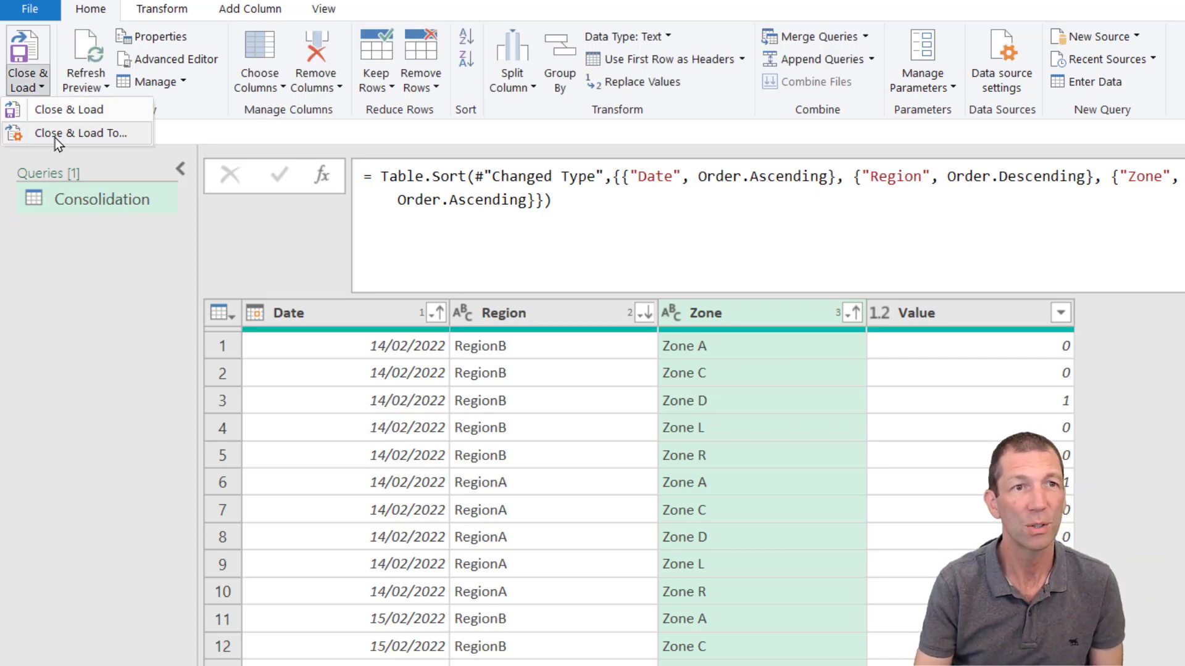
left_click(55, 135)
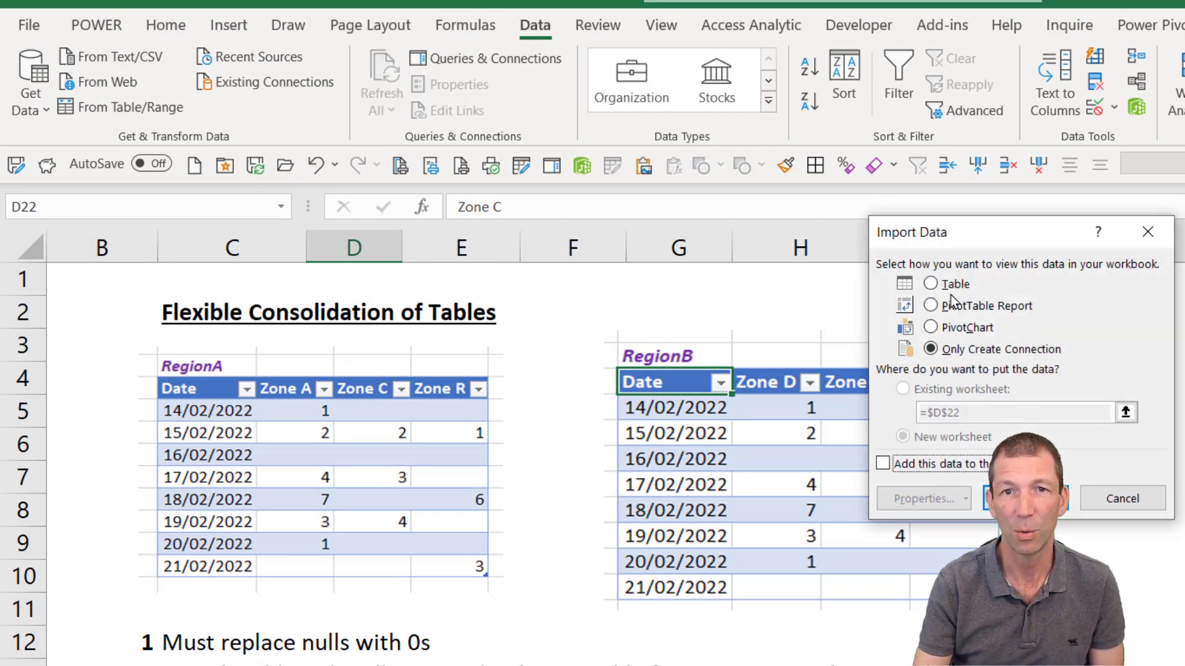
left_click(931, 284)
left_click(903, 388)
scroll(777, 662, "down", 2)
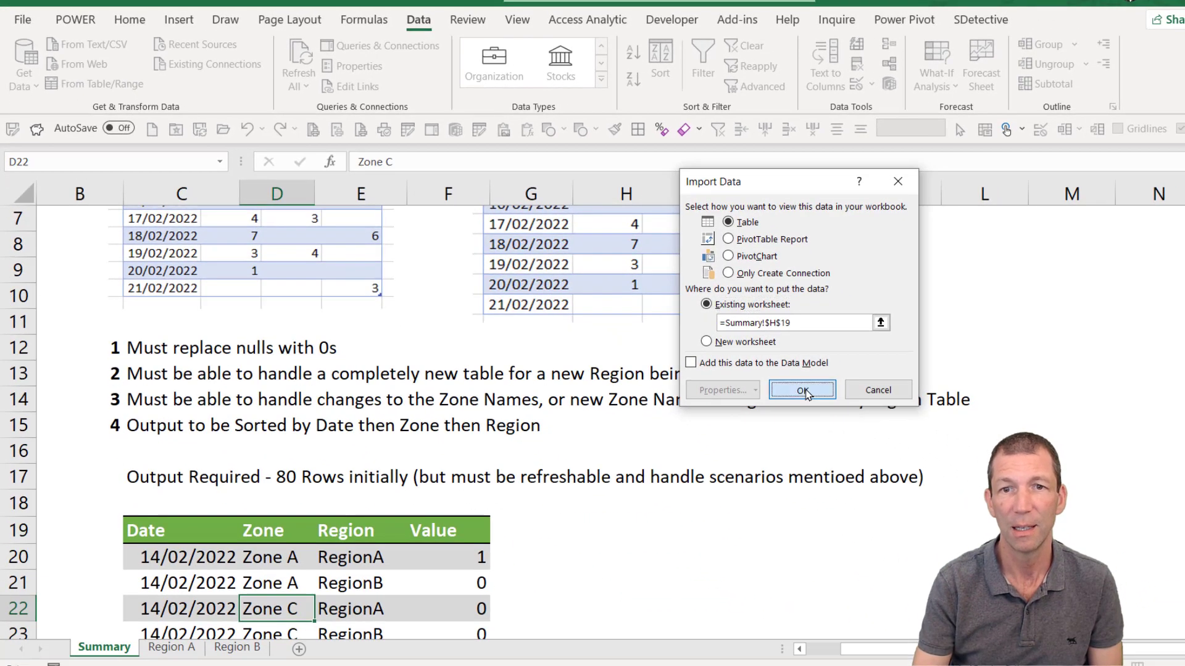
left_click(1025, 498)
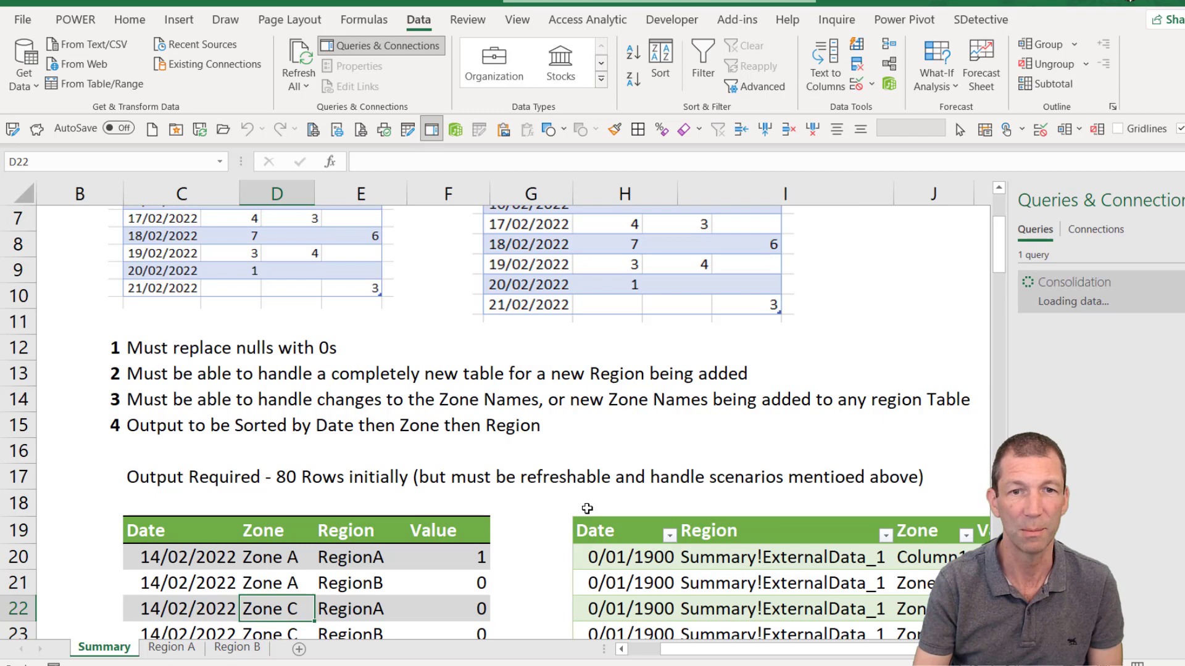
Step: Refresh the Summary output table and dismiss the duplicate 'Value' field error
scroll(820, 563, "down", 3)
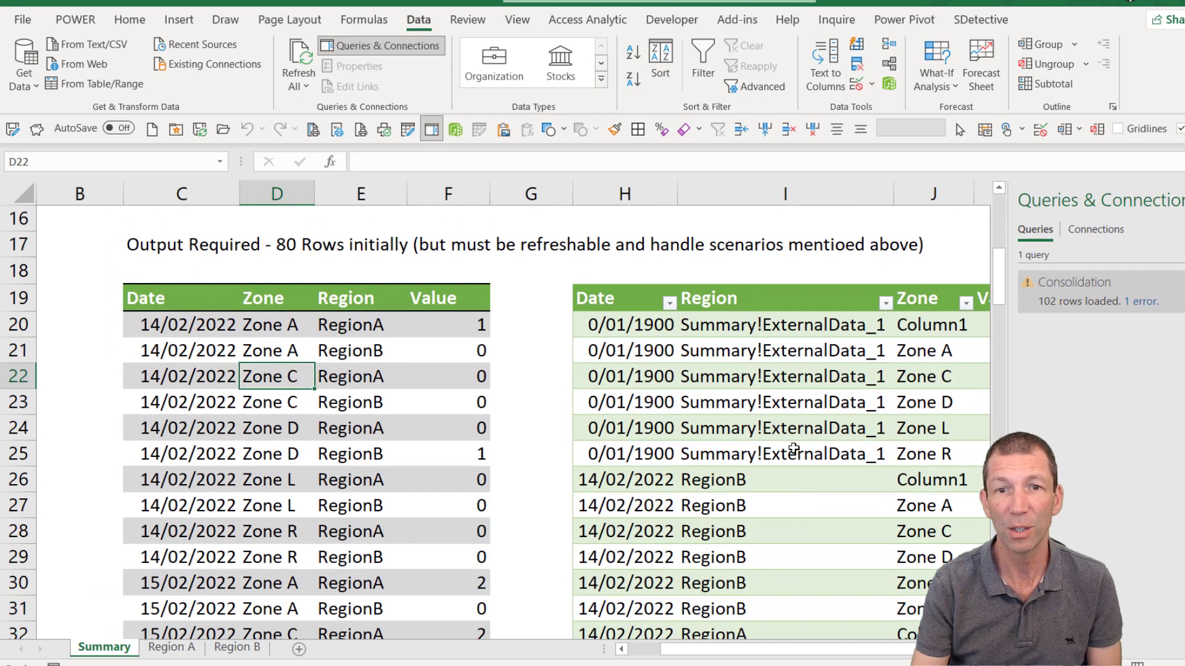
mouse_move(1140, 309)
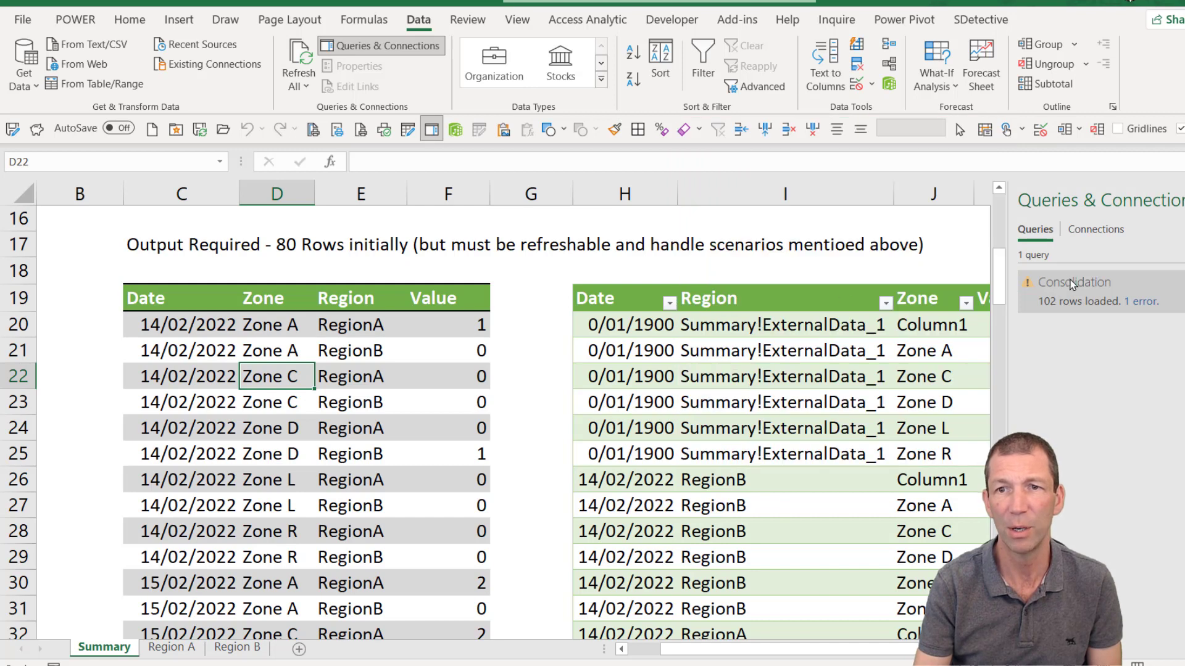
mouse_move(1073, 285)
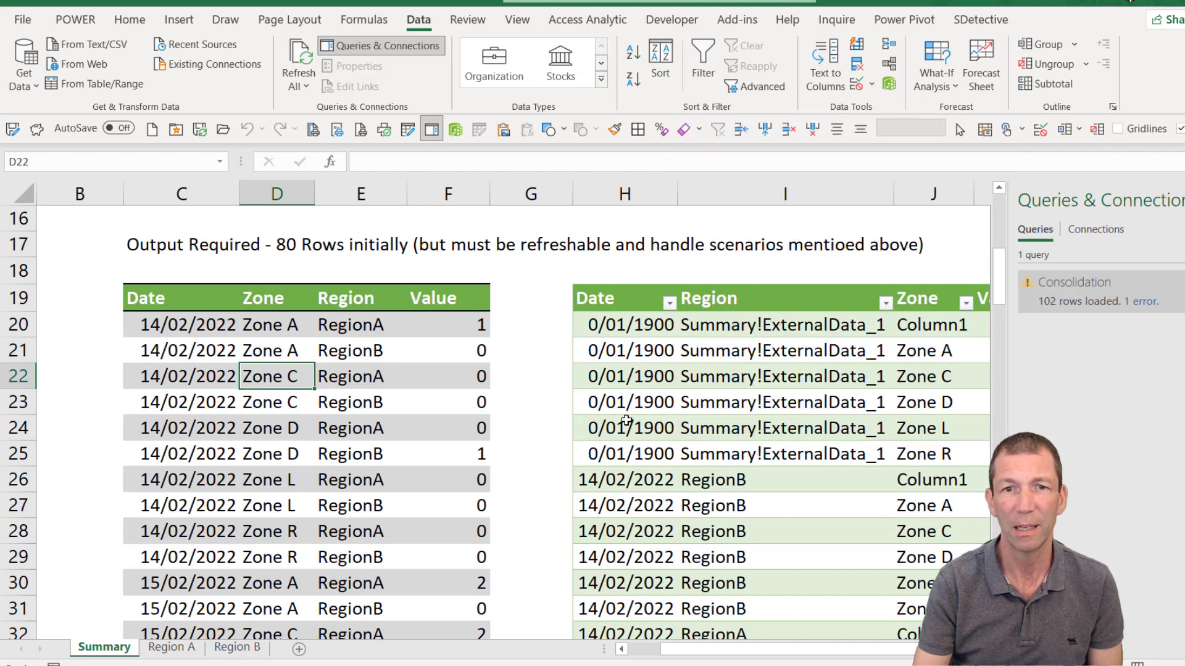
left_click(763, 383)
right_click(763, 382)
left_click(796, 285)
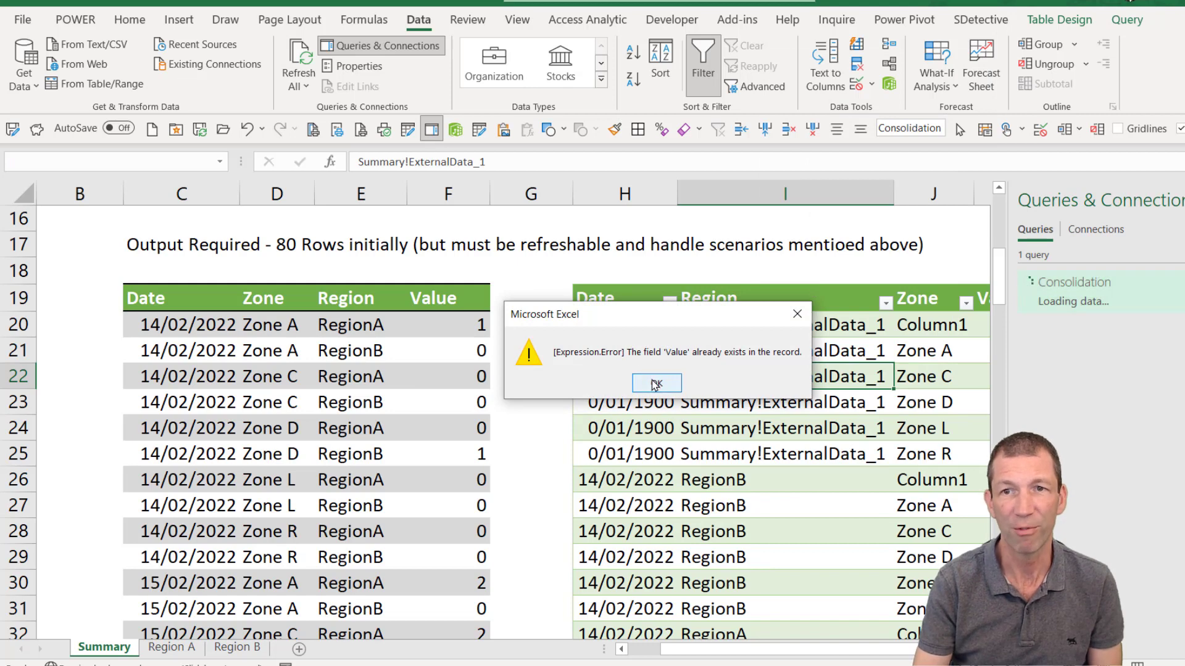
left_click(656, 383)
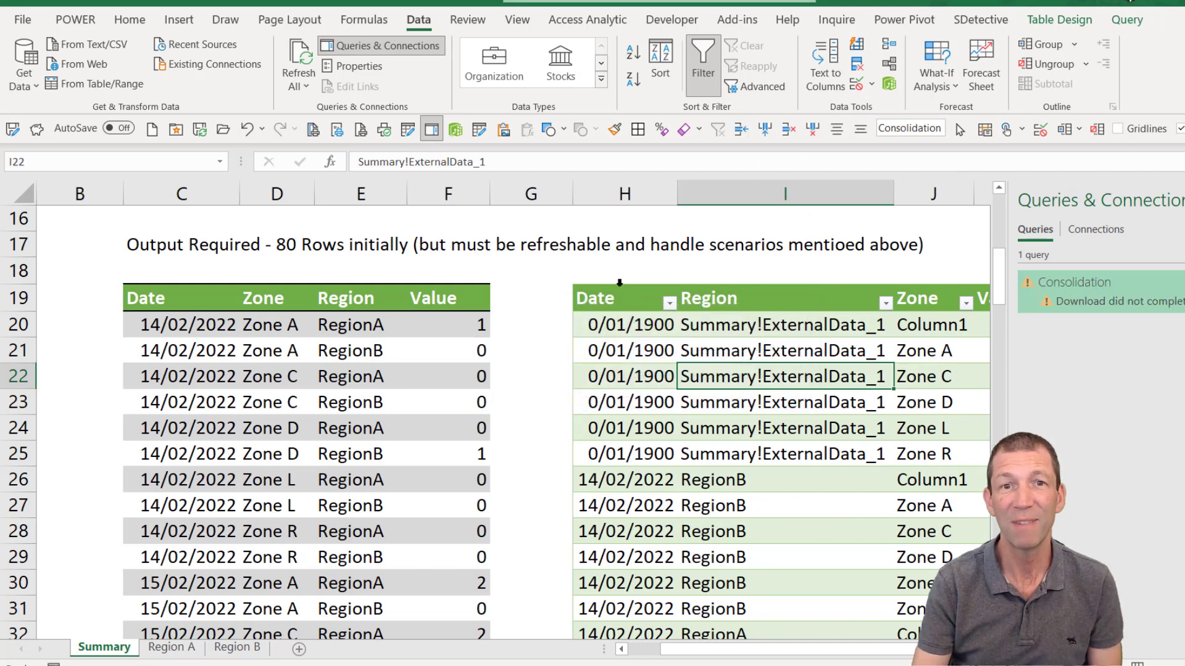
left_click(596, 298)
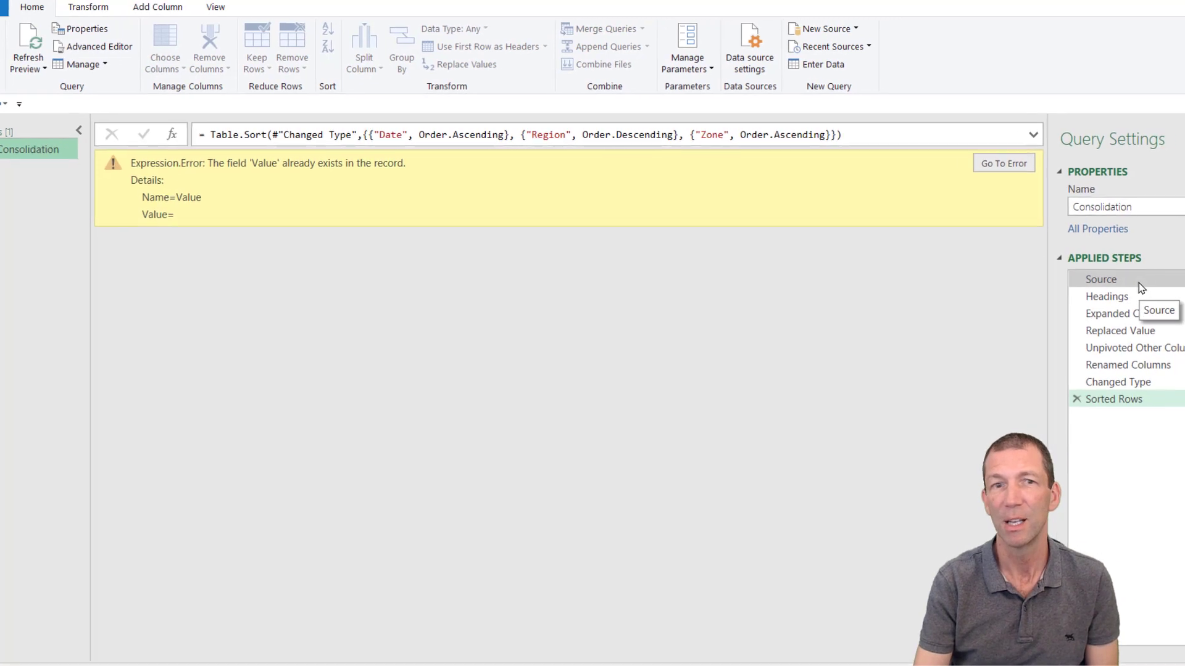
Step: Show the Source step with a refreshed preview, enlarging the editor view
left_click(1140, 288)
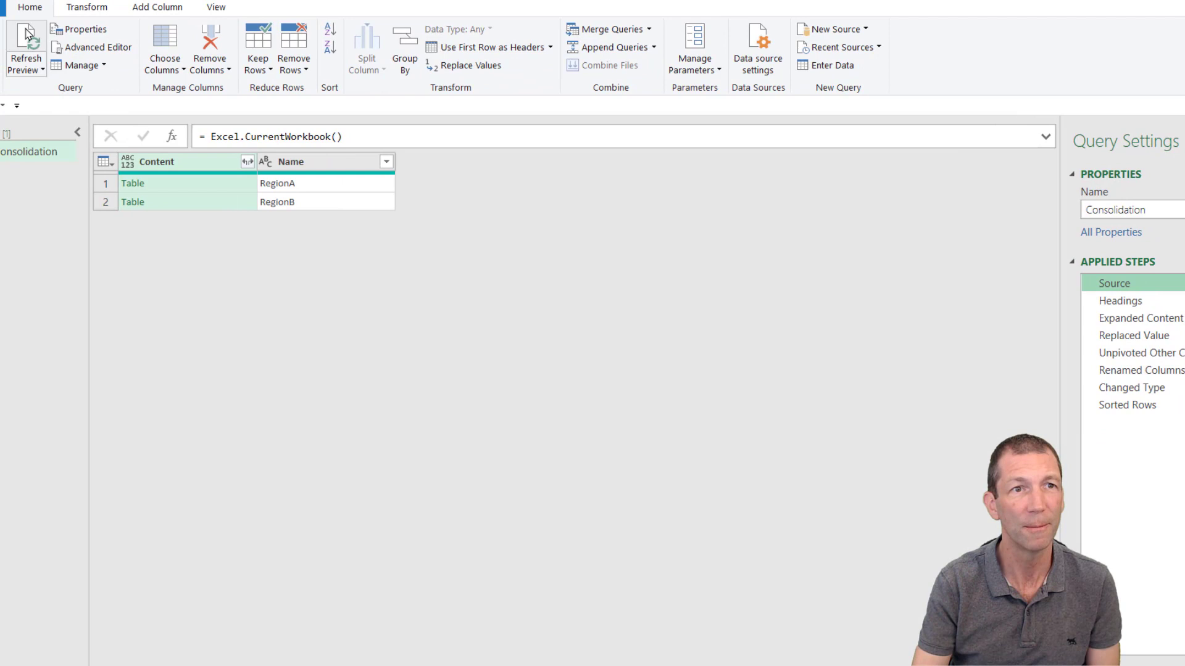
left_click(19, 45)
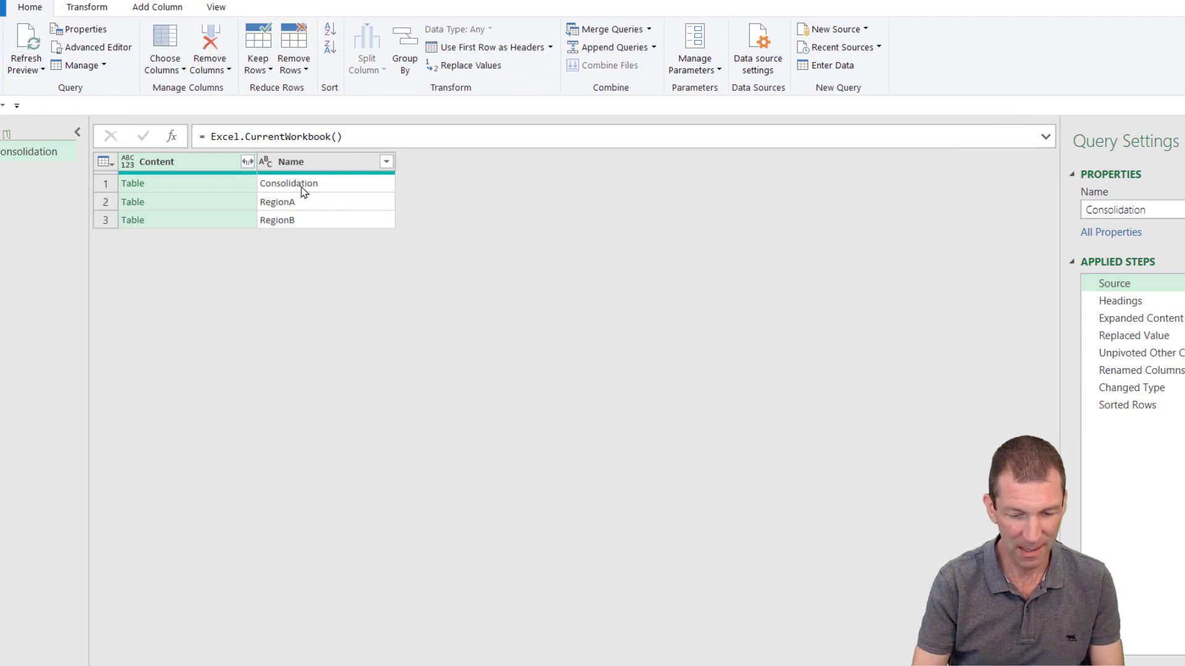
key("ctrl+shift+plus")
key("ctrl+shift+plus")
key("ctrl+shift+plus")
key("ctrl+shift+plus")
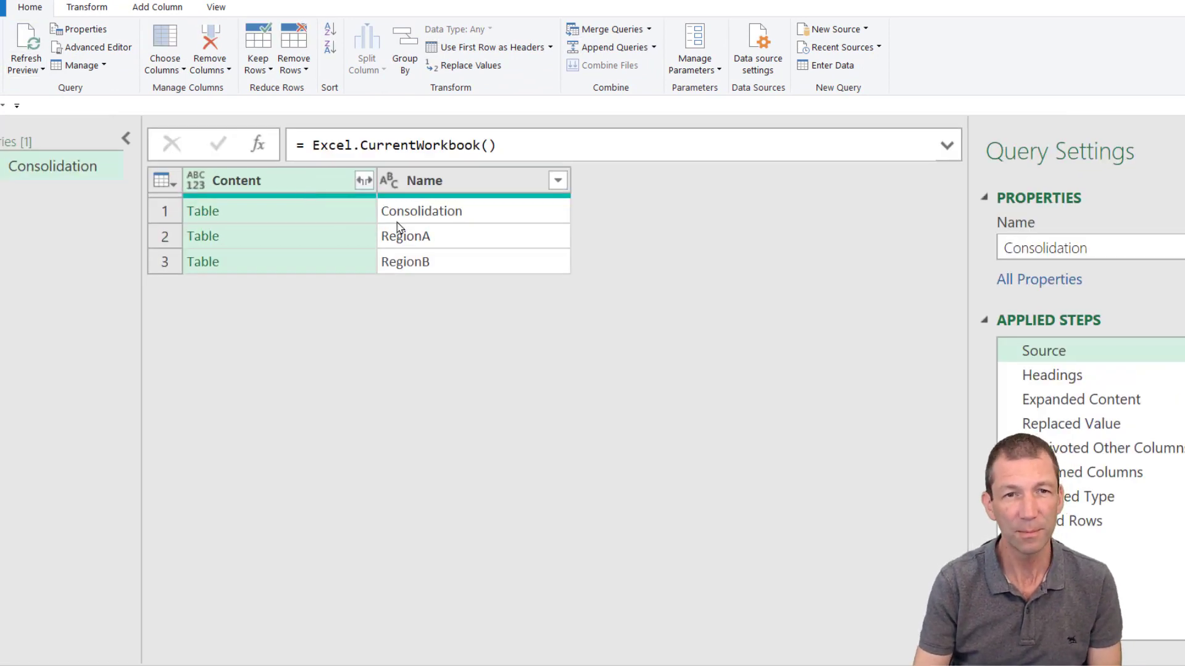
Step: Inspect the Consolidation, RegionA and RegionB source rows and their nested tables
right_click(440, 220)
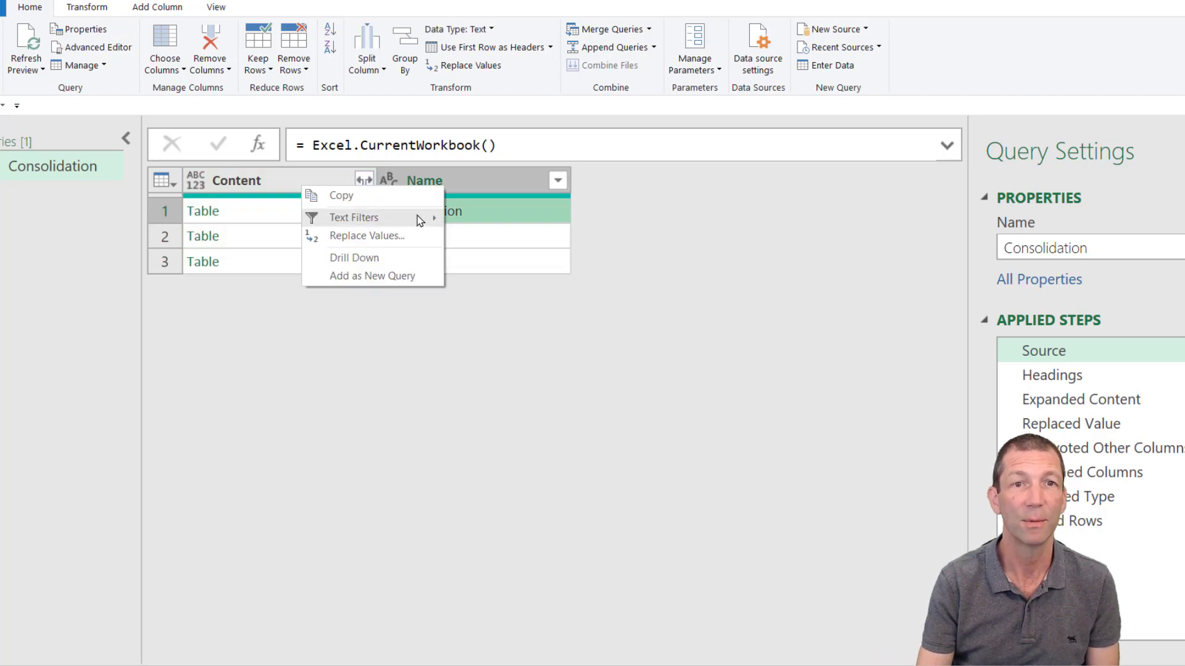
mouse_move(383, 224)
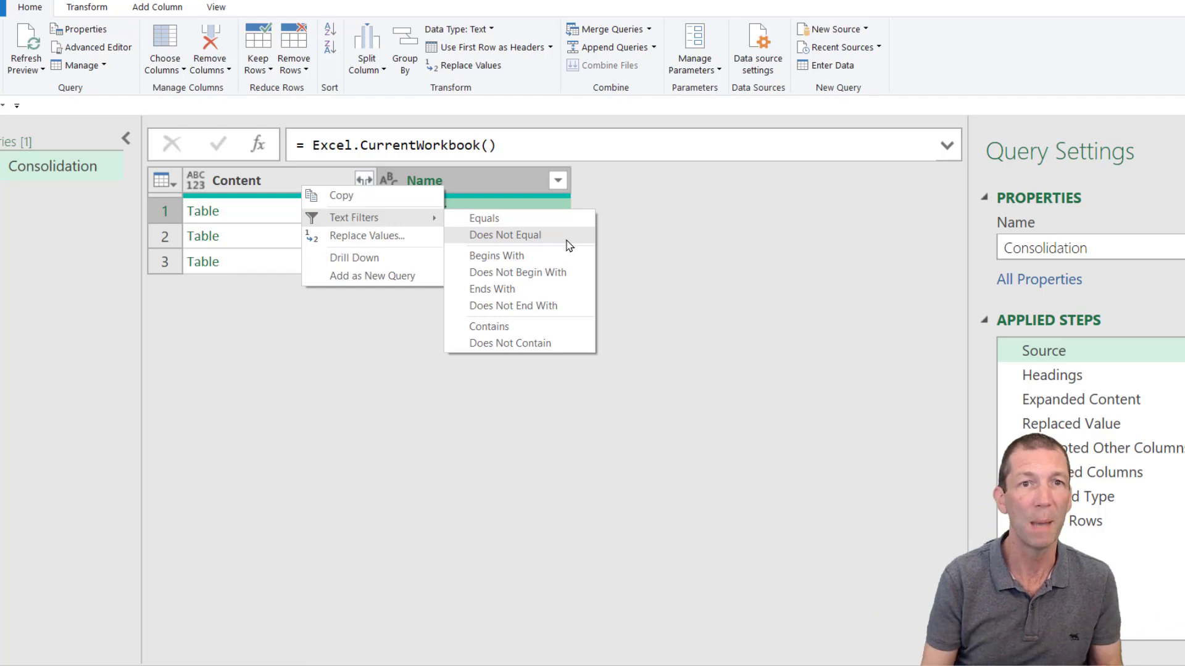
left_click(667, 242)
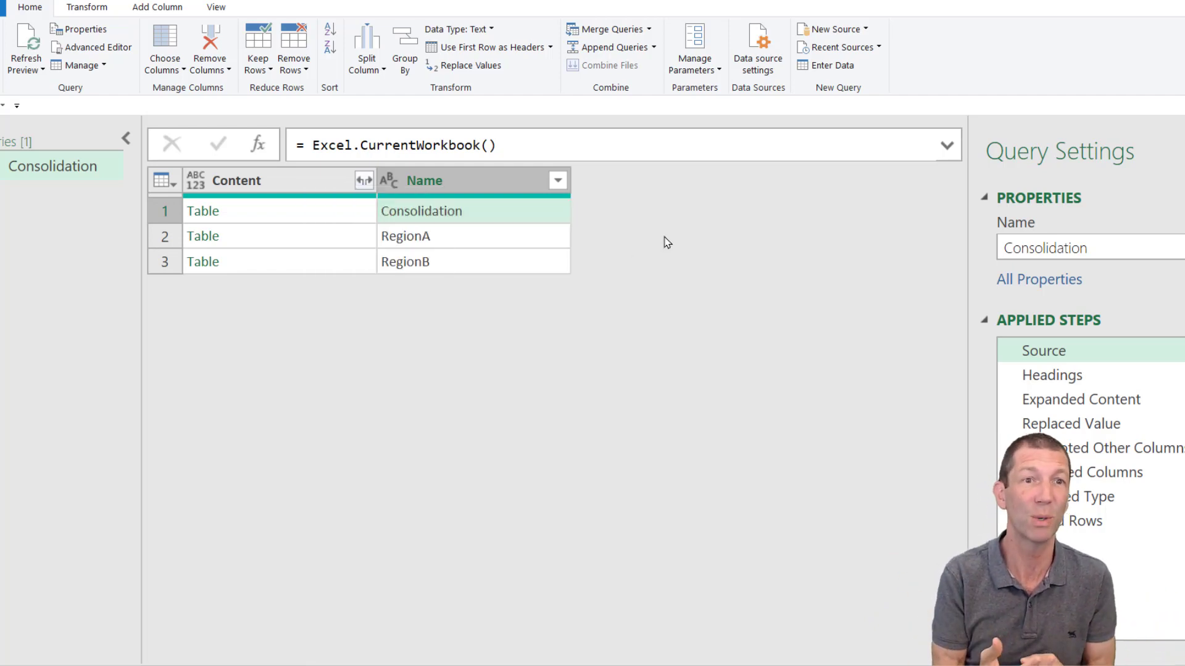
left_click(432, 248)
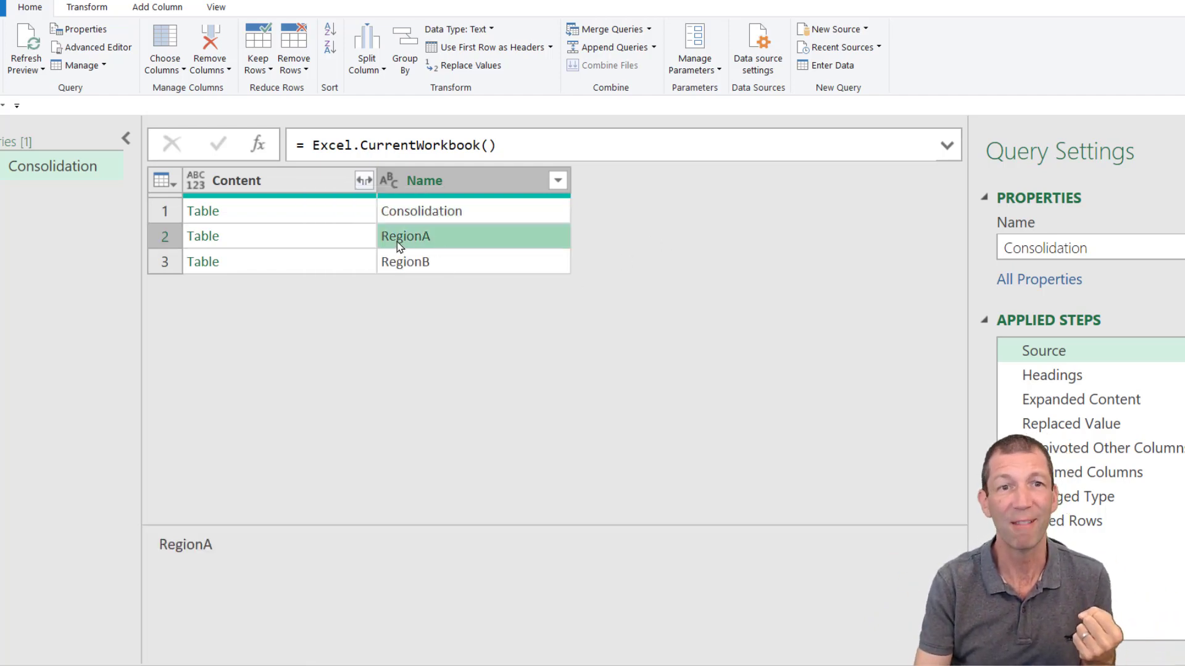
left_click(558, 180)
mouse_move(293, 361)
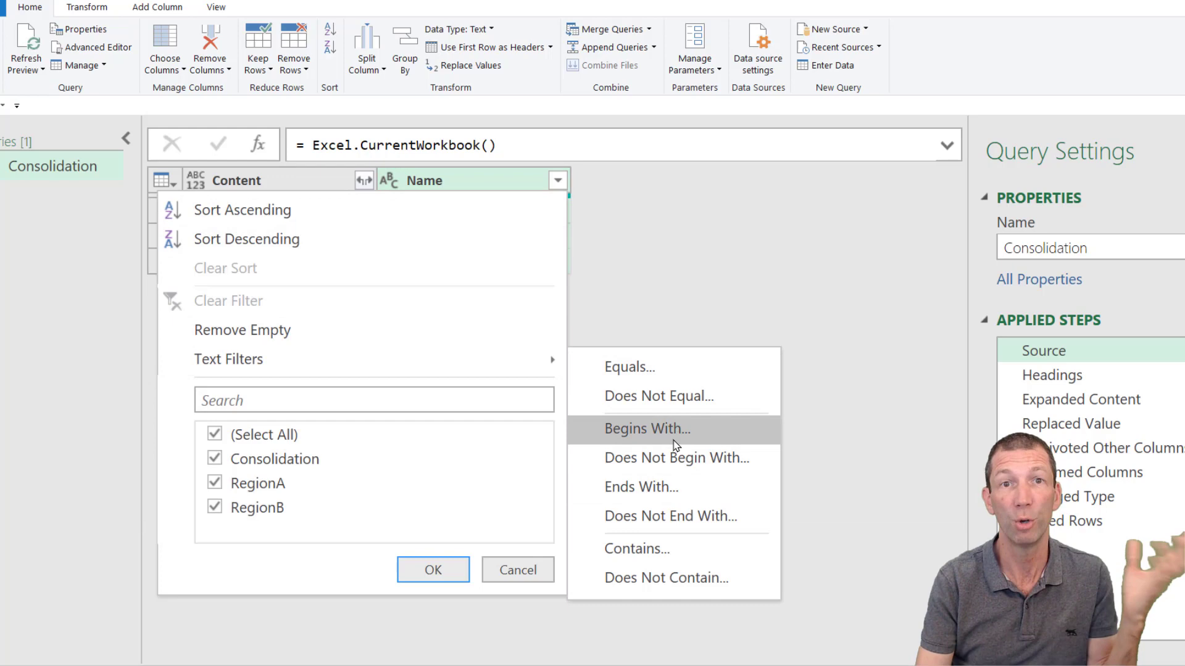
left_click(693, 260)
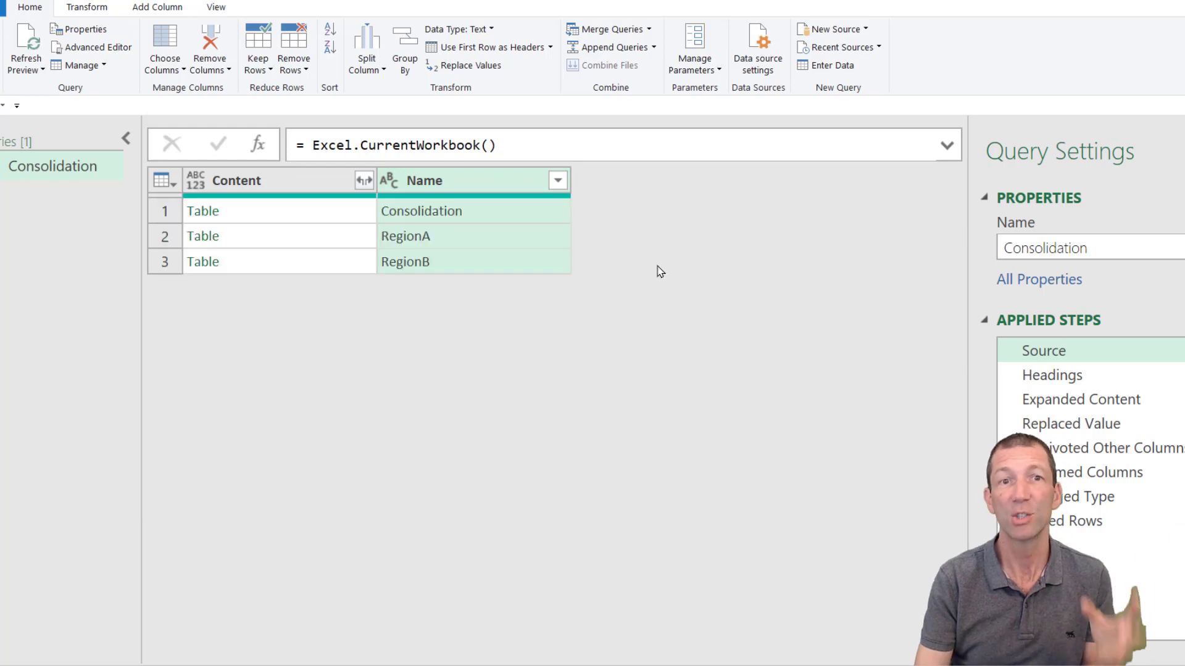
left_click(319, 216)
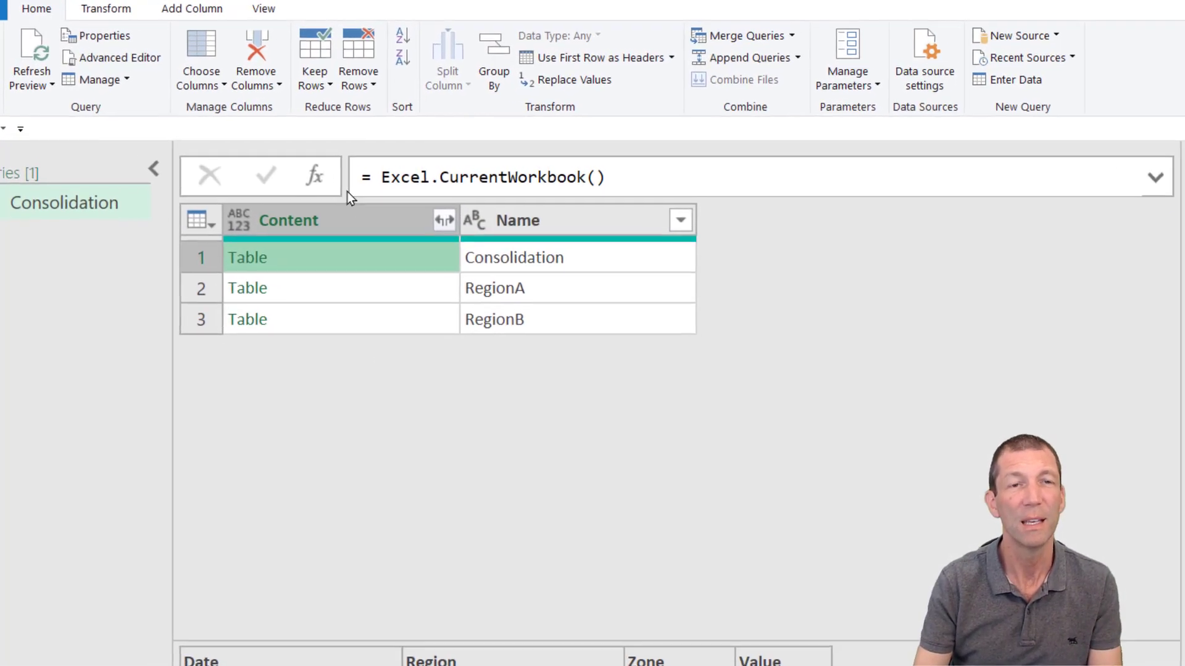
Step: Insert a Custom column with formula Table.ColumnNames([Content]){0} before later steps
left_click(193, 8)
left_click(50, 53)
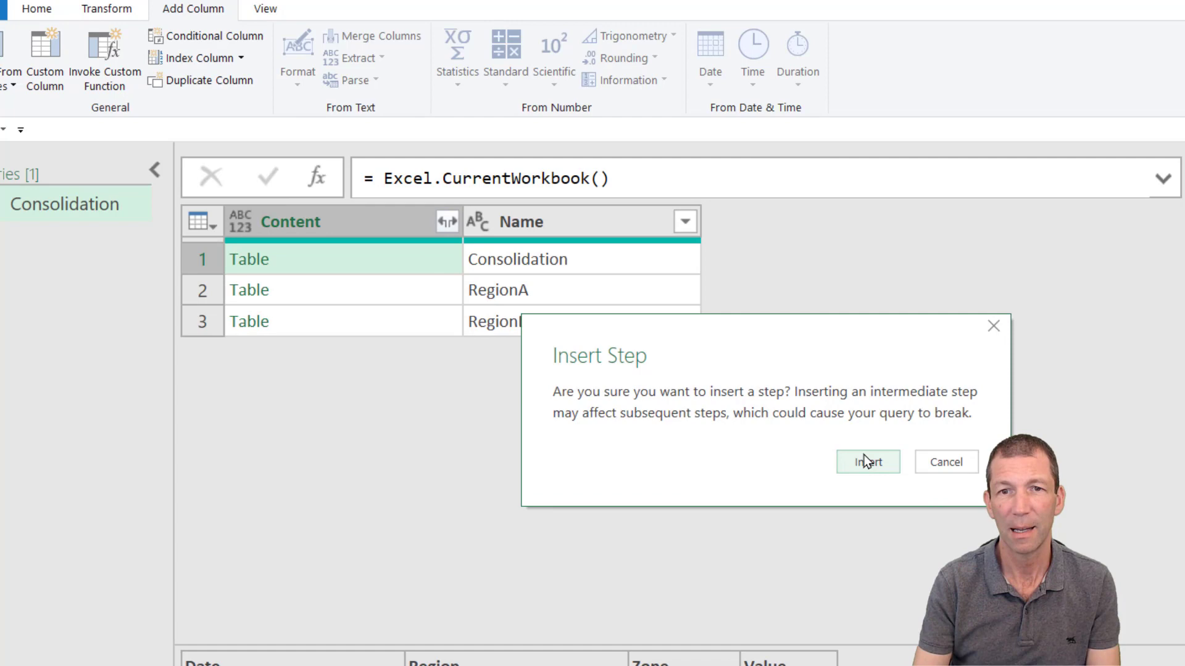
left_click(864, 455)
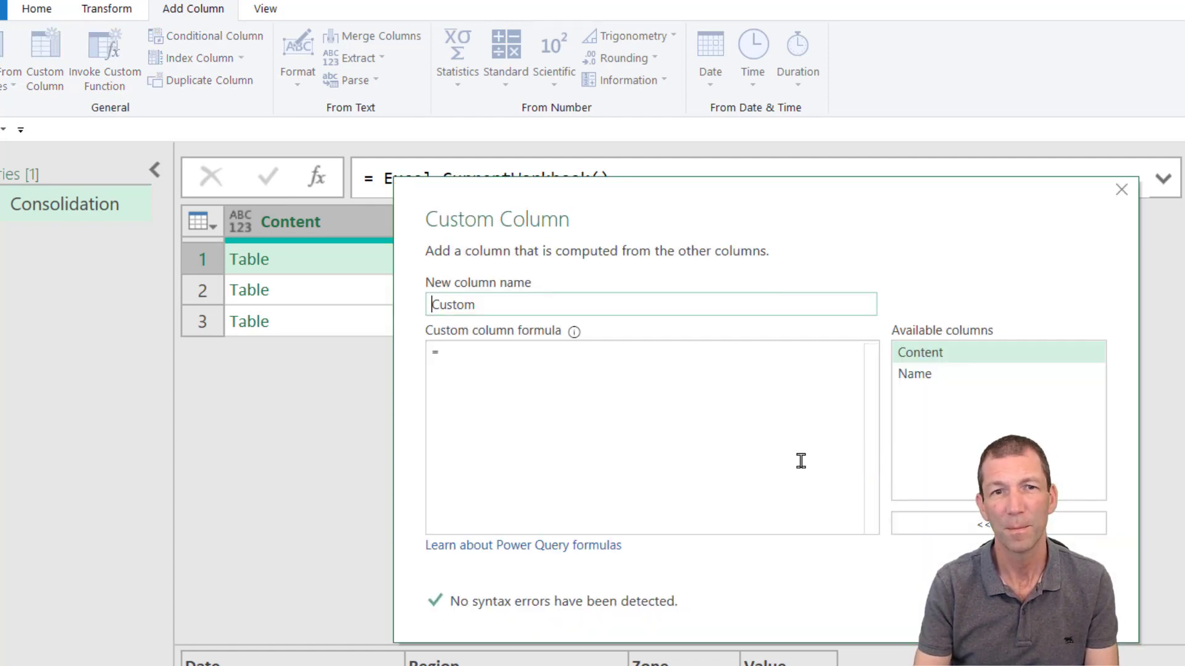
left_click(548, 363)
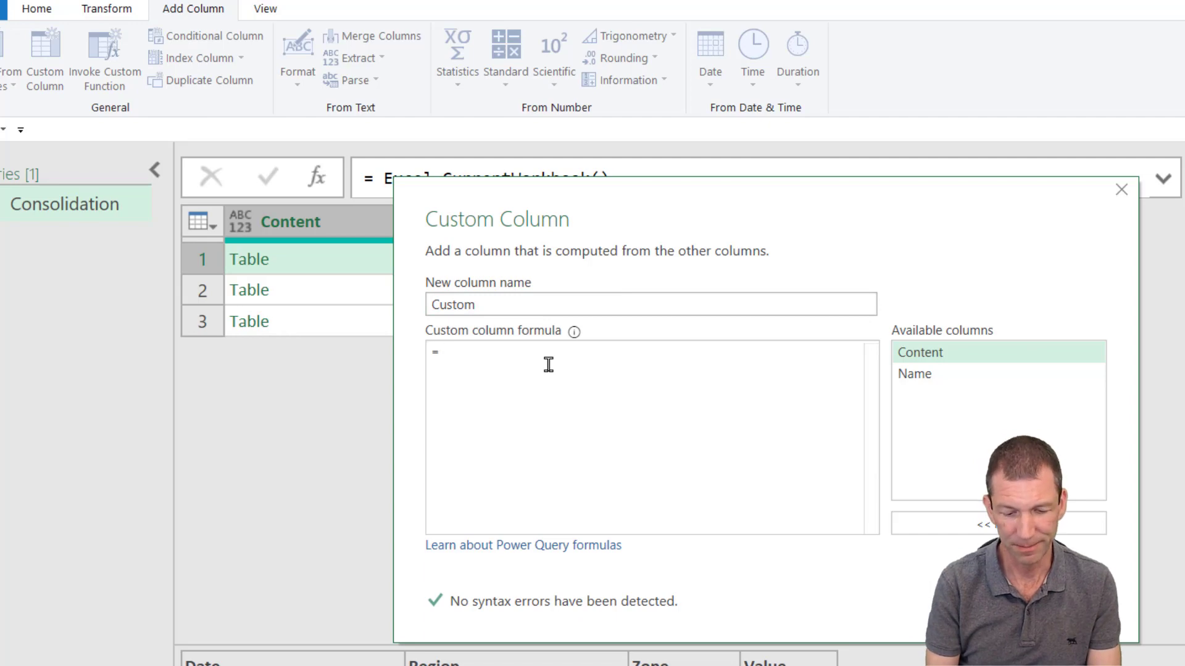
type("Tabl")
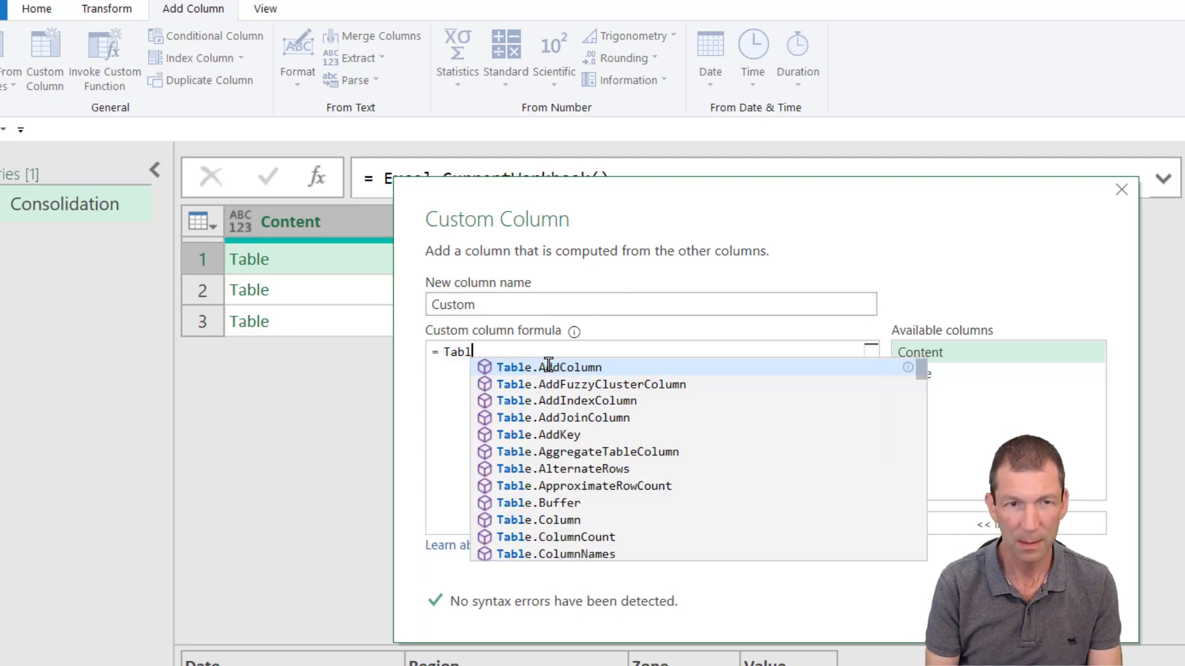
type("e")
key("Escape")
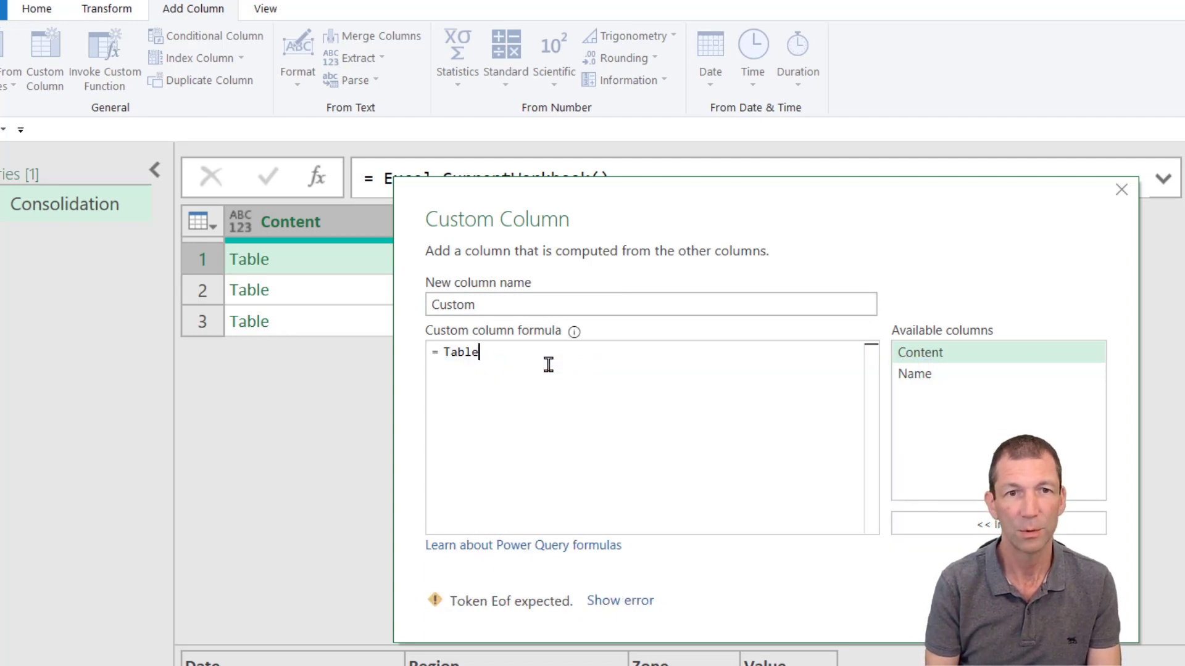
type(".Col")
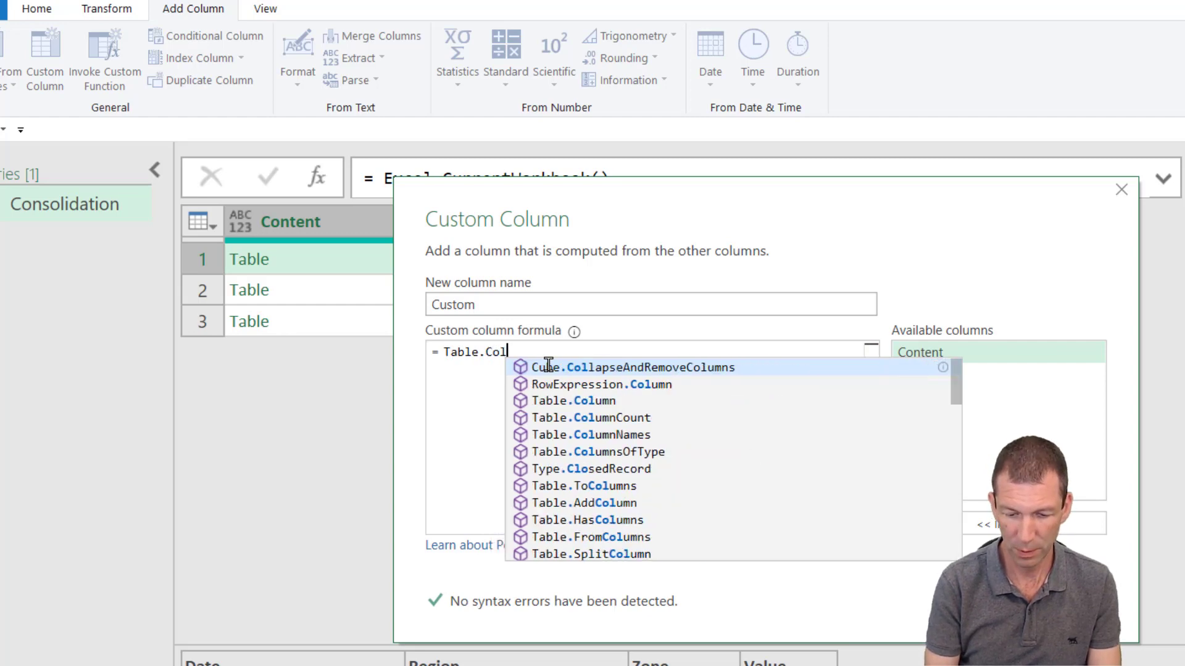
type("umnNames(")
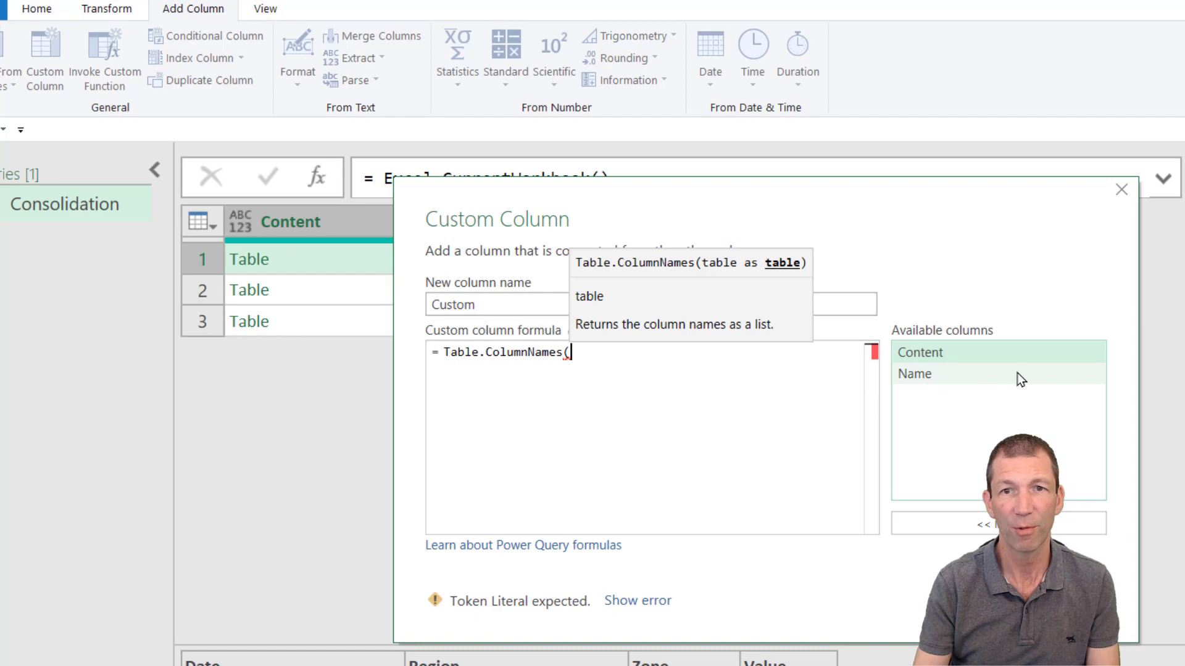
double_click(991, 351)
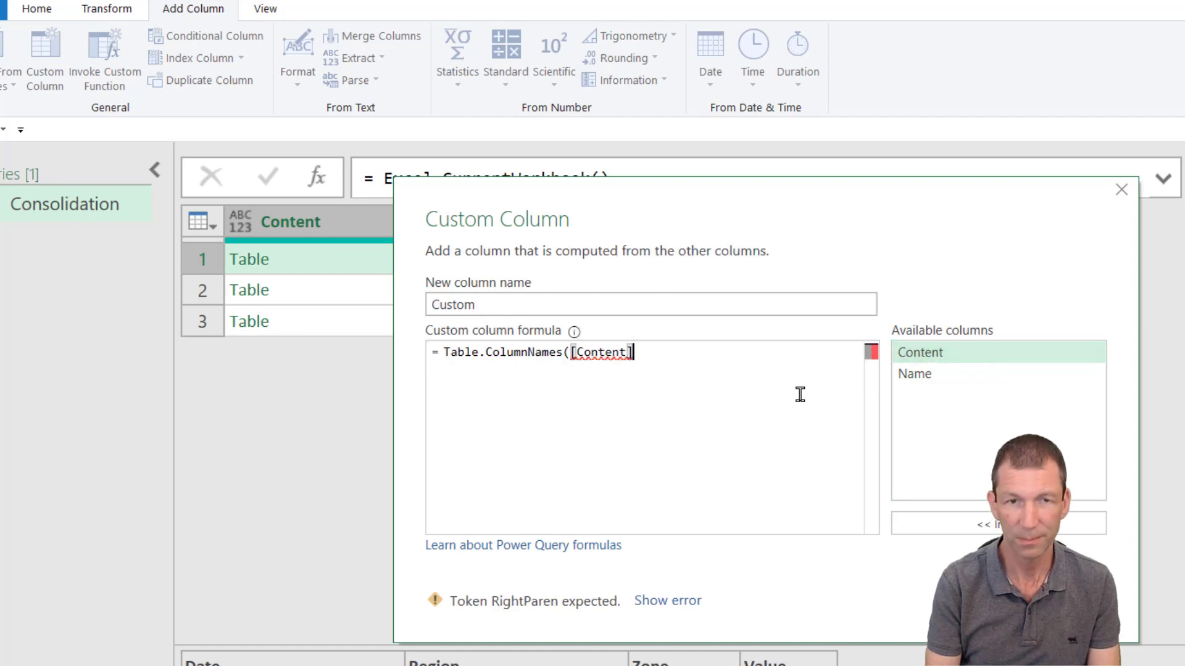
type(")")
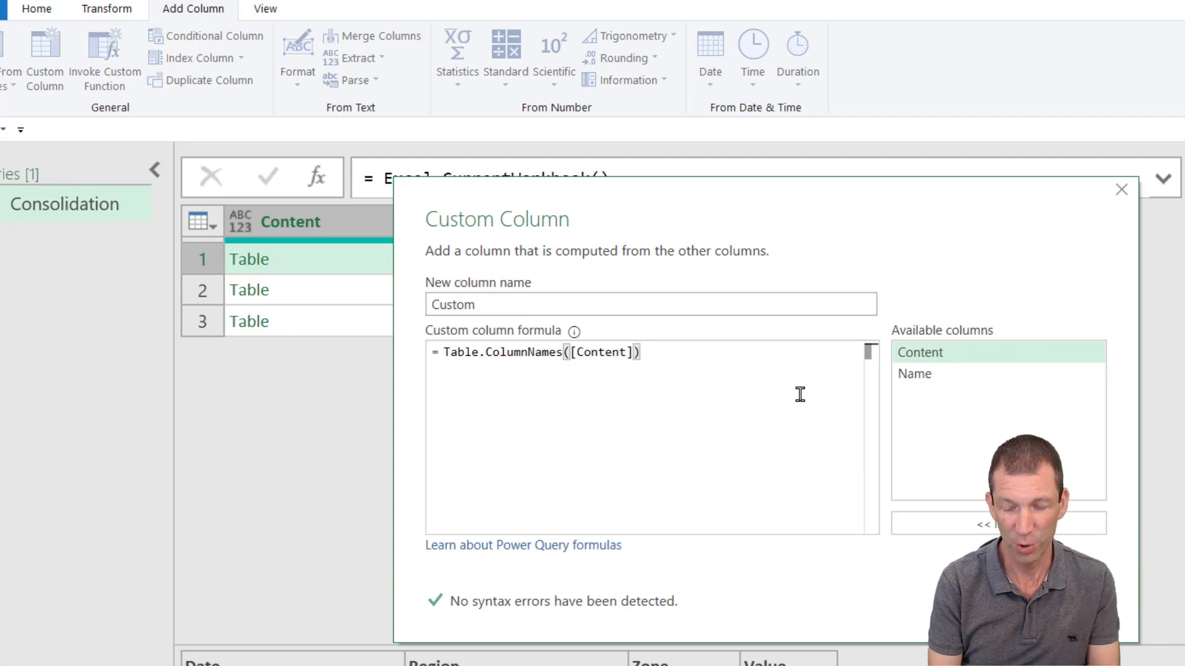
type("{")
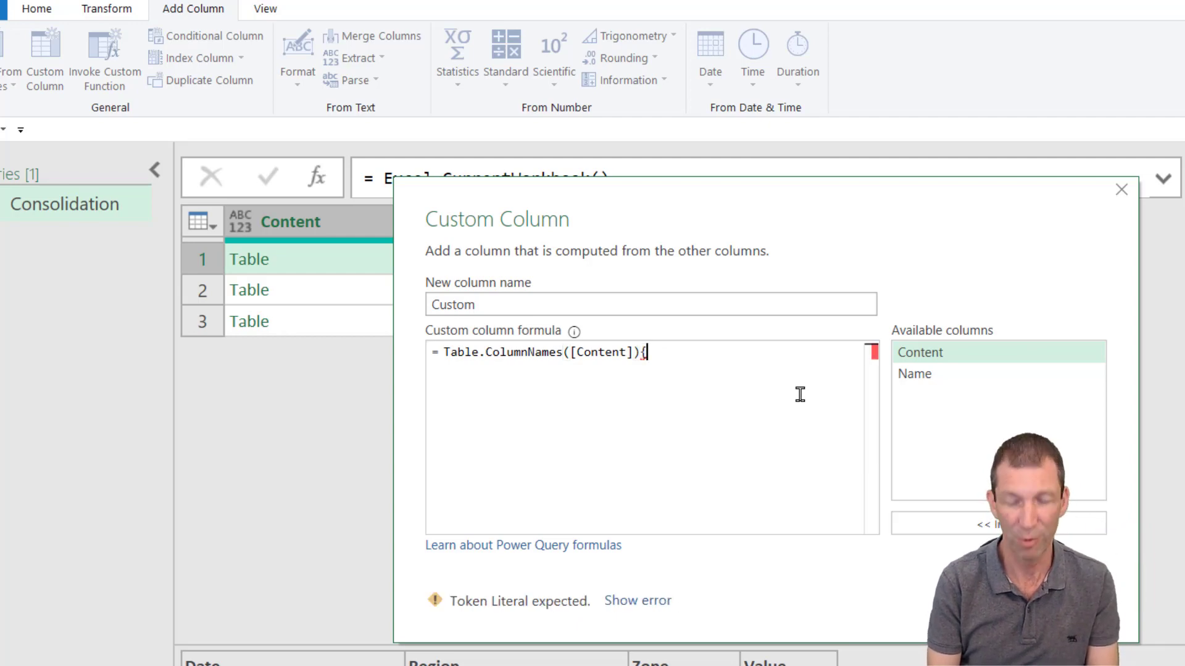
type("0}")
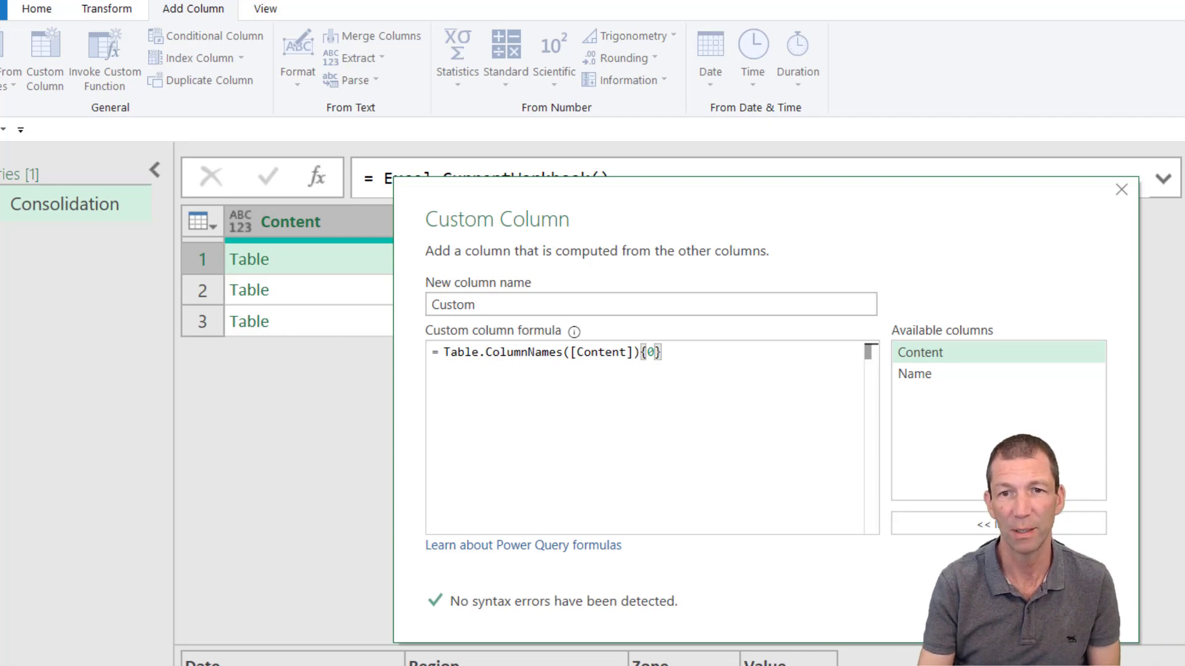
key("Return")
left_click(790, 261)
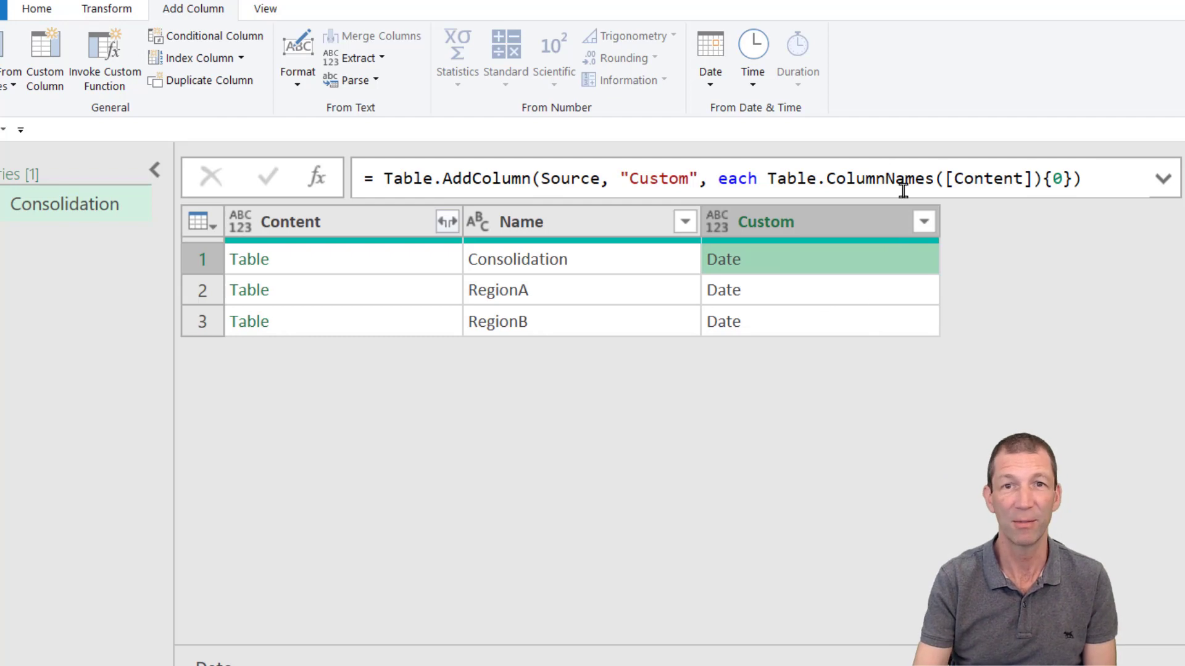
left_click(924, 221)
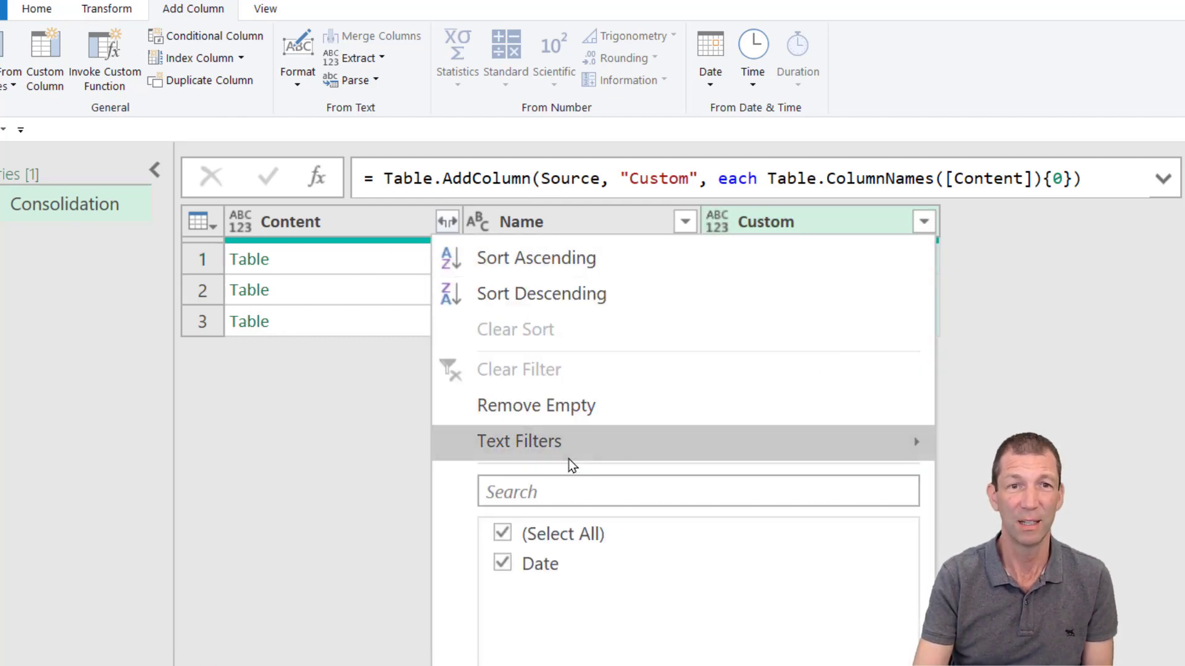
left_click(992, 315)
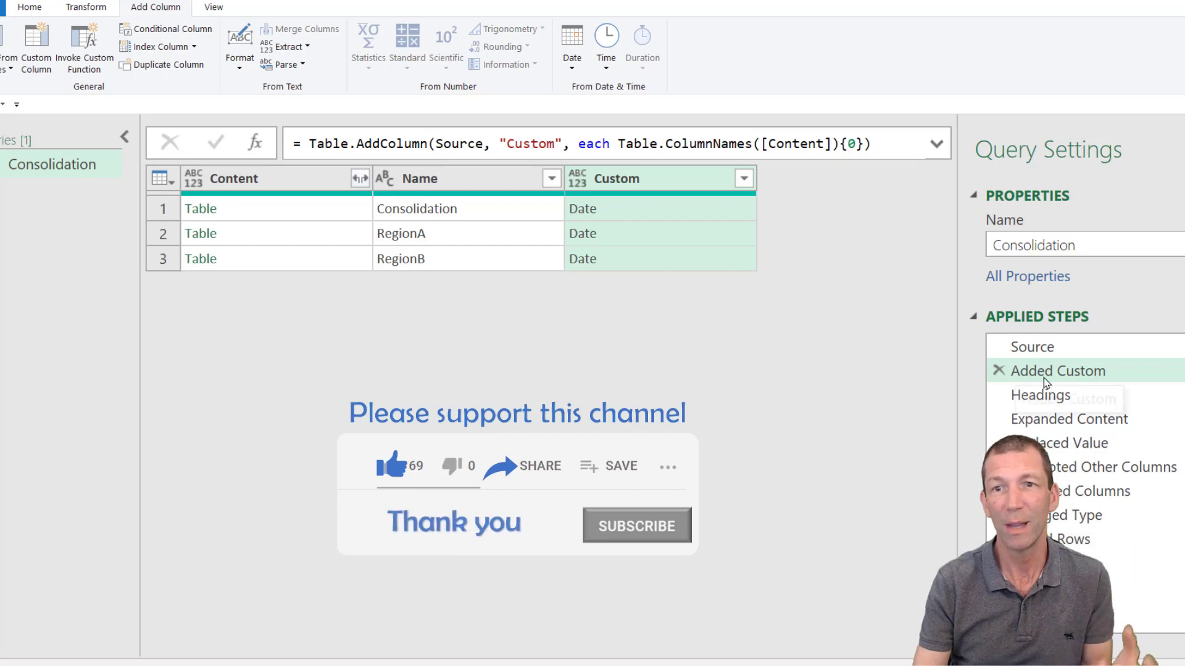
Step: Delete the Added Custom step and filter Source rows to exclude Consolidation
left_click(999, 372)
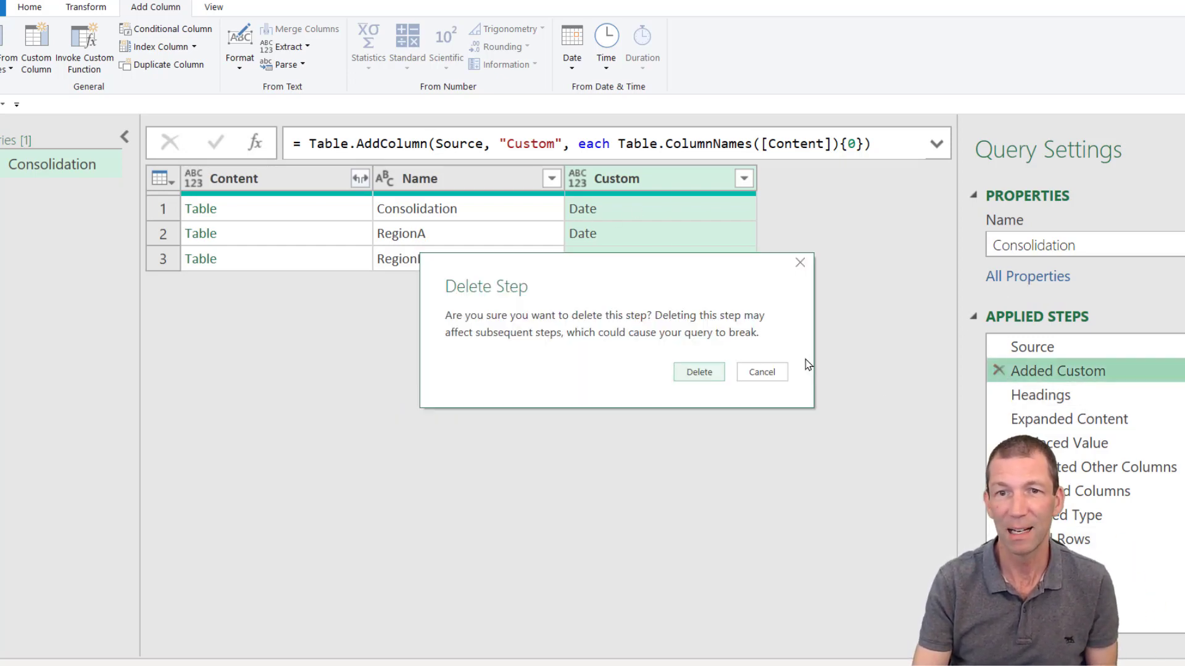
left_click(695, 372)
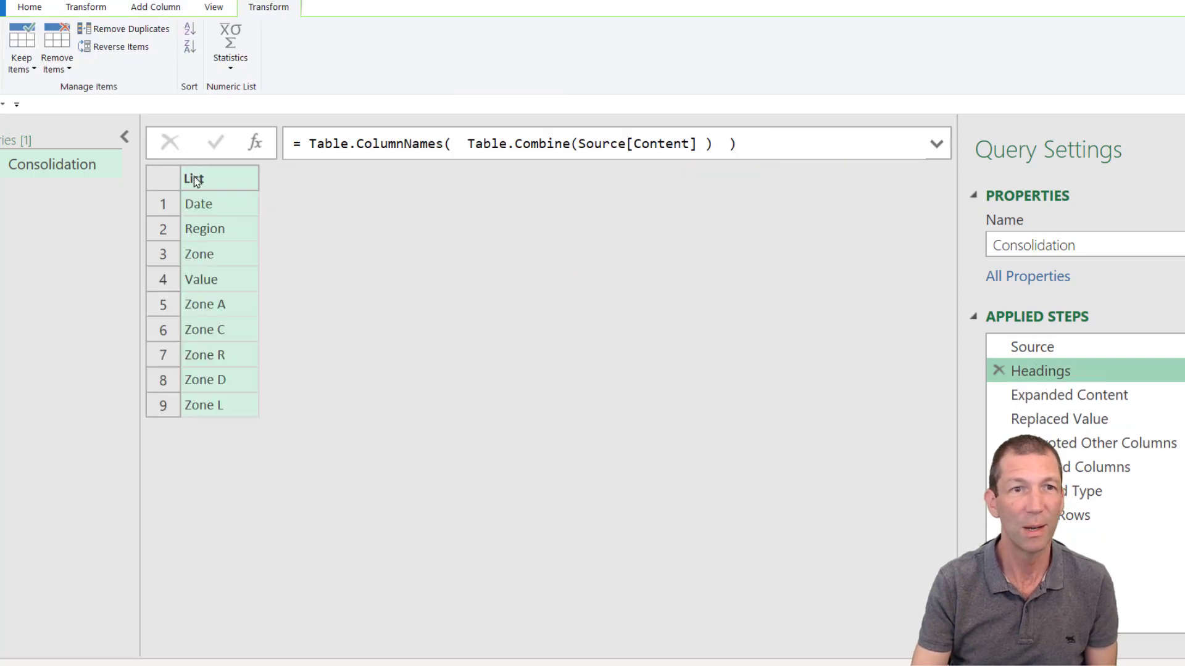
left_click(1072, 350)
right_click(466, 212)
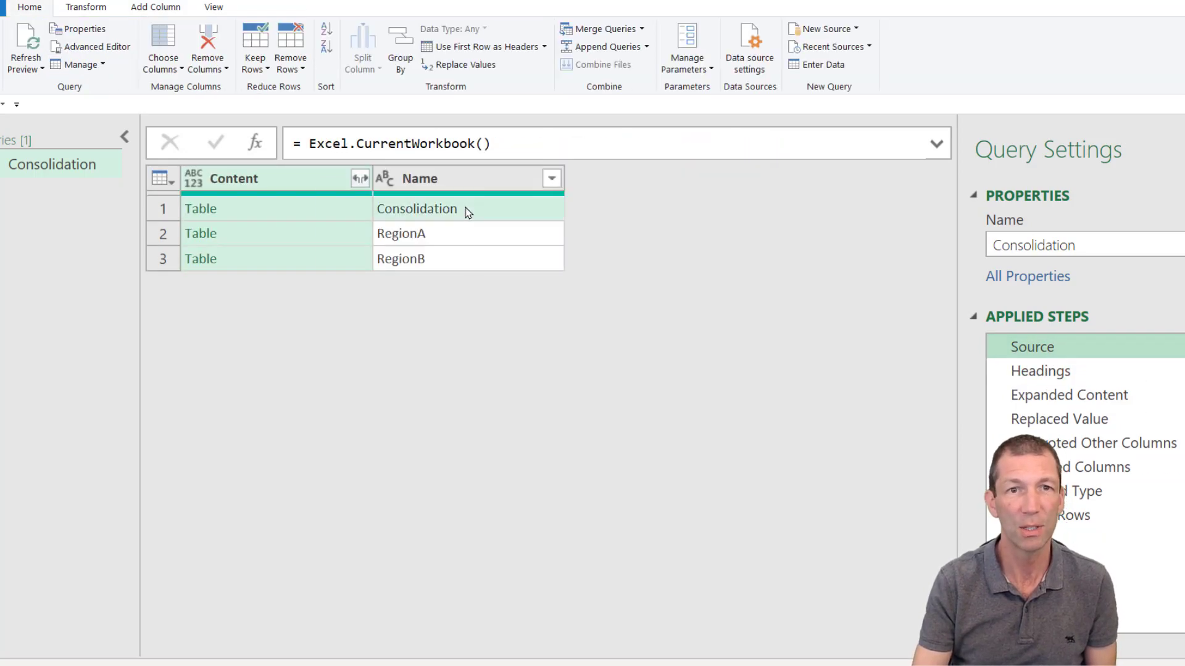
mouse_move(385, 216)
left_click(538, 229)
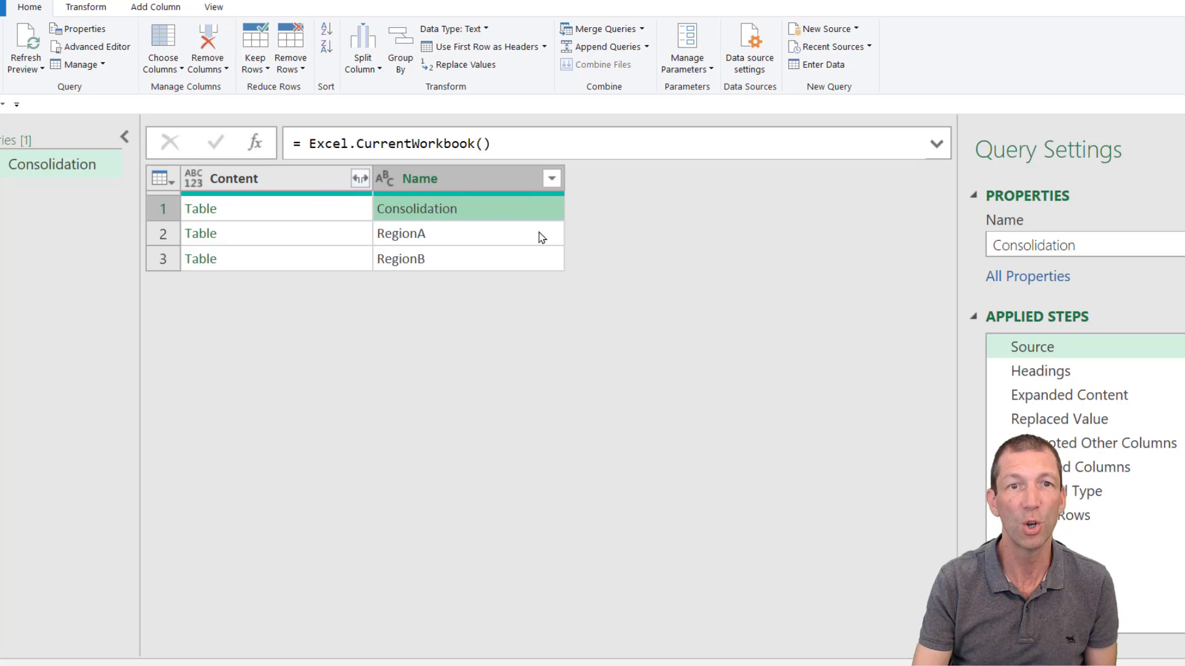
left_click(701, 373)
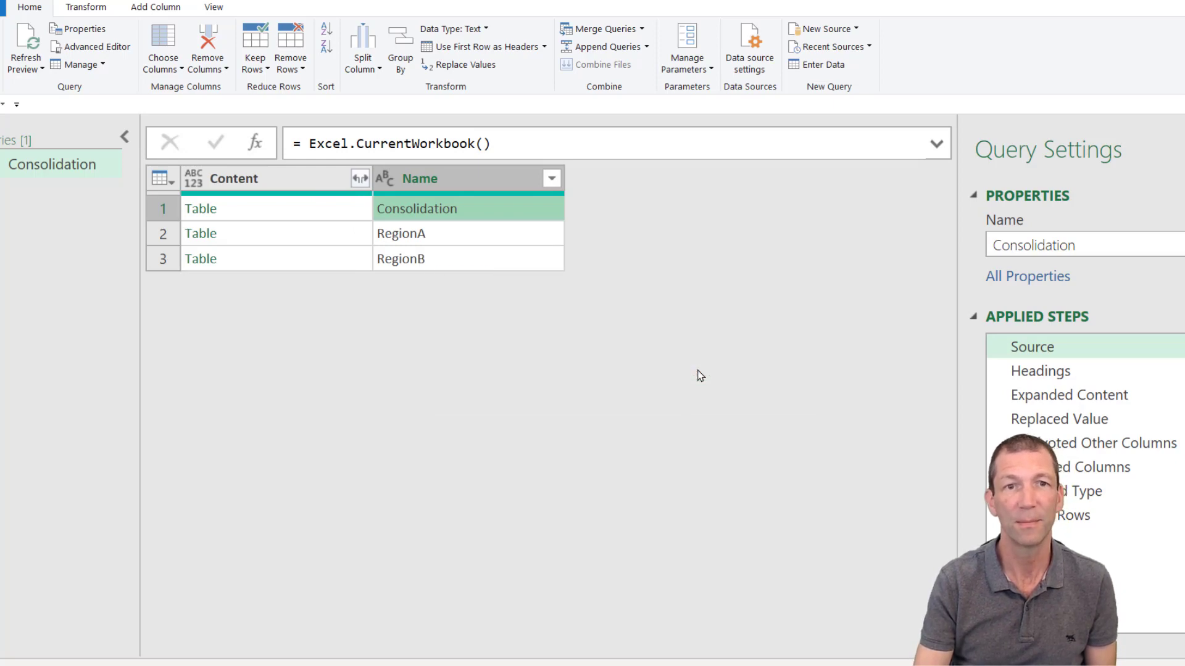
left_click(1074, 541)
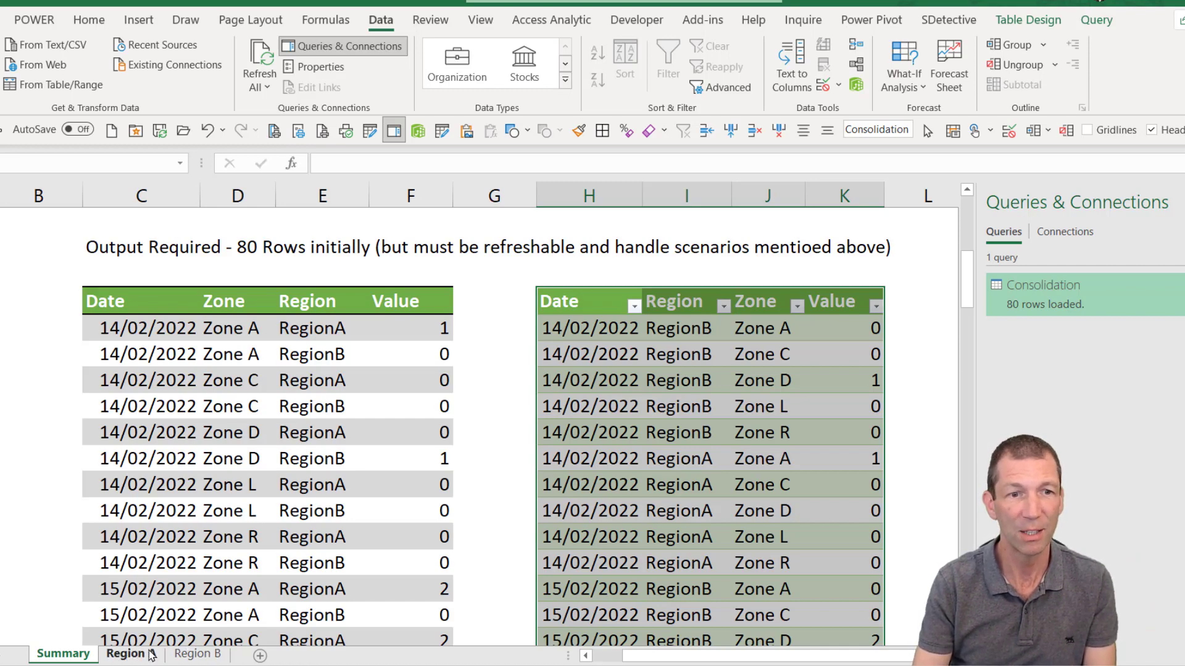
Step: Rename Region B's Zone D heading to Zone X
left_click(213, 655)
left_click(208, 271)
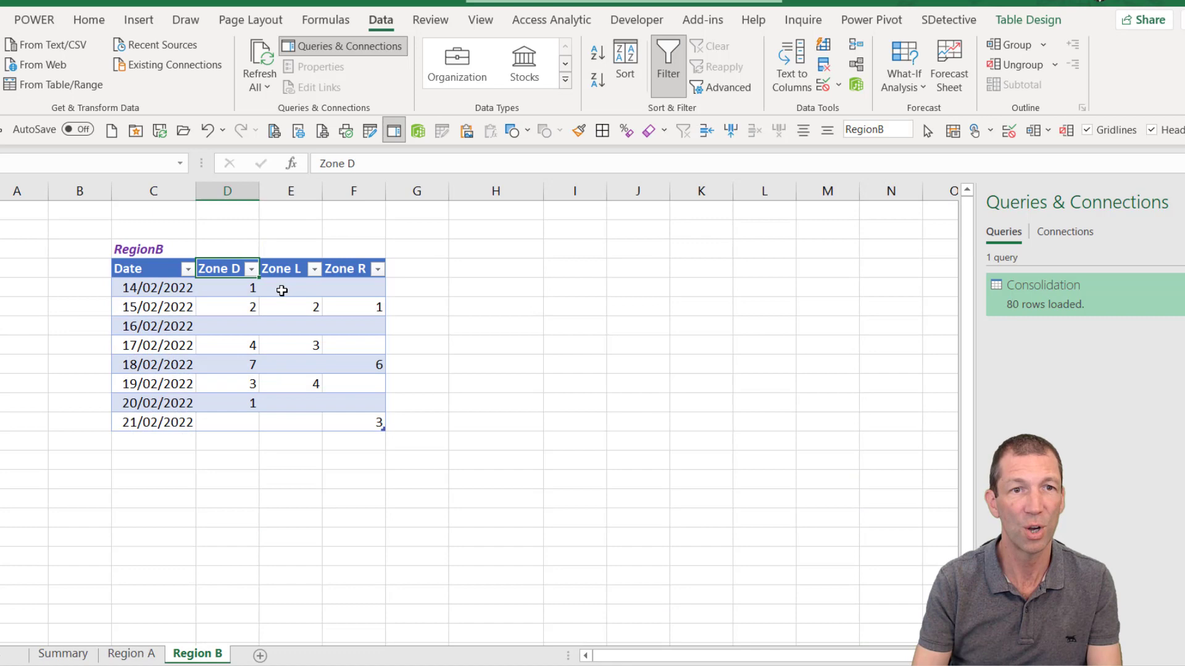
key("F2")
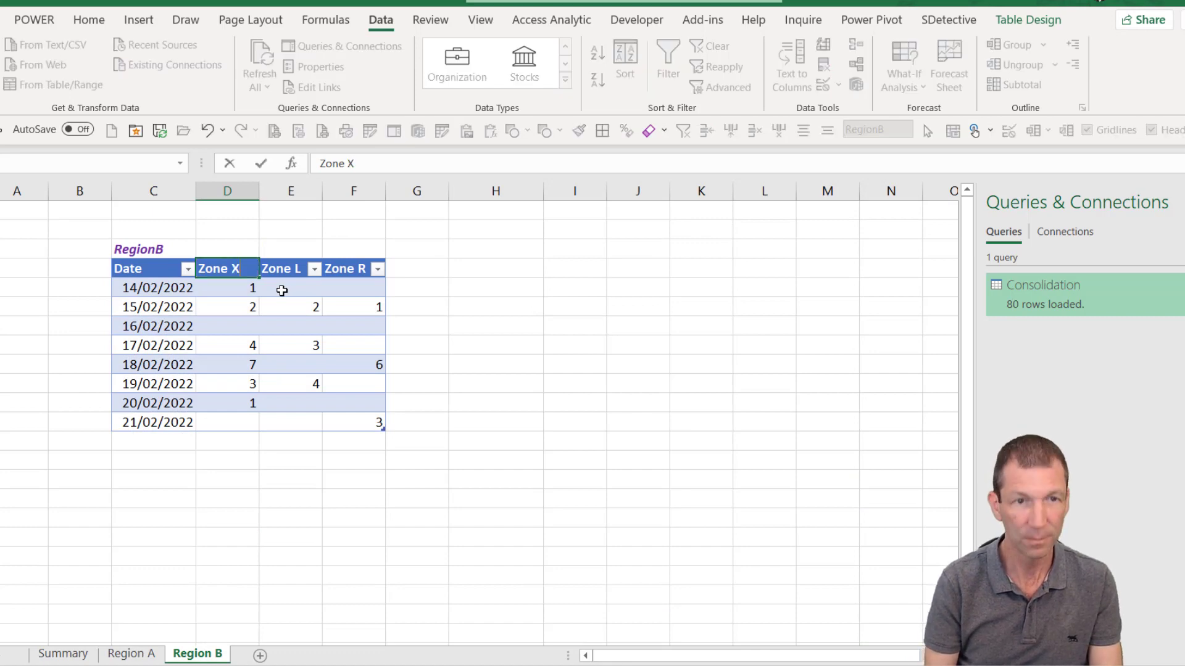
key("Return")
Step: Refresh the Summary output to show Zone X rows, then return to Region B
left_click(56, 655)
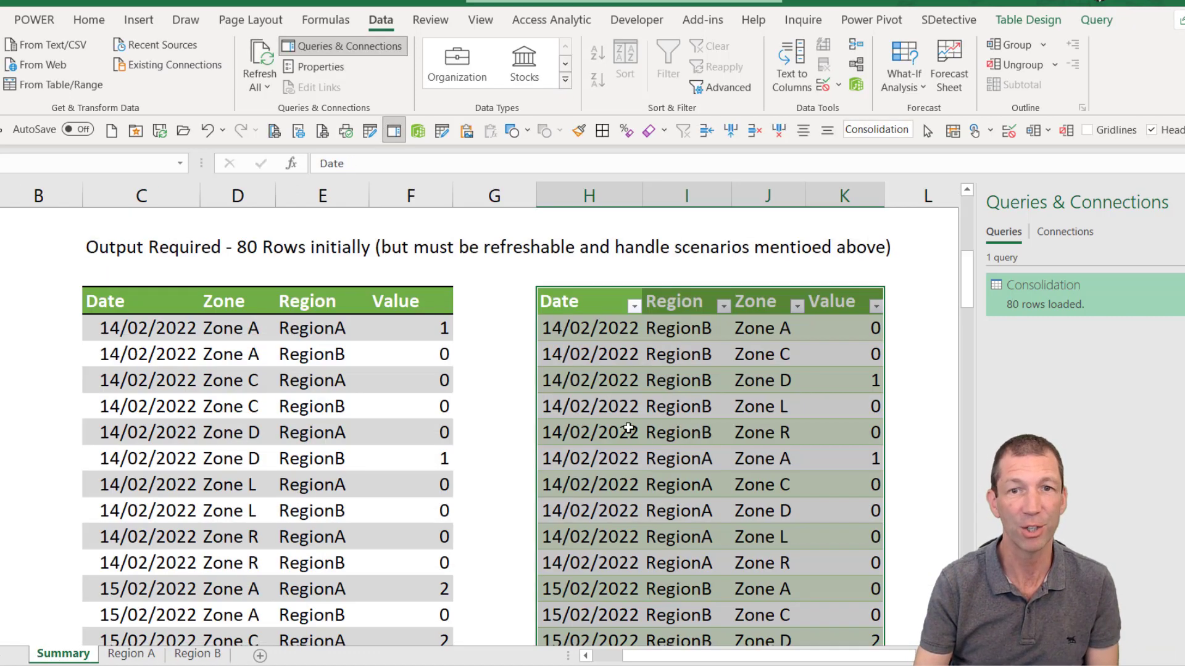
right_click(756, 423)
left_click(814, 293)
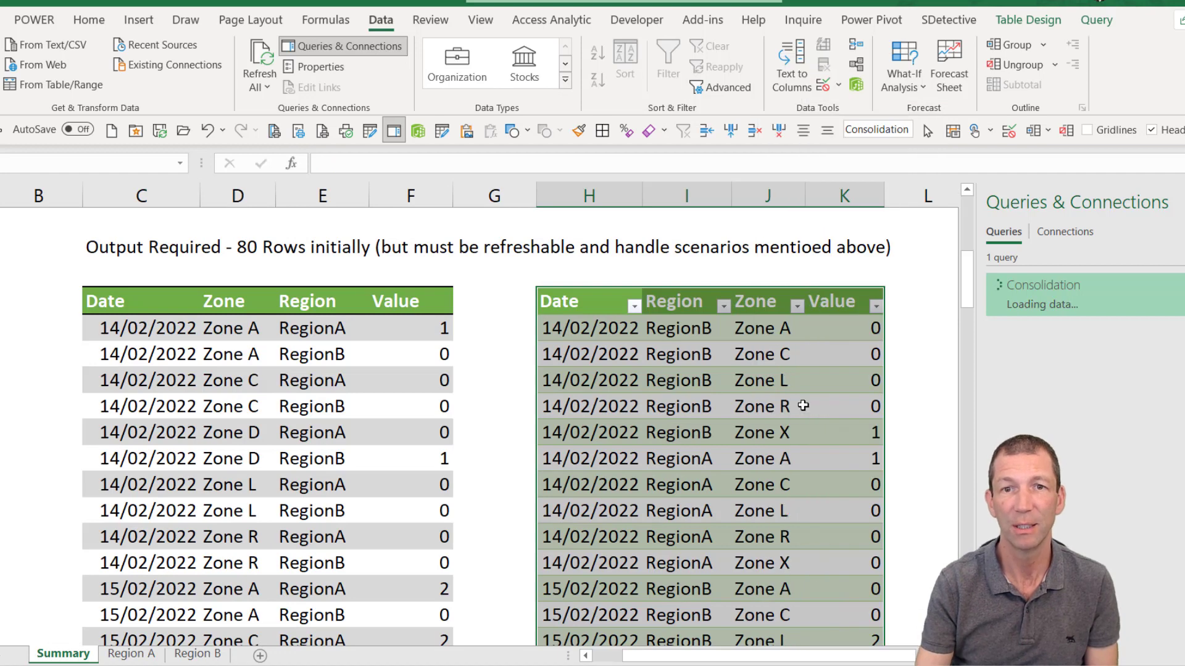
left_click(785, 434)
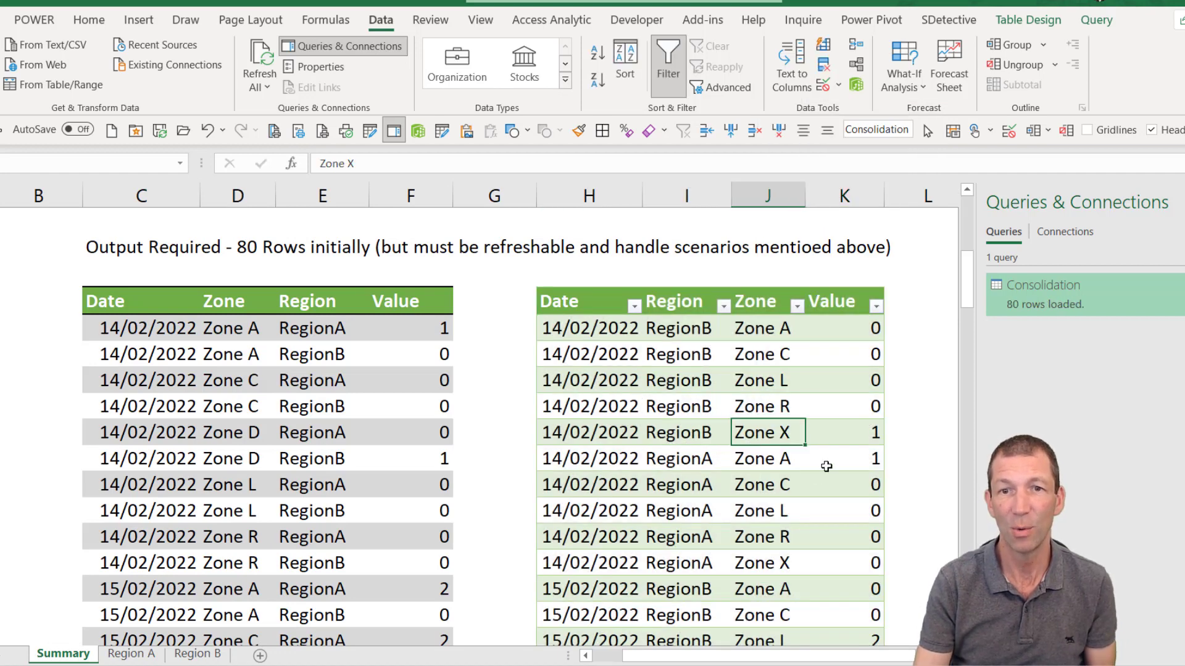
left_click(196, 654)
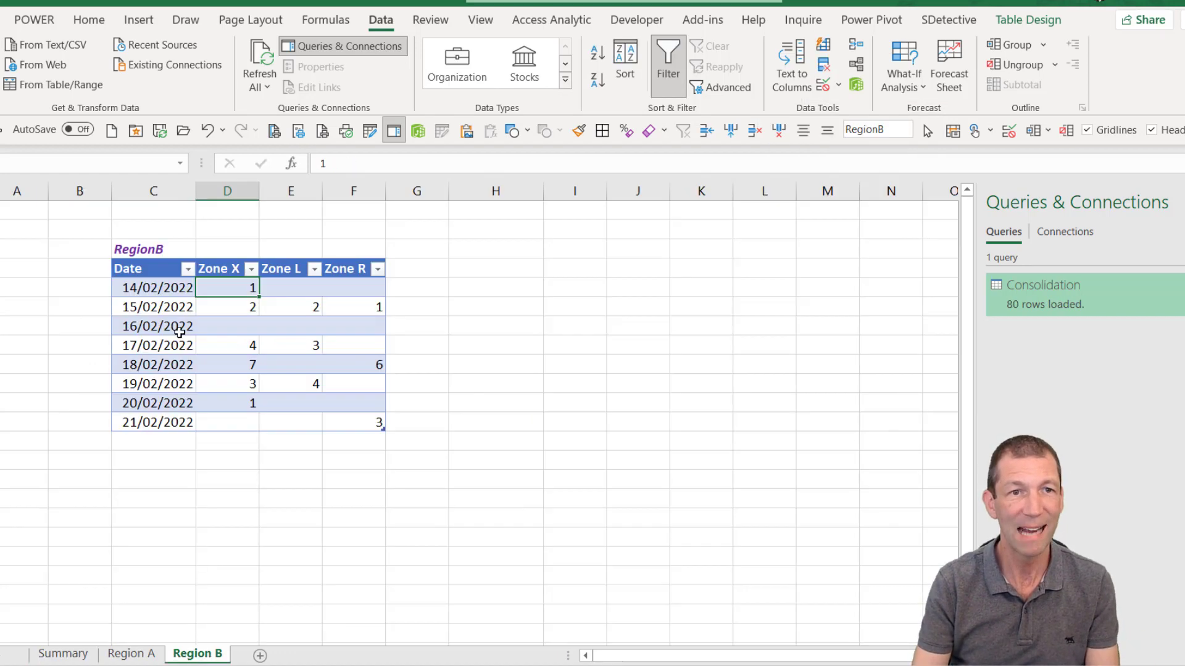
left_click(135, 267)
left_click(391, 455)
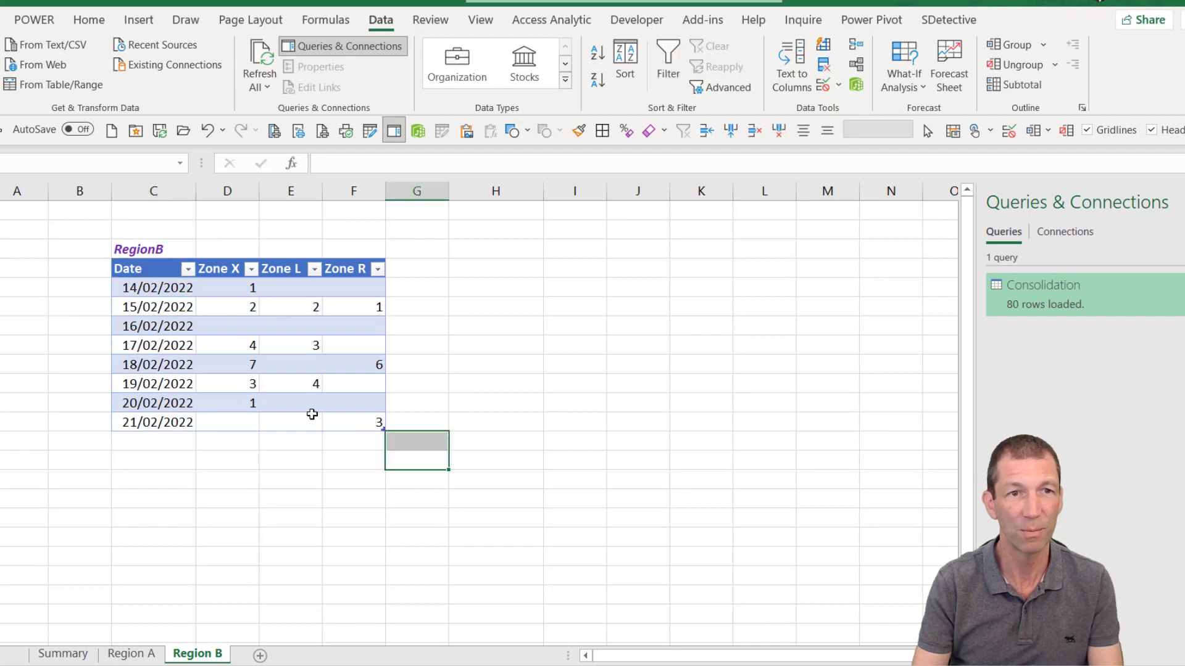
Step: Copy the whole RegionB table to cell I4 and widen column I
left_click(137, 283)
key("ctrl+a")
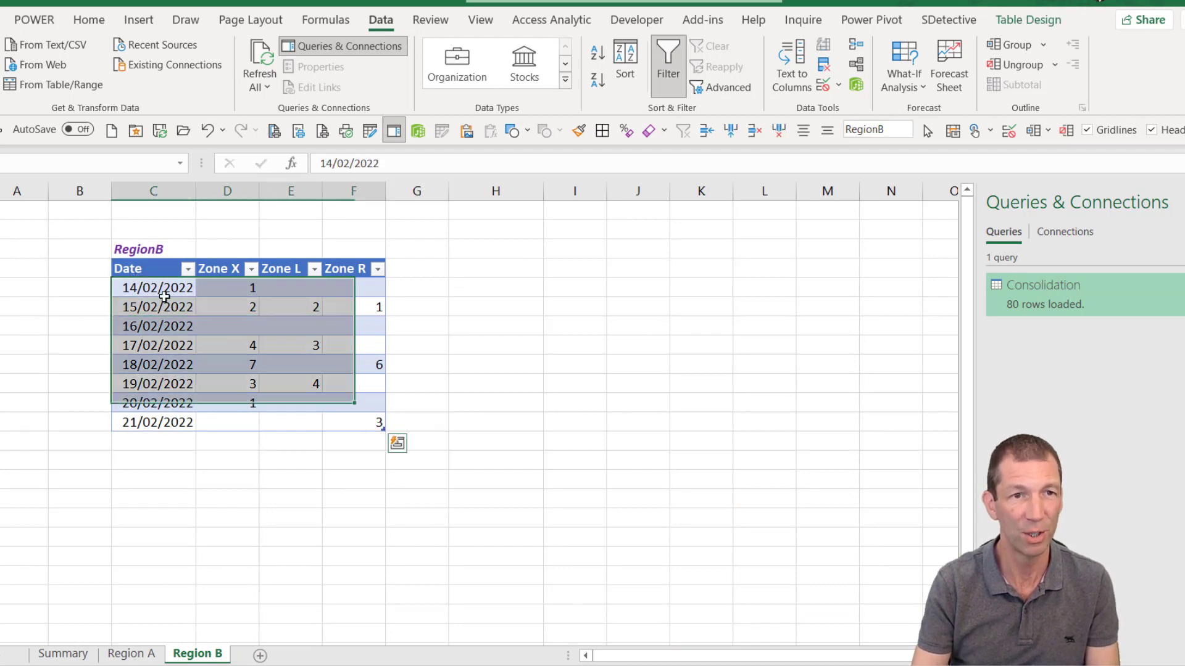
key("ctrl+a")
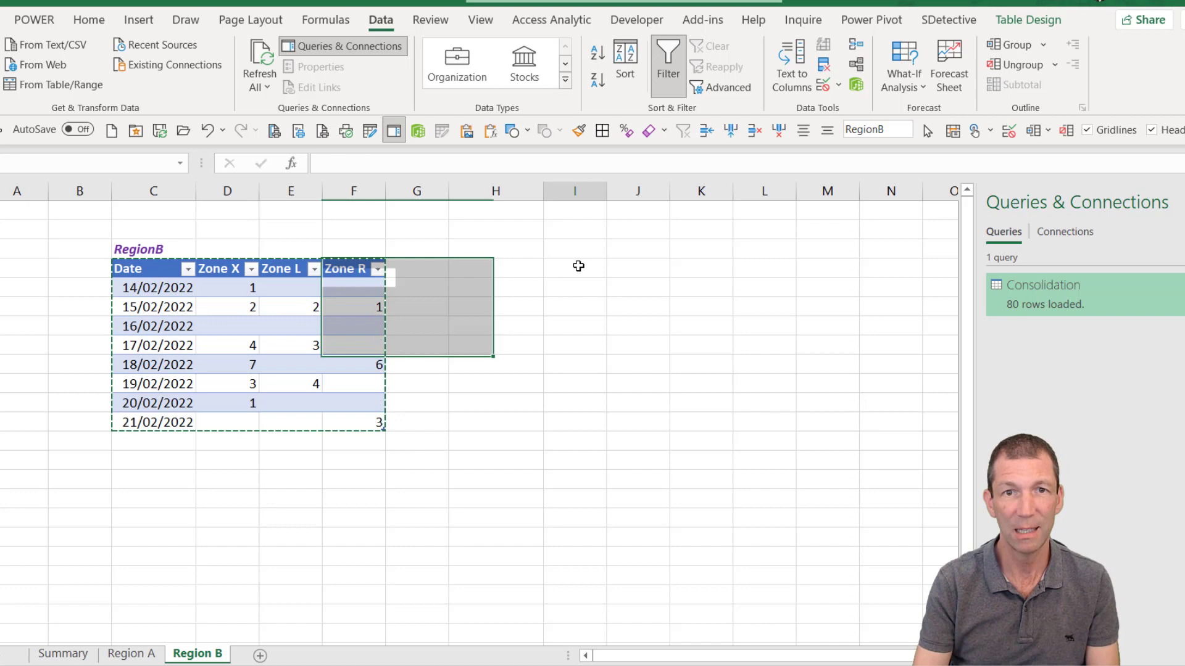
double_click(579, 266)
left_click(275, 307)
key("ctrl+a")
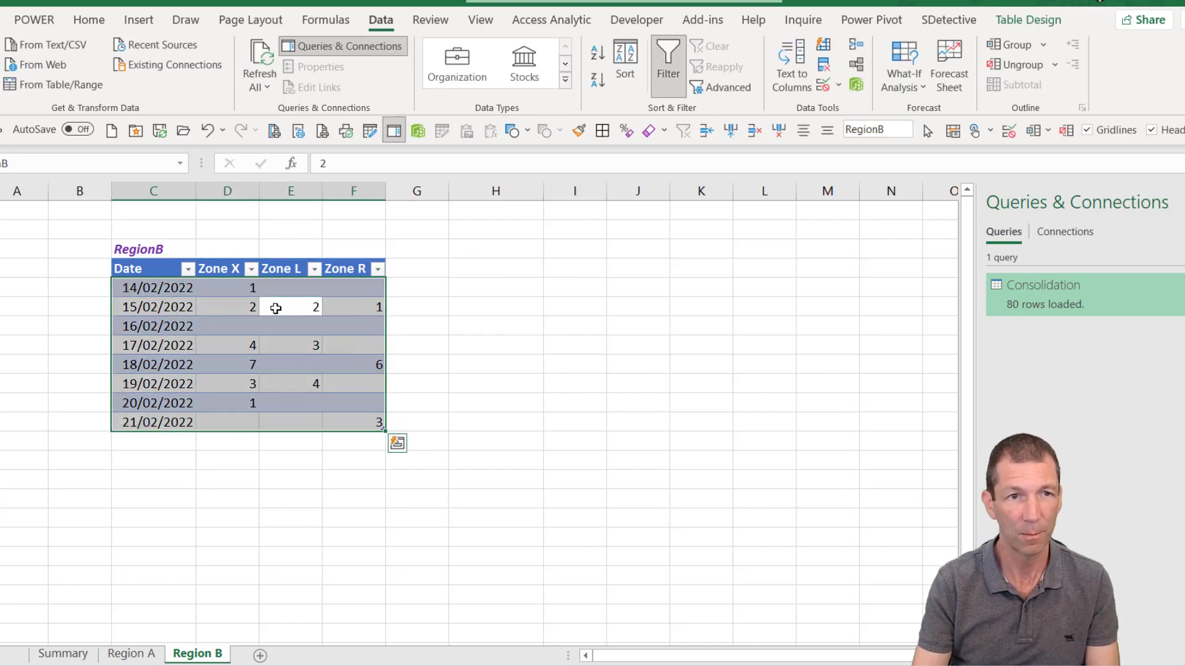
key("ctrl+a")
key("ctrl+c")
left_click(544, 275)
key("ctrl+v")
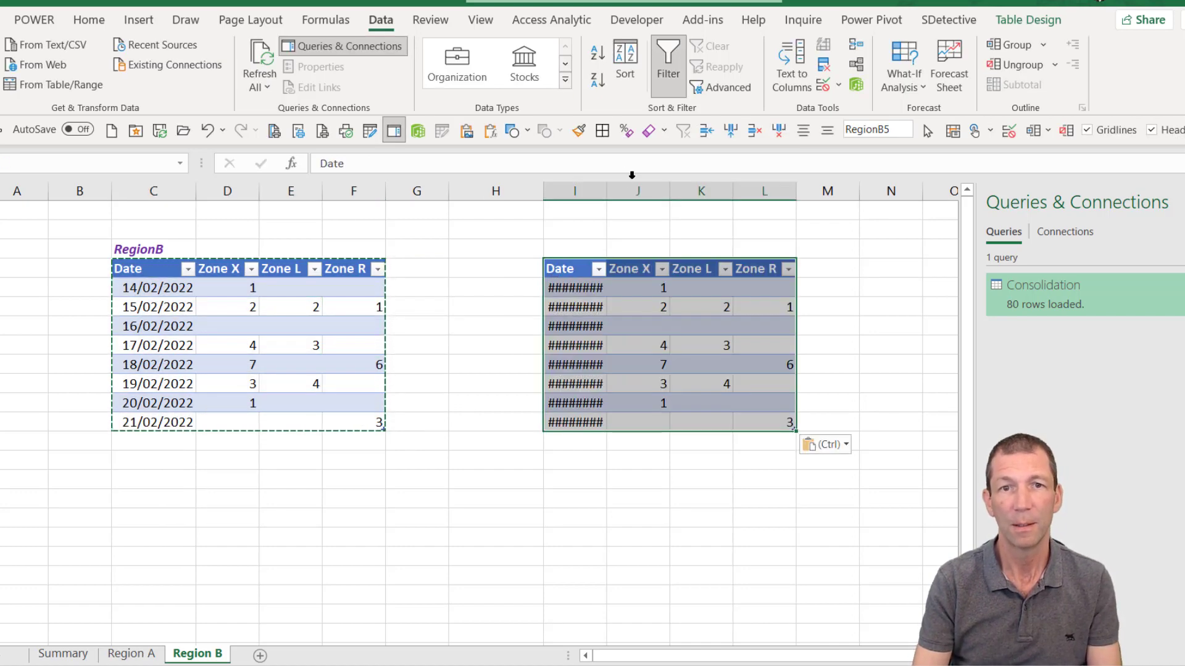
left_click_drag(607, 192, 632, 191)
Step: Rename the copied table's zone headings to Hello and ABC; confirm its name RegionB5
left_click(642, 268)
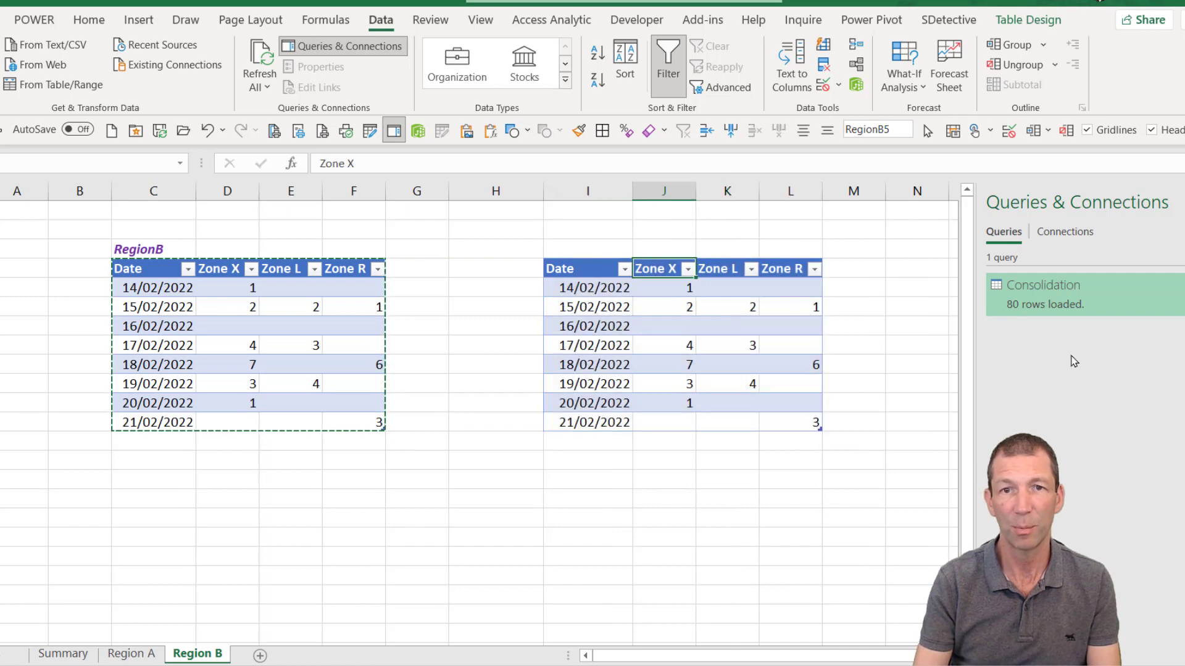
type("Hello")
key("Tab")
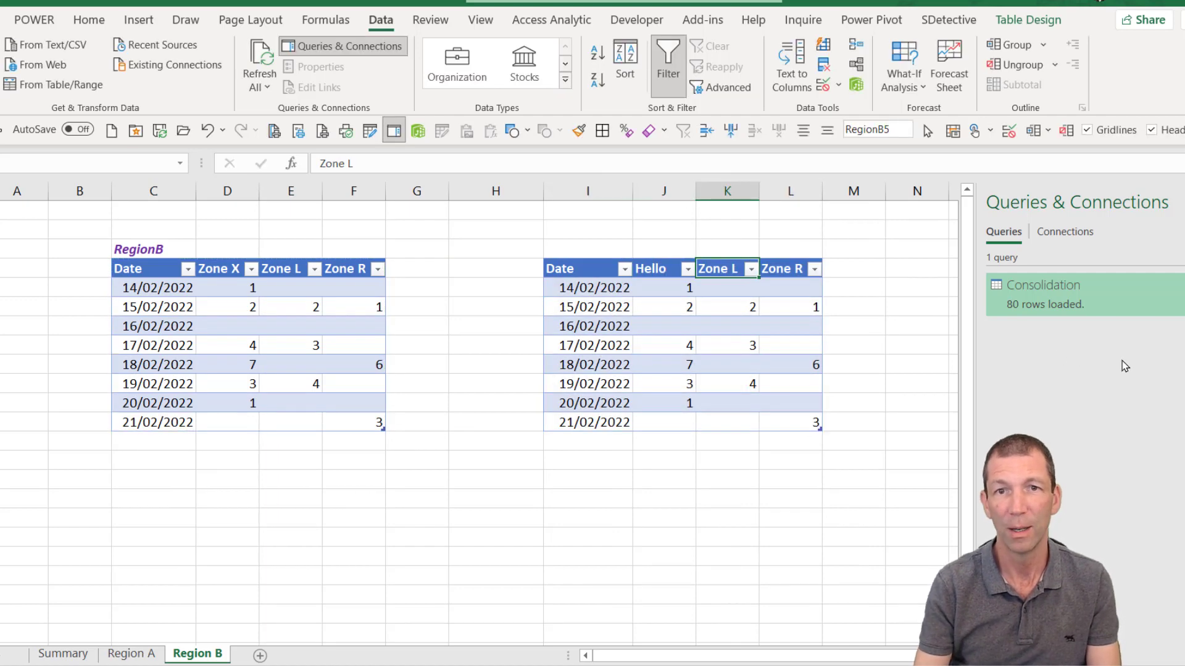
type("ABC")
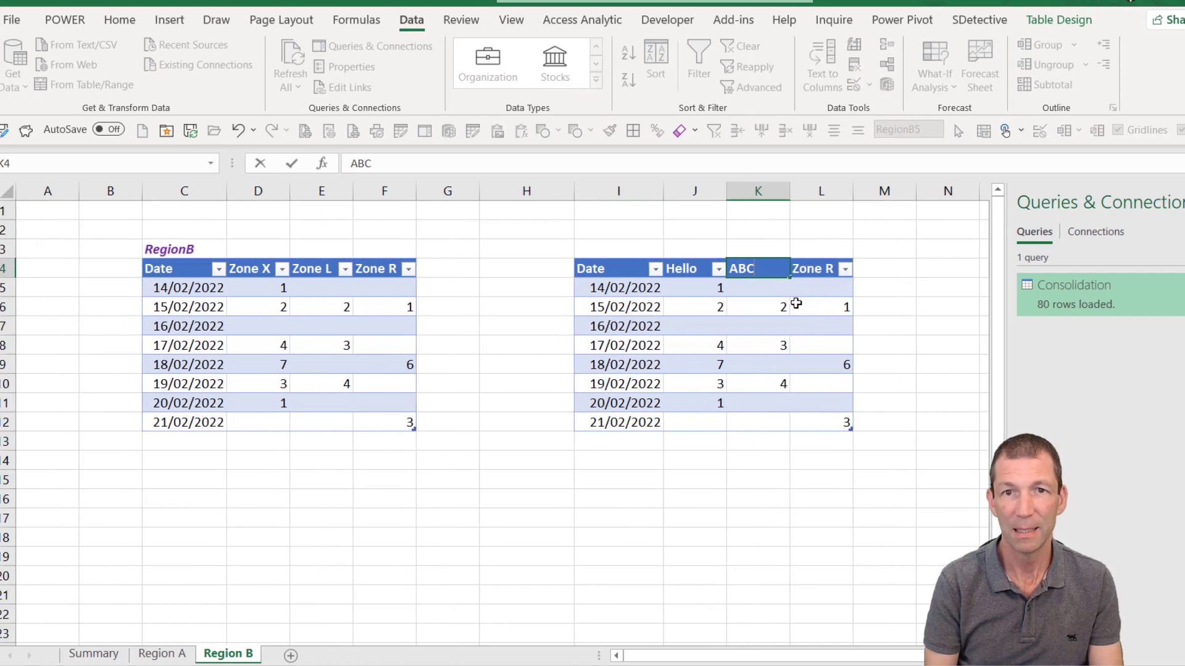
key("Return")
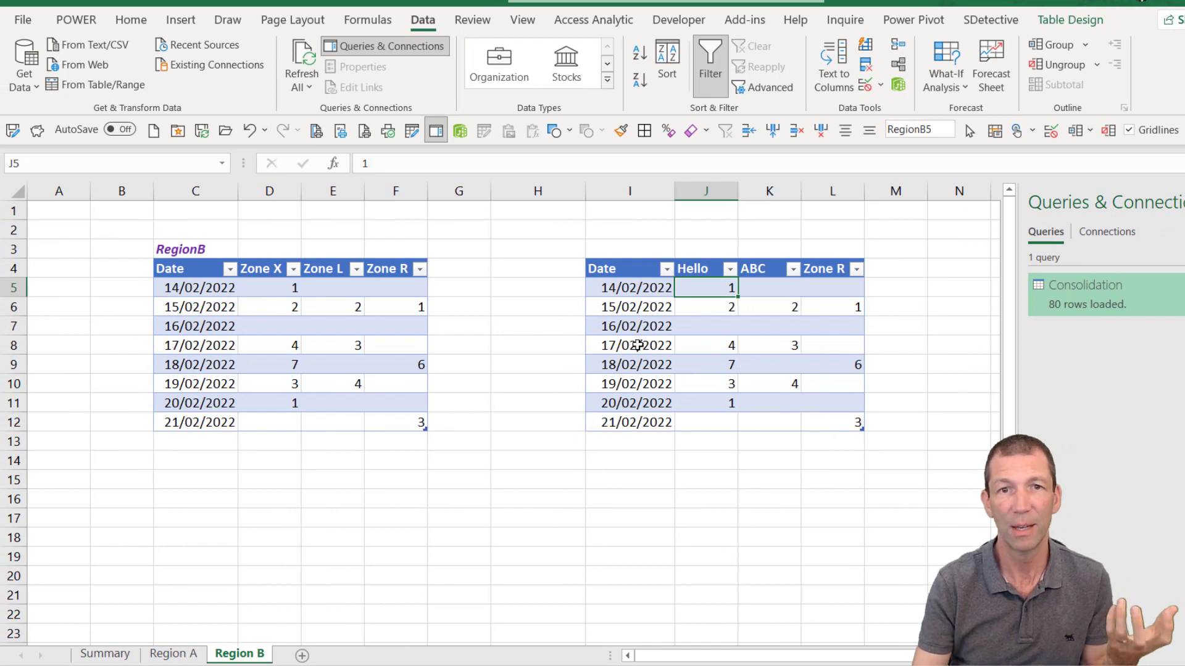
left_click(662, 334)
left_click(1070, 20)
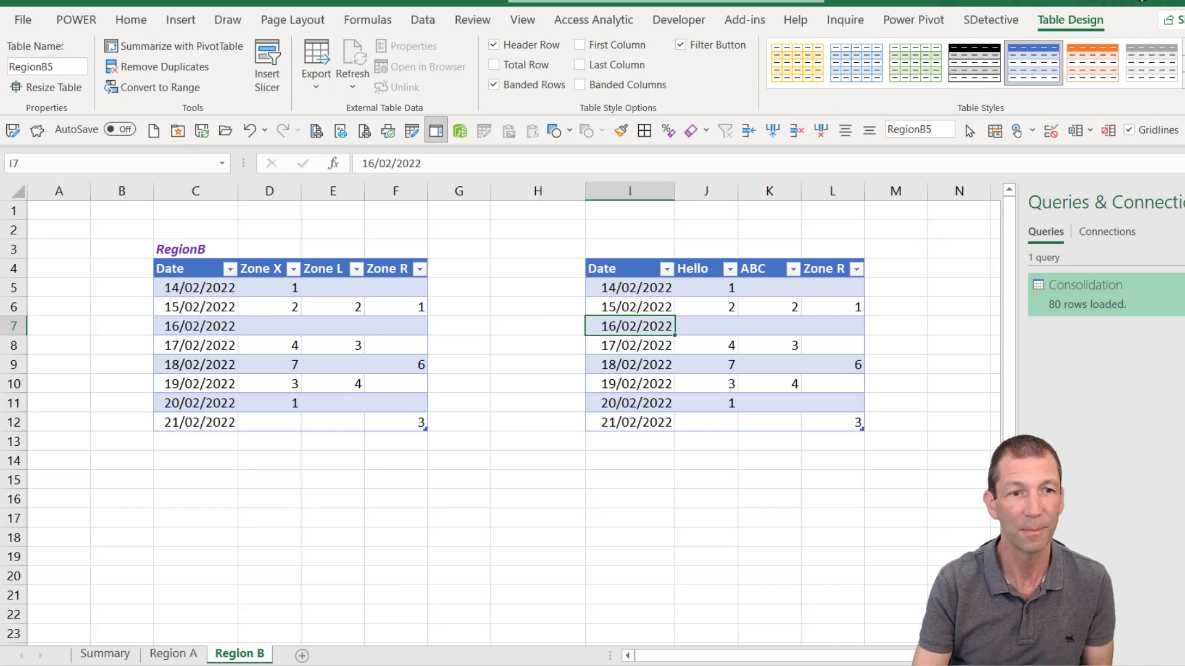
Step: Refresh the Summary output table so it loads 168 rows including RegionB5
left_click(105, 654)
right_click(691, 490)
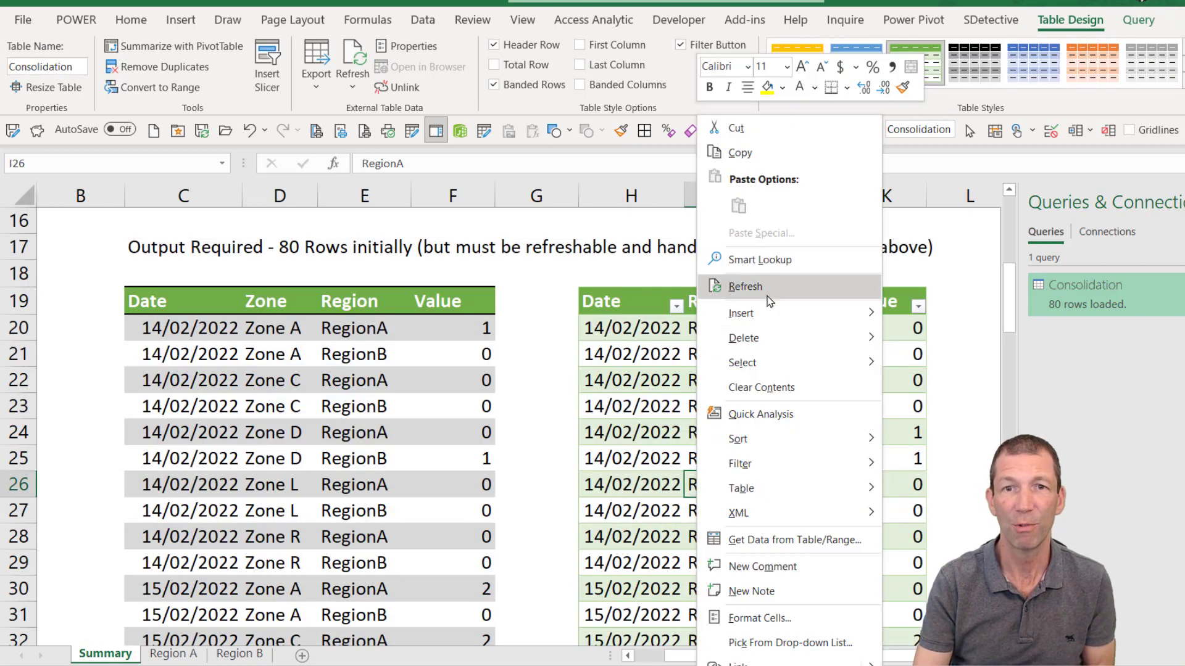
left_click(769, 300)
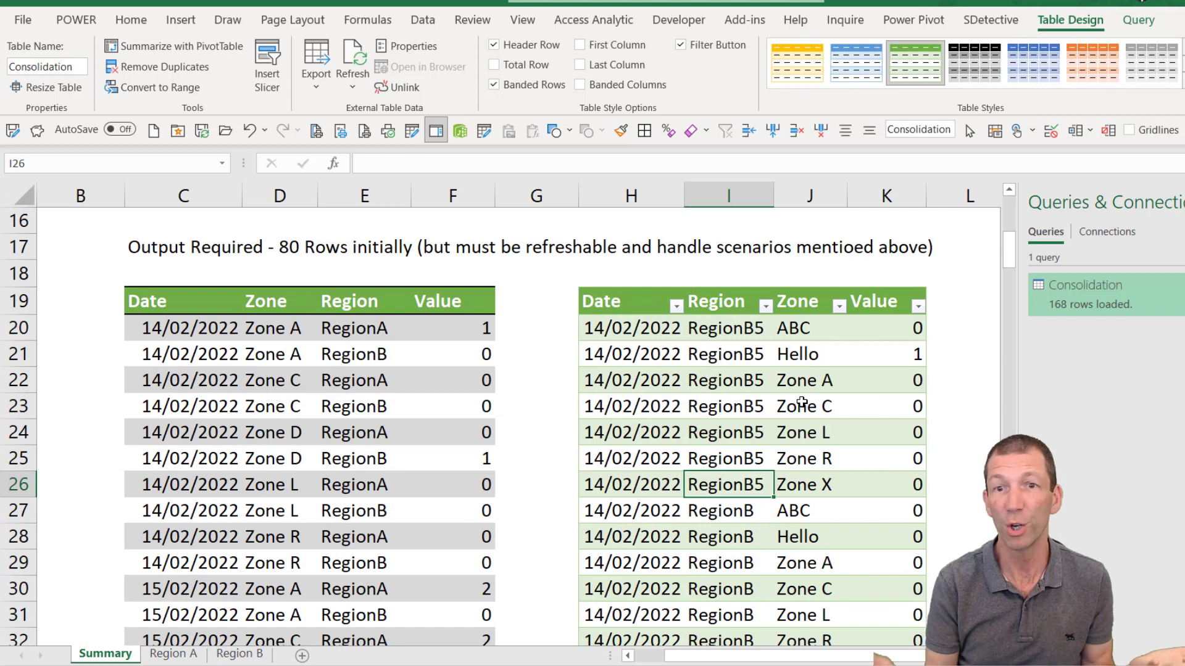